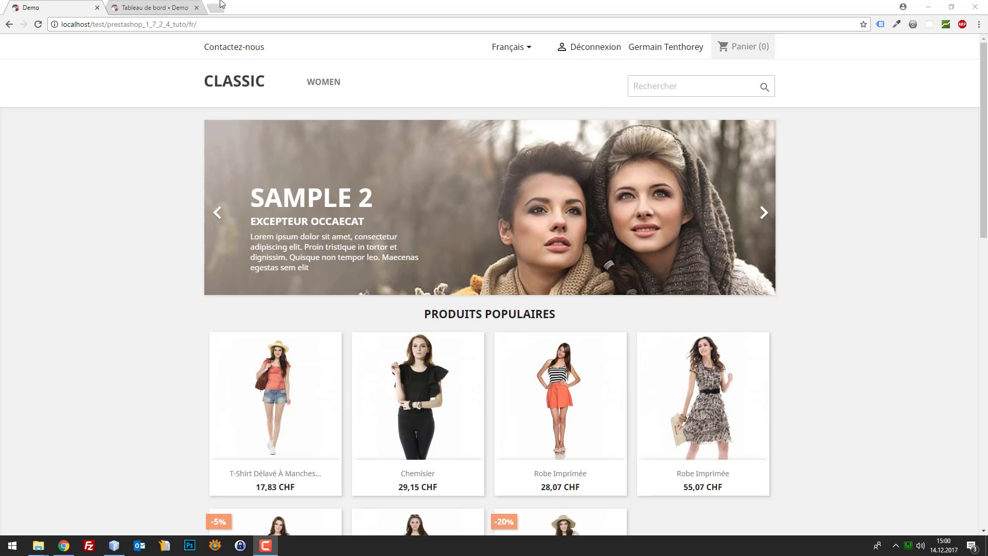
- Look over the storefront home page, checking the popular products and their quick-view details
left_click(168, 10)
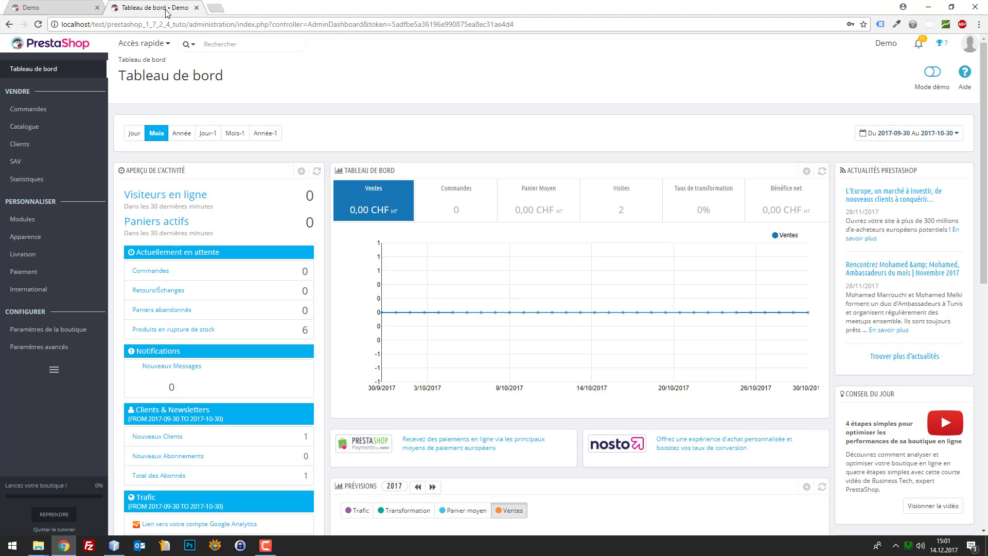
left_click(28, 7)
scroll(282, 331, "down", 2)
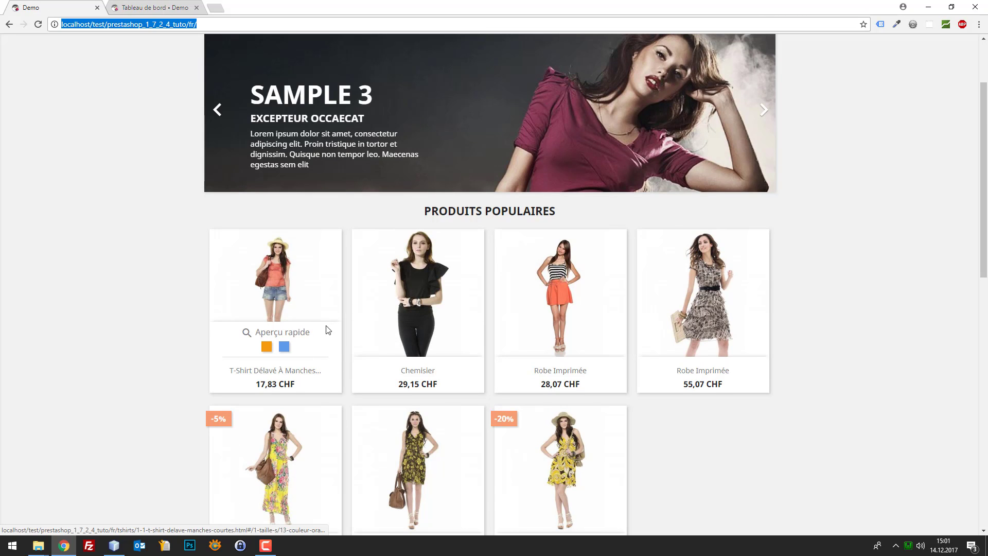
scroll(327, 330, "down", 1)
scroll(412, 317, "down", 3)
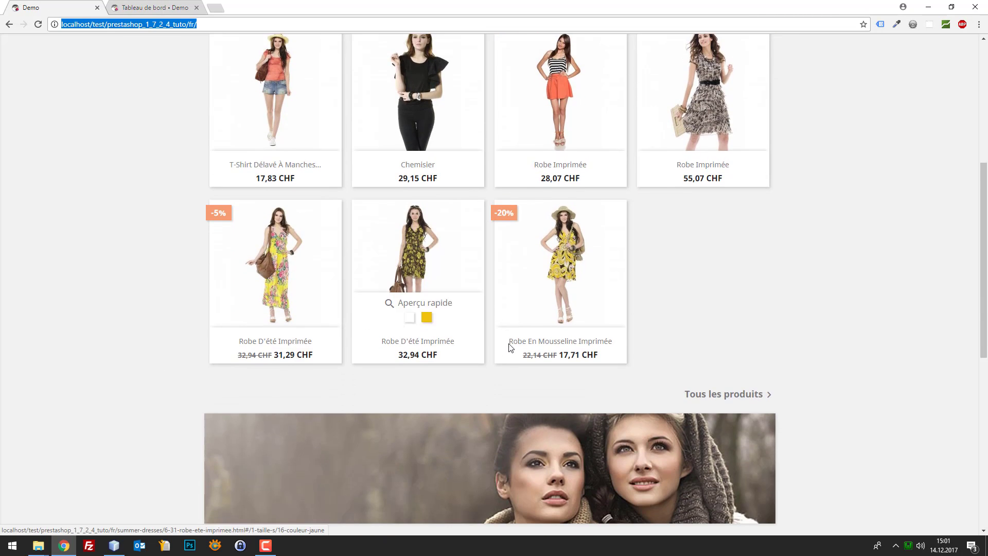
scroll(509, 347, "down", 2)
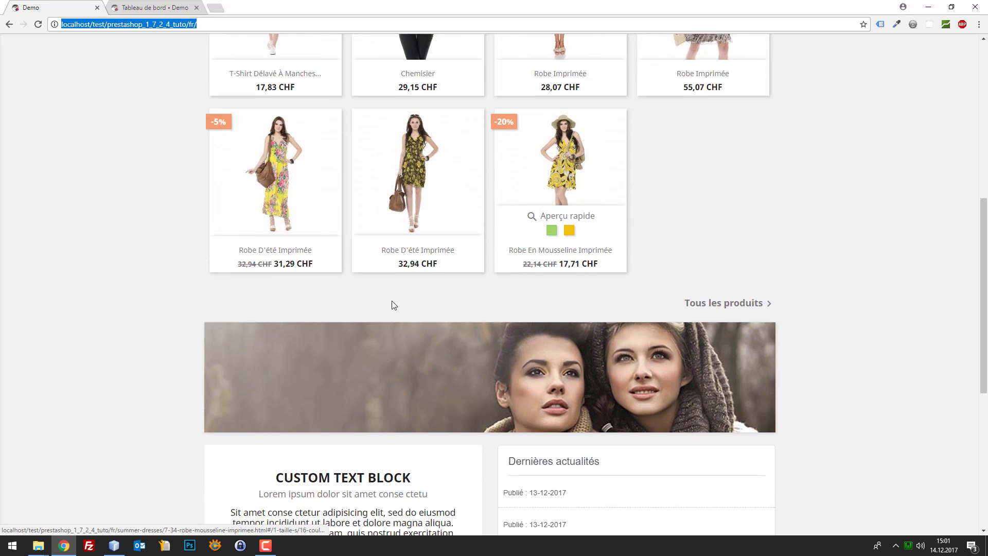
mouse_move(301, 208)
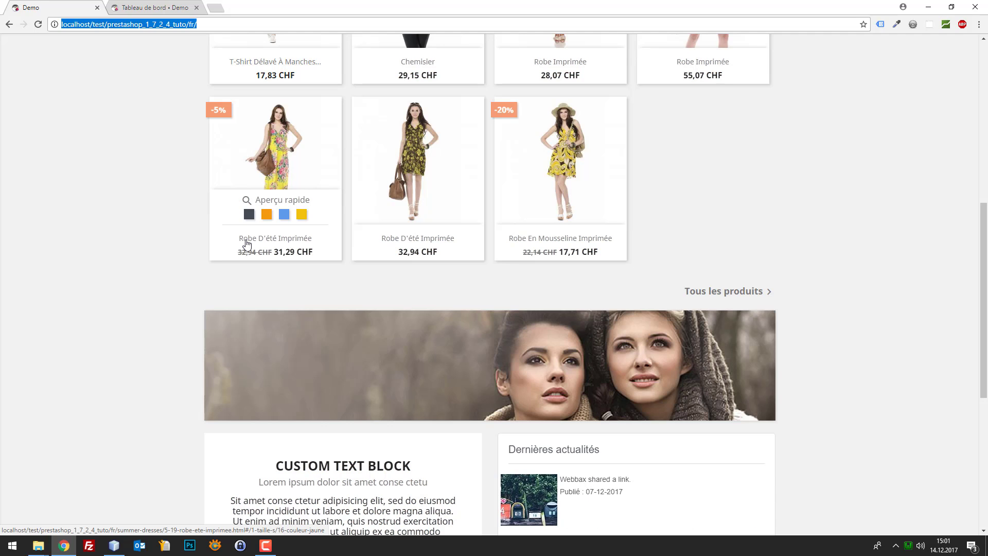
- Open the Trafic et SEO settings page in the PrestaShop back office
left_click(125, 7)
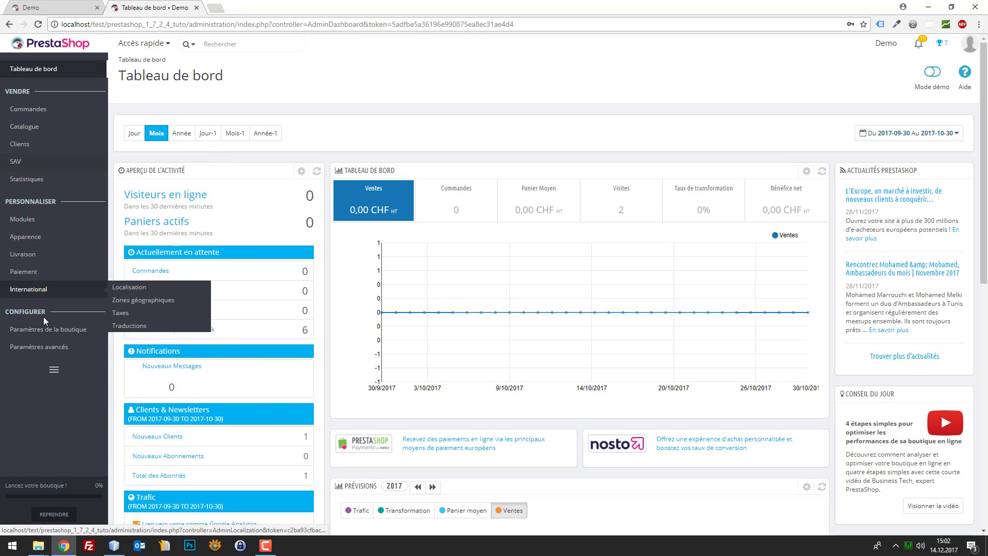
mouse_move(60, 355)
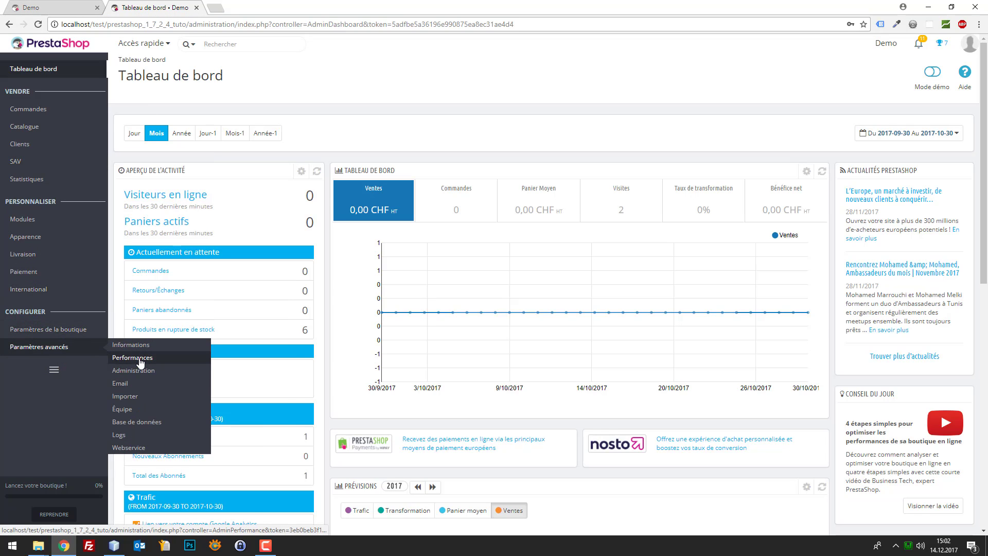
mouse_move(77, 328)
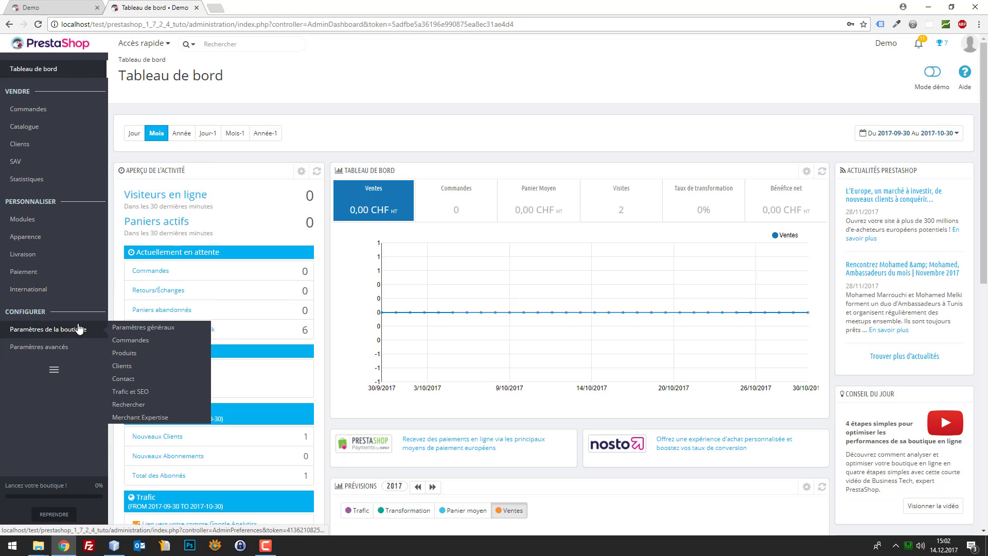
left_click(134, 394)
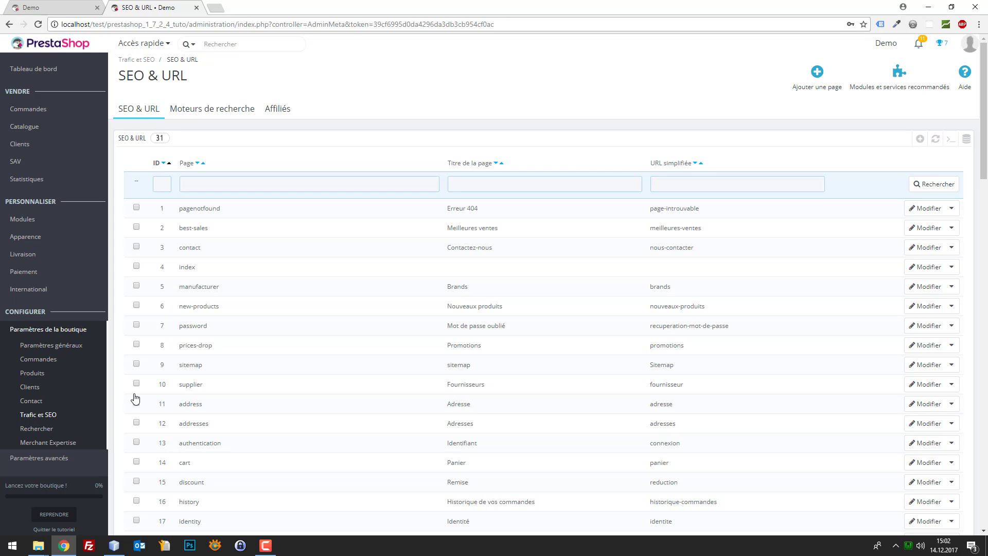
- Set URL simplifiée to NON in the URL configuration and save it
scroll(435, 260, "down", 10)
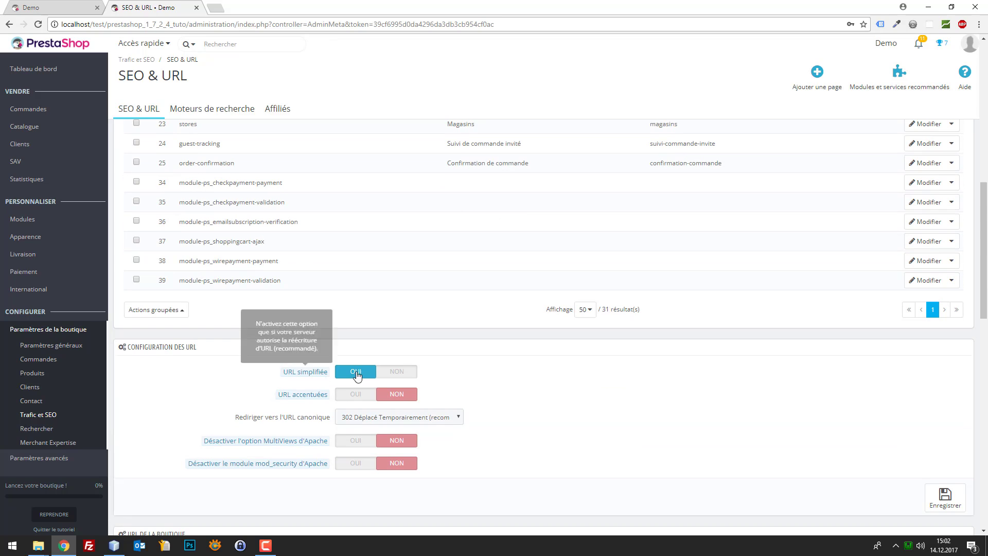
left_click(387, 371)
left_click(935, 501)
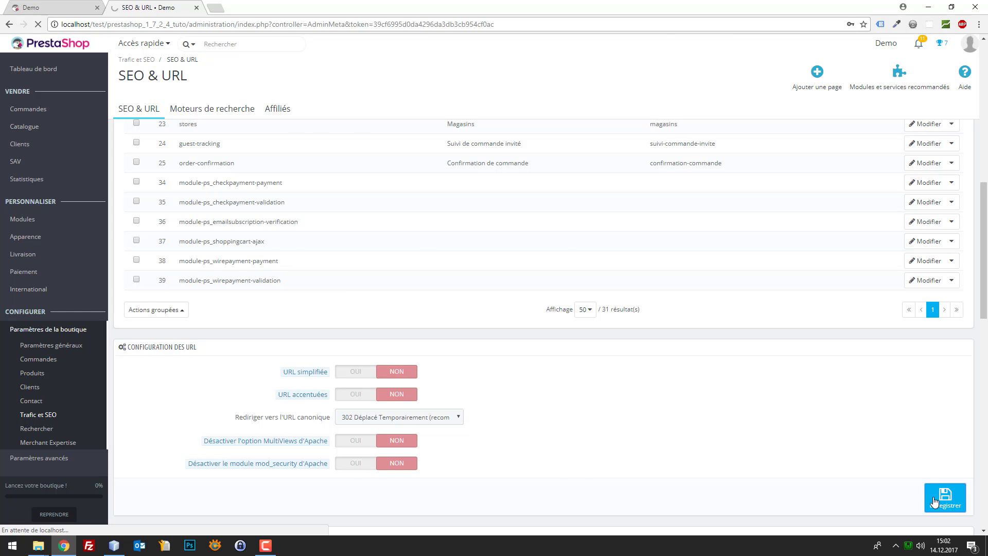
- Reload the storefront home page, then load it again with "fr/" removed from its address
left_click(38, 5)
scroll(64, 98, "up", 5)
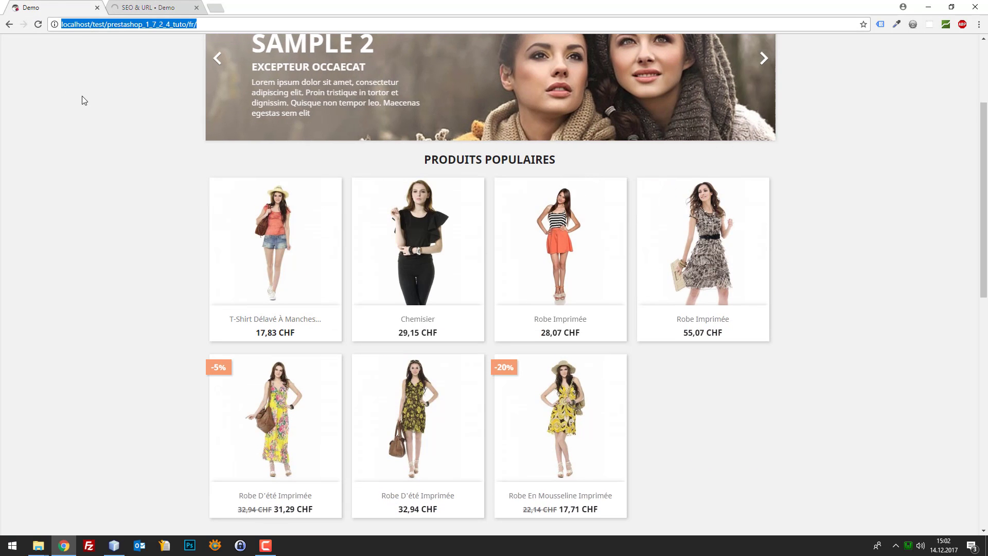
key("Return")
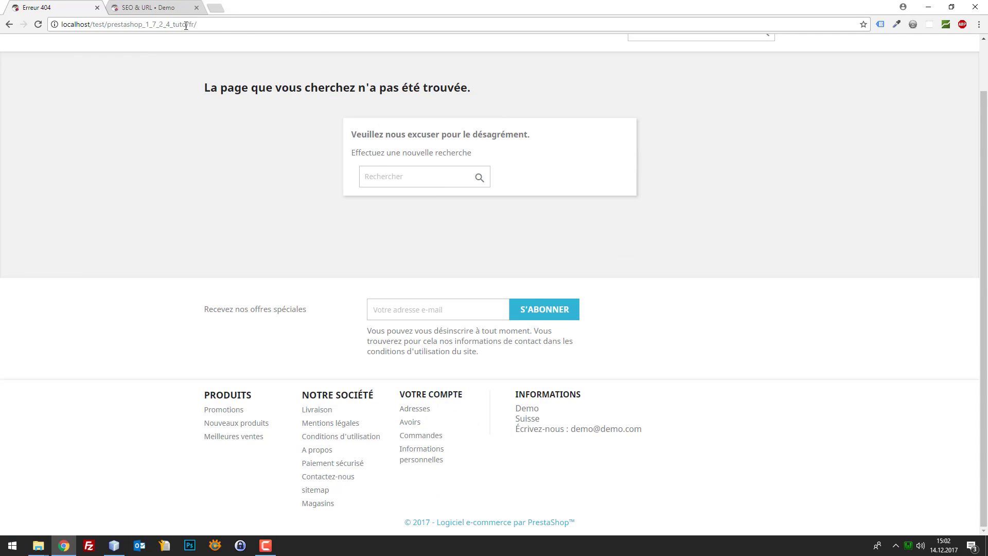
key("BackSpace")
key("BackSpace")
key("BackSpace")
key("Return")
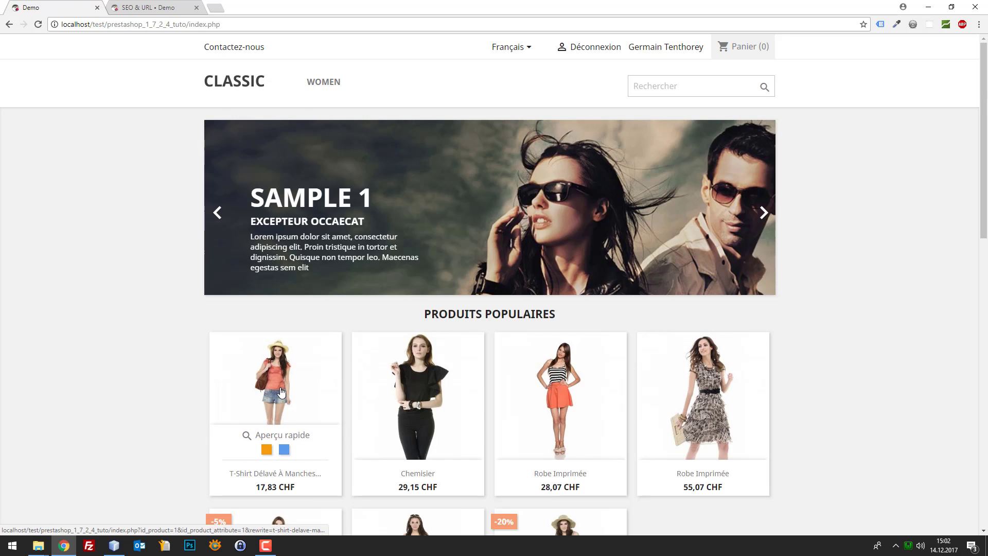
- Open the T-shirt délavé à manches courtes product page in a new browser tab
right_click(285, 386)
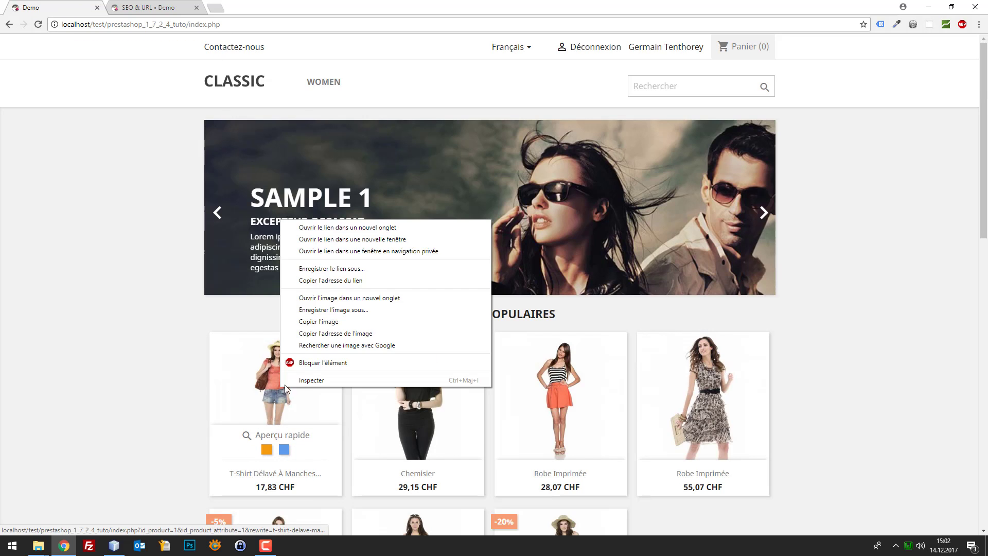
left_click(340, 227)
left_click(150, 7)
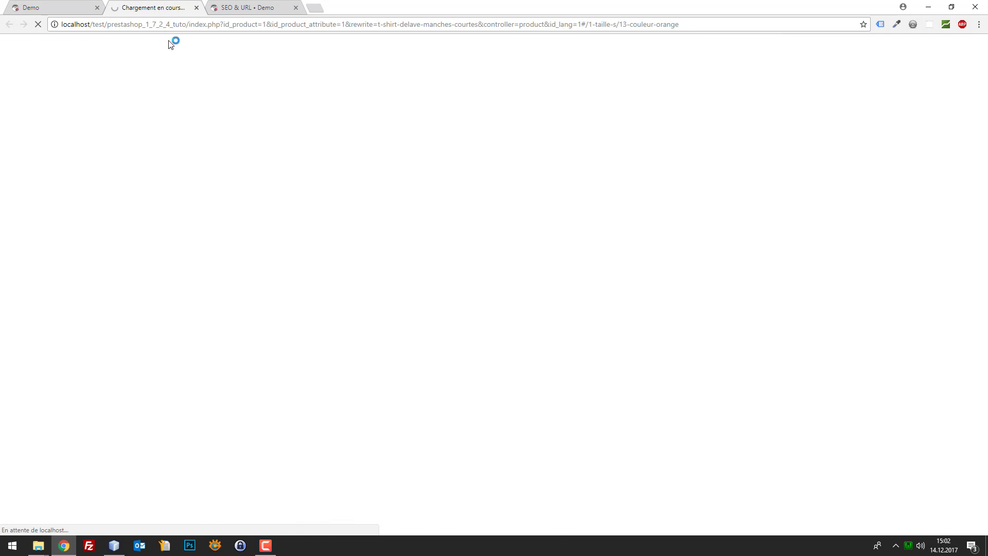
- Examine the query parameters in the T-shirt product's non-simplified address by highlighting its sections
left_click_drag(221, 24, 730, 20)
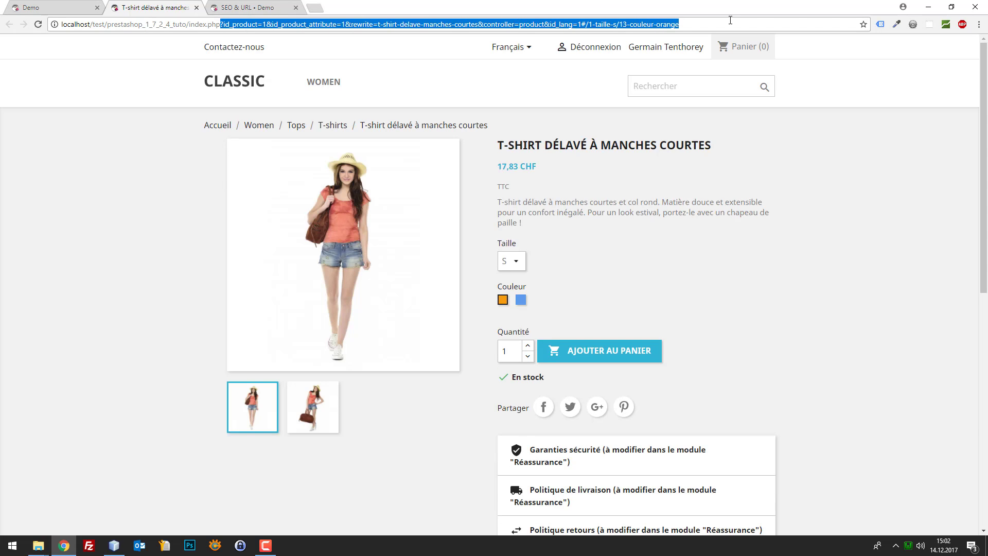
left_click(731, 19)
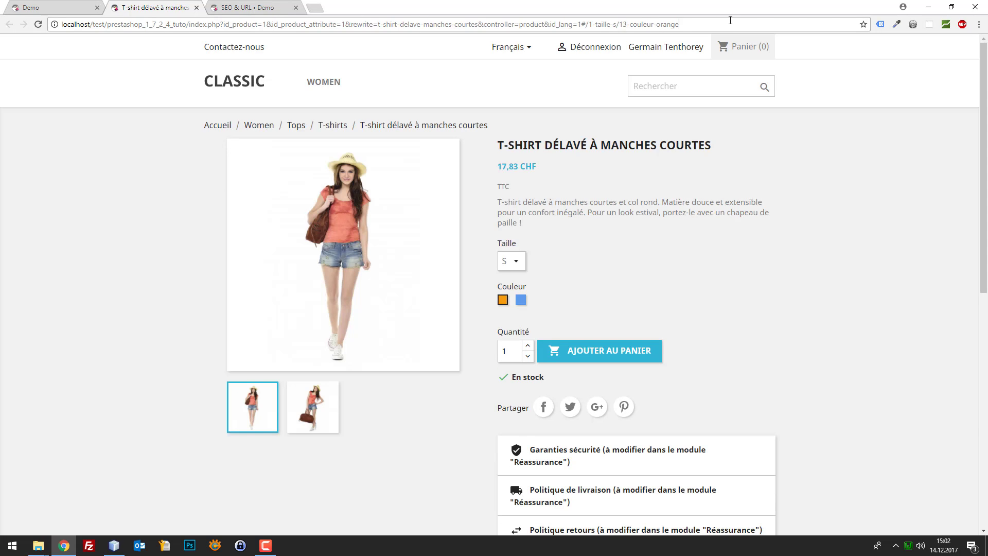
left_click_drag(682, 24, 220, 18)
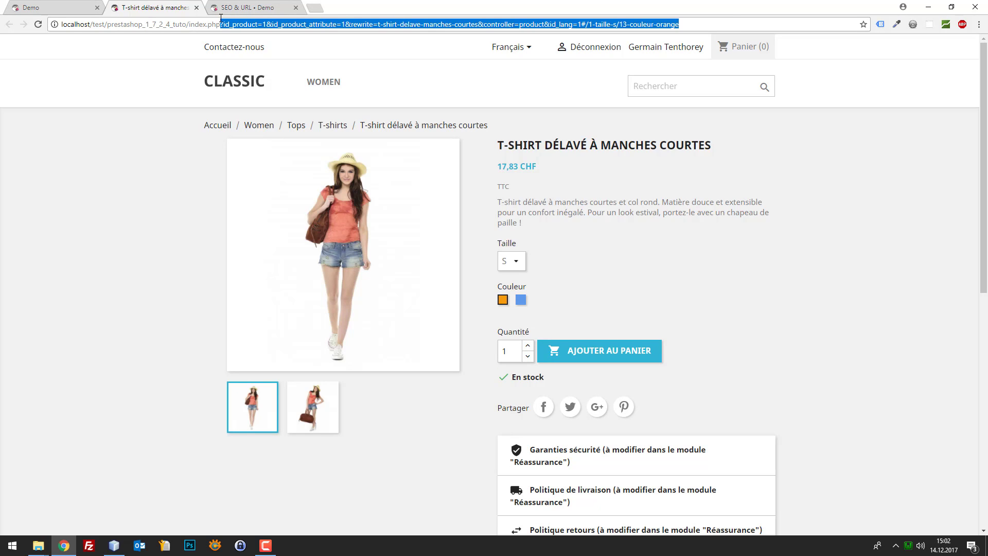
left_click(192, 26)
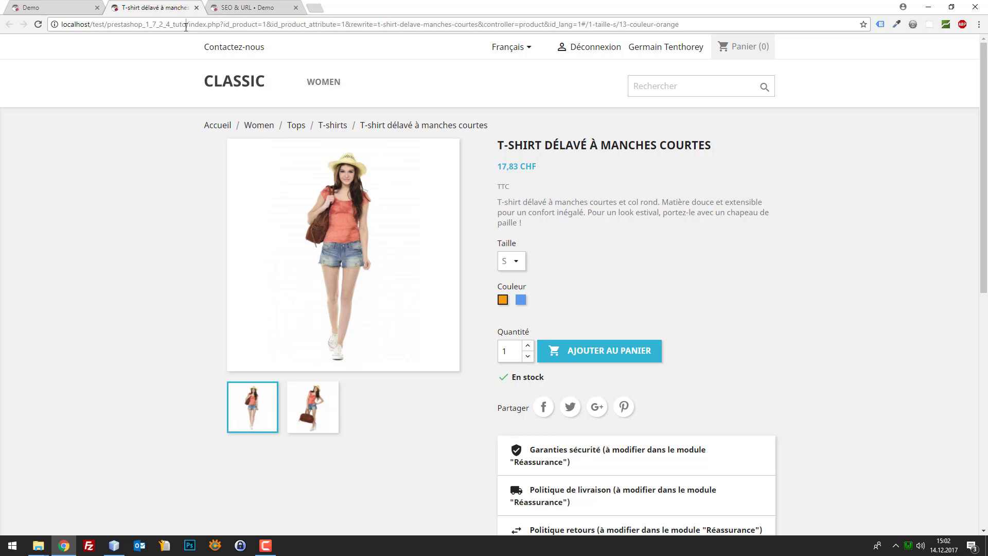
left_click_drag(189, 25, 791, 45)
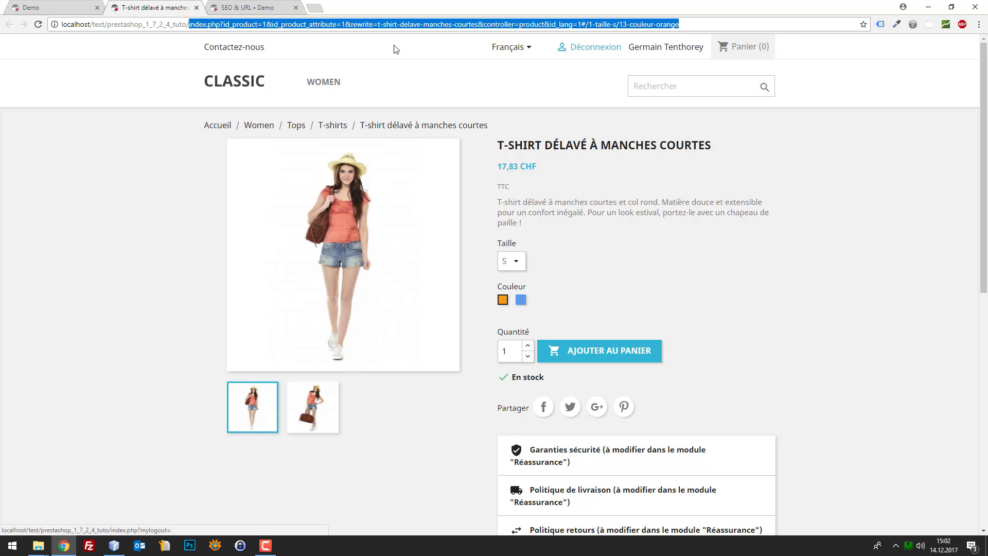
left_click(365, 25)
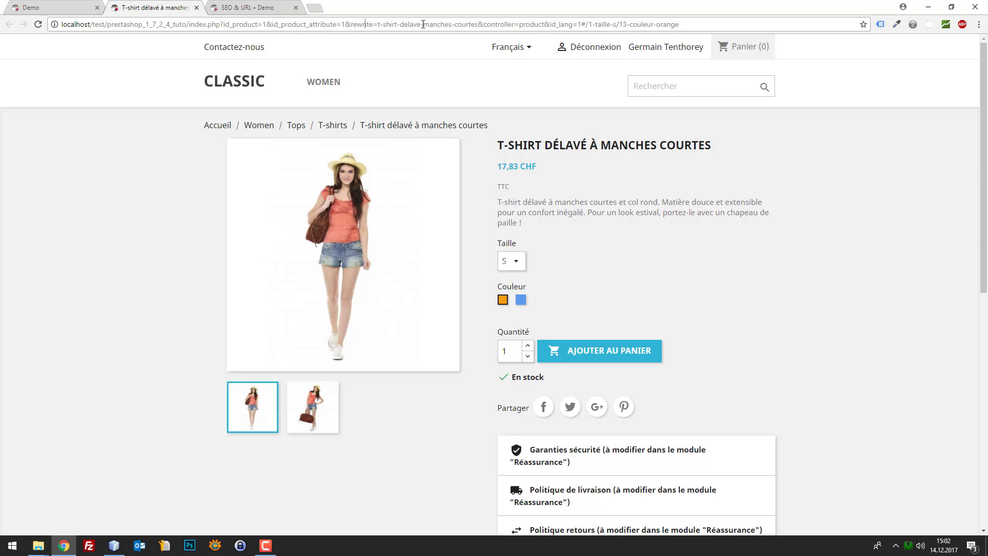
left_click_drag(479, 24, 685, 24)
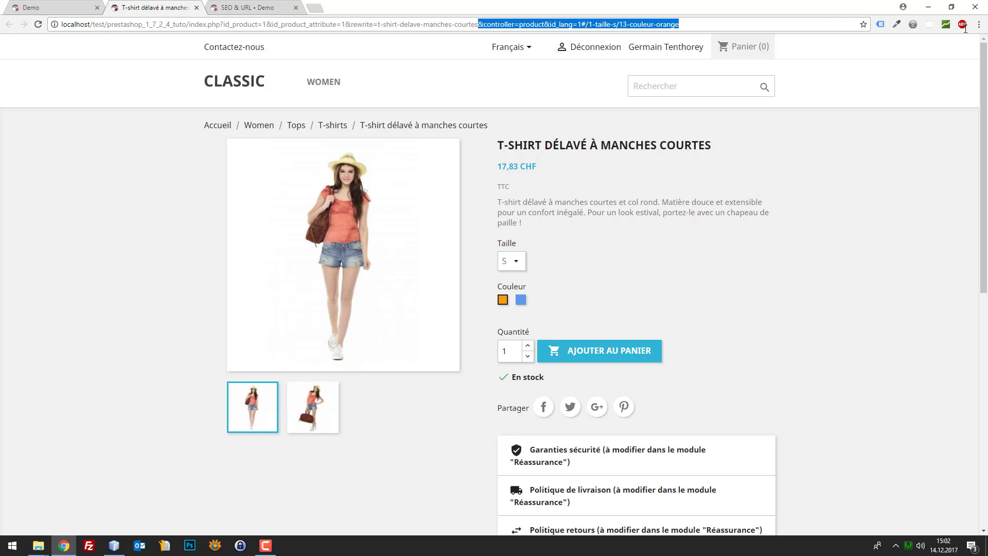
- Shorten the product address so it ends at "index.php?id_product=1&id_product_attribute=1" and select the whole address
left_click(345, 25)
key("shift+End")
key("Delete")
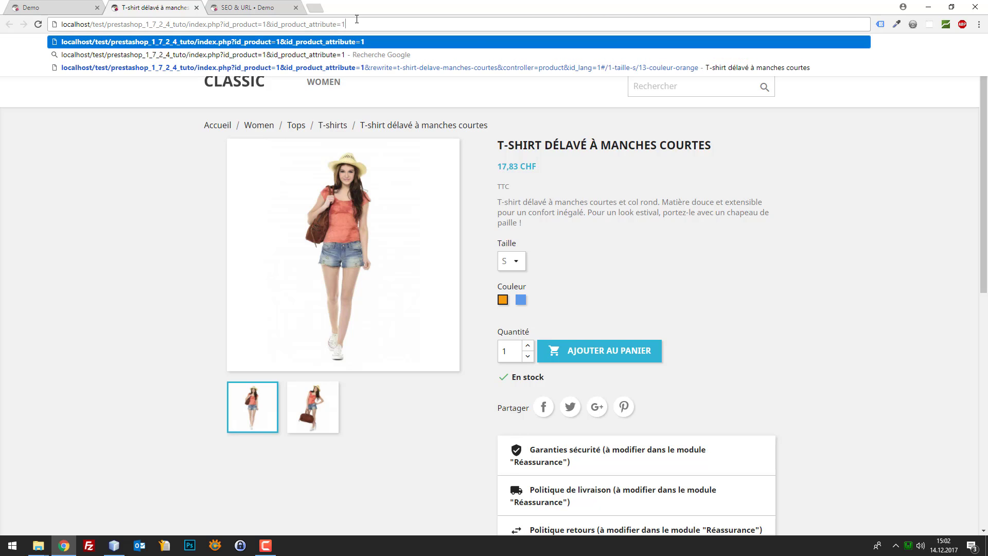
left_click_drag(357, 20, 1, 8)
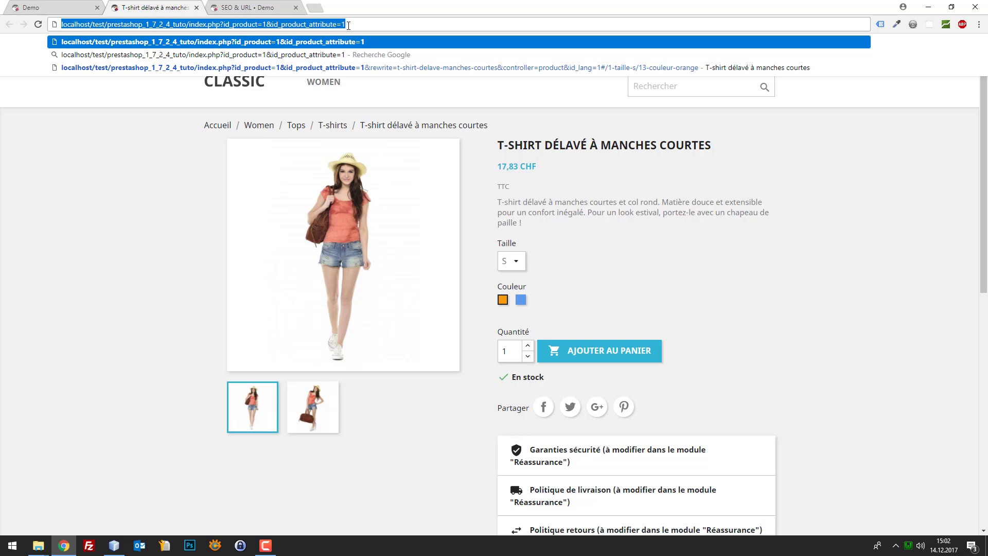
left_click(365, 25)
key("shift+Left")
key("shift+Left")
key("shift+Left")
key("shift+Left")
key("shift+Left")
key("shift+Left")
key("shift+Left")
key("shift+Left")
key("shift+Left")
key("shift+Left")
key("shift+Left")
key("shift+Left")
key("shift+Left")
key("shift+Left")
key("shift+Left")
key("shift+Left")
key("shift+Left")
key("ctrl+a")
- Set URL simplifiée to OUI in the SEO & URL configuration and save it
left_click(266, 6)
scroll(372, 245, "down", 15)
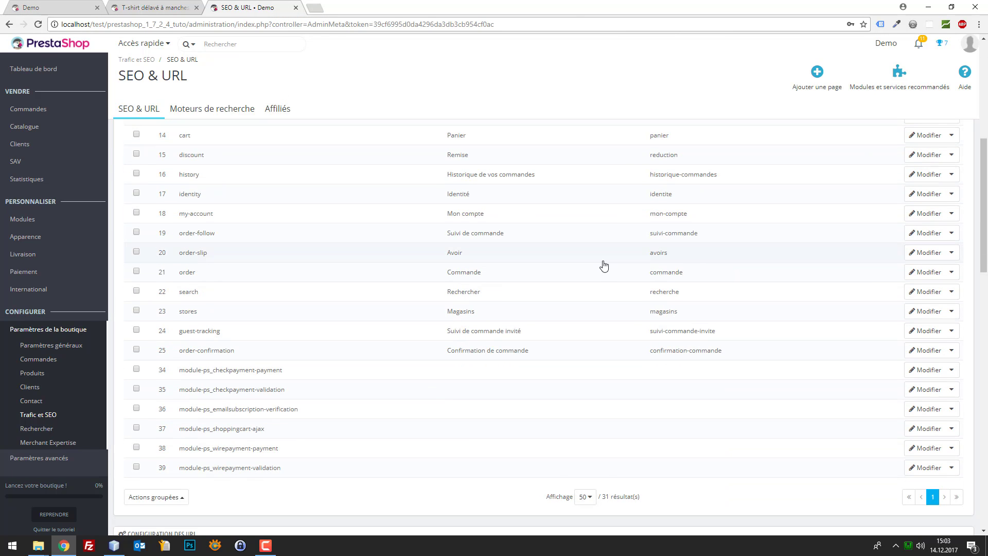
left_click(340, 301)
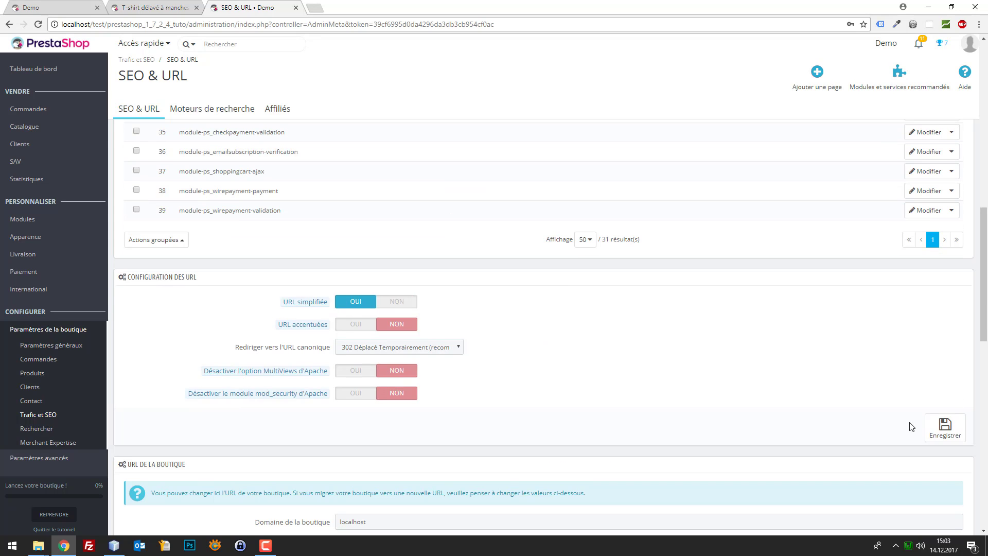
left_click(945, 427)
- Load the shortened product address and examine the path of the rewritten, simplified URL
left_click(115, 6)
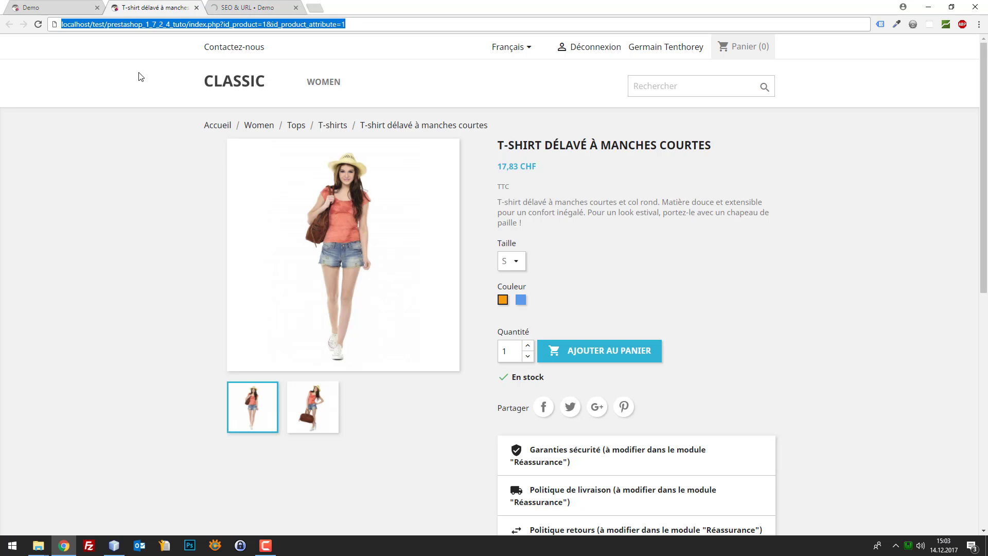
key("Return")
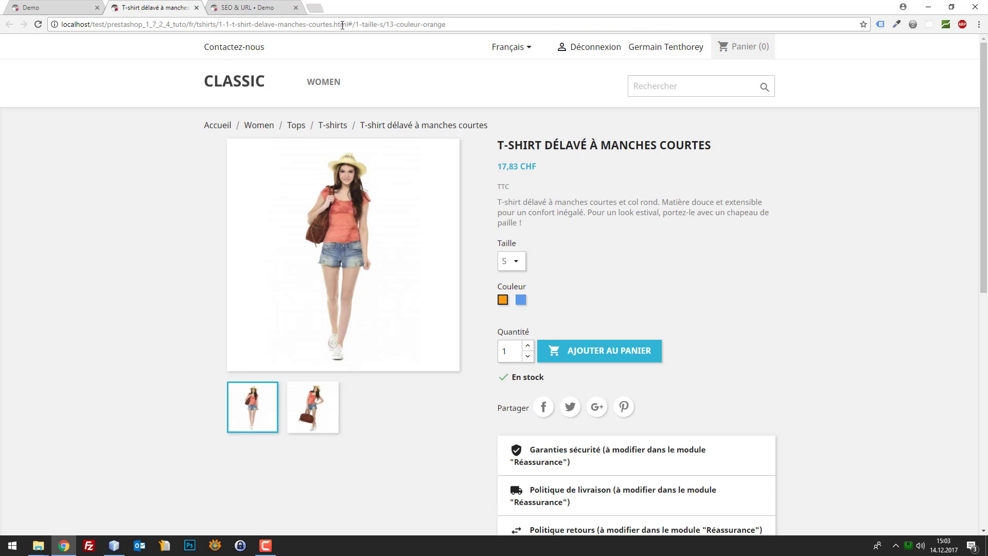
left_click_drag(348, 25, 197, 24)
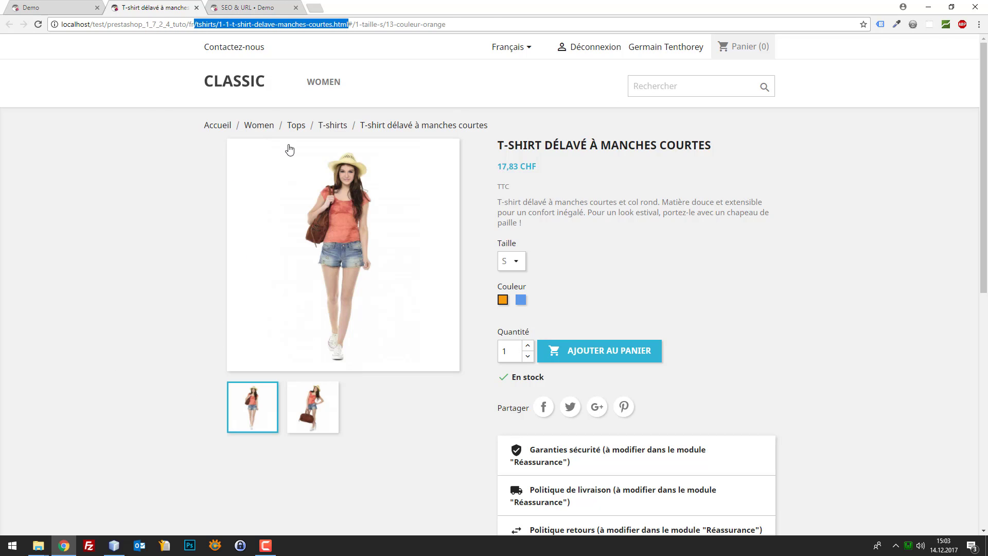
- Set the canonical URL redirection to "301 Déplacé Définitivement" in the URL configuration and save it
left_click(240, 6)
scroll(347, 232, "down", 15)
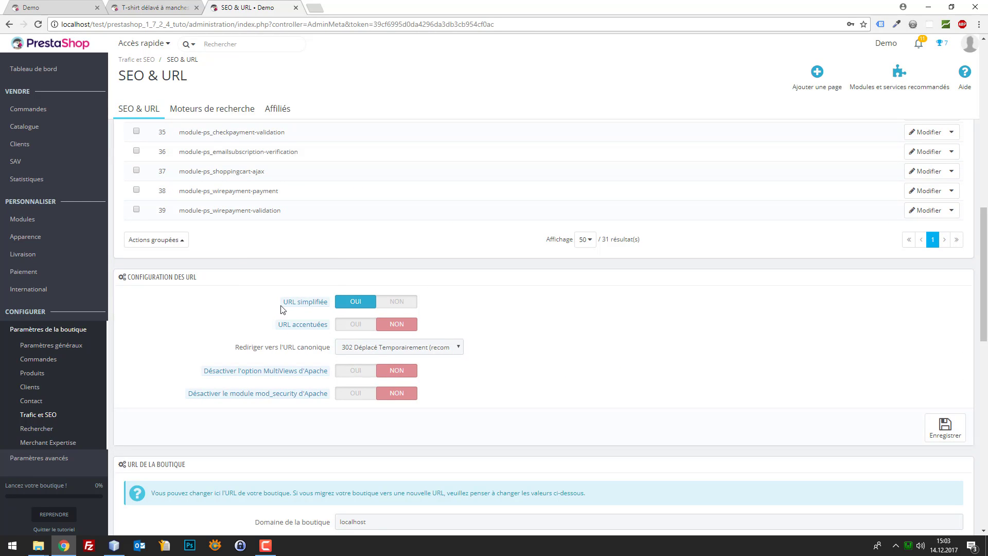
mouse_move(295, 302)
left_click(361, 346)
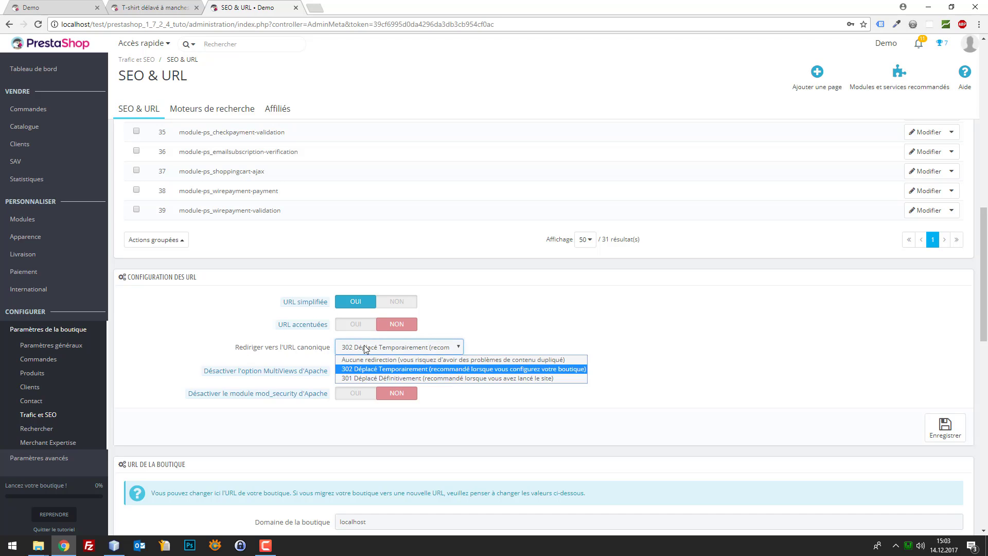
left_click(370, 379)
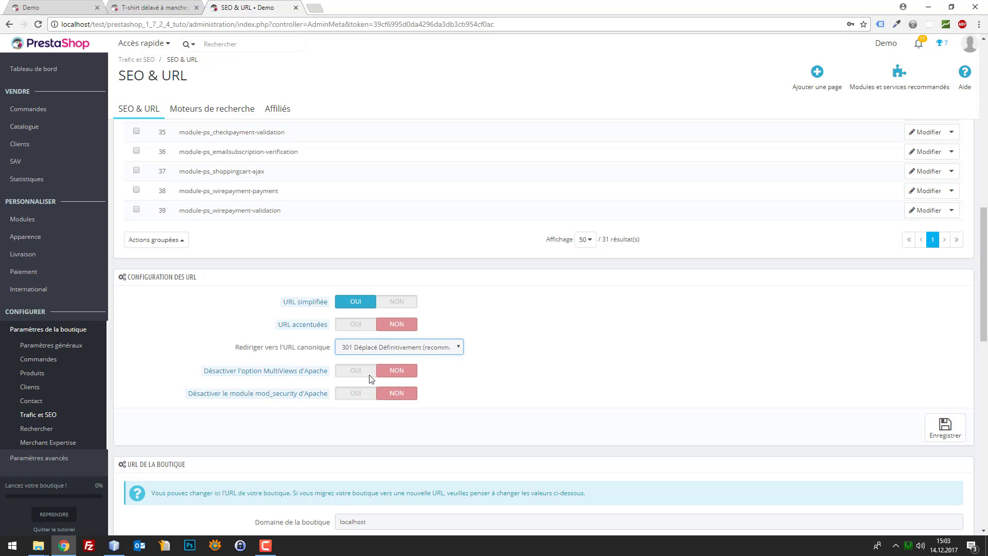
left_click(954, 428)
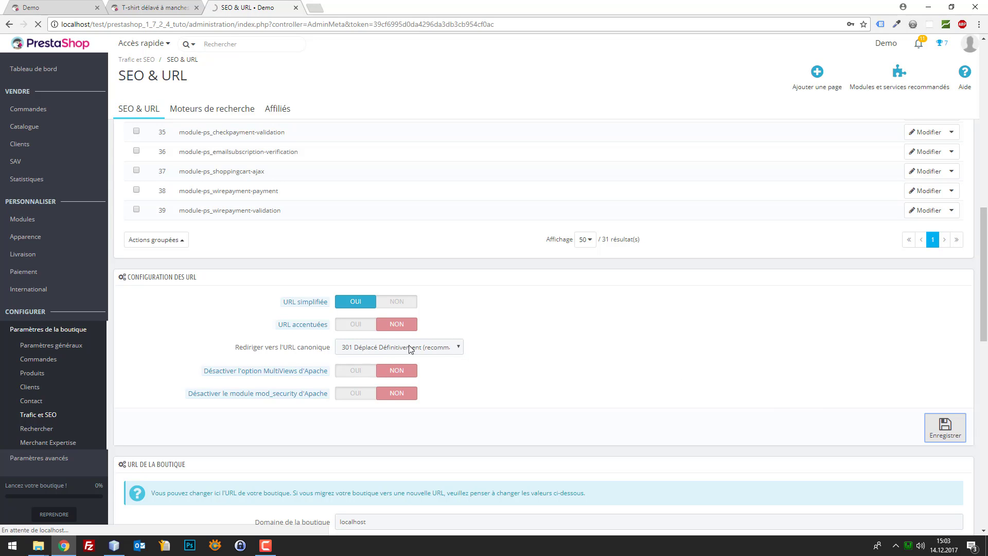
scroll(434, 357, "down", 15)
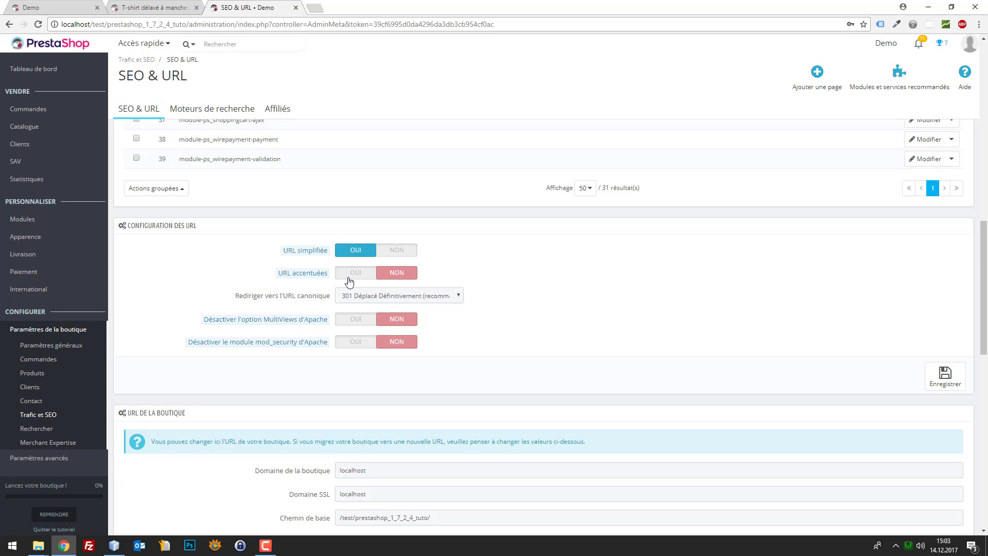
- Examine the URL format section and its available keywords, and highlight the whole product route
scroll(380, 283, "down", 8)
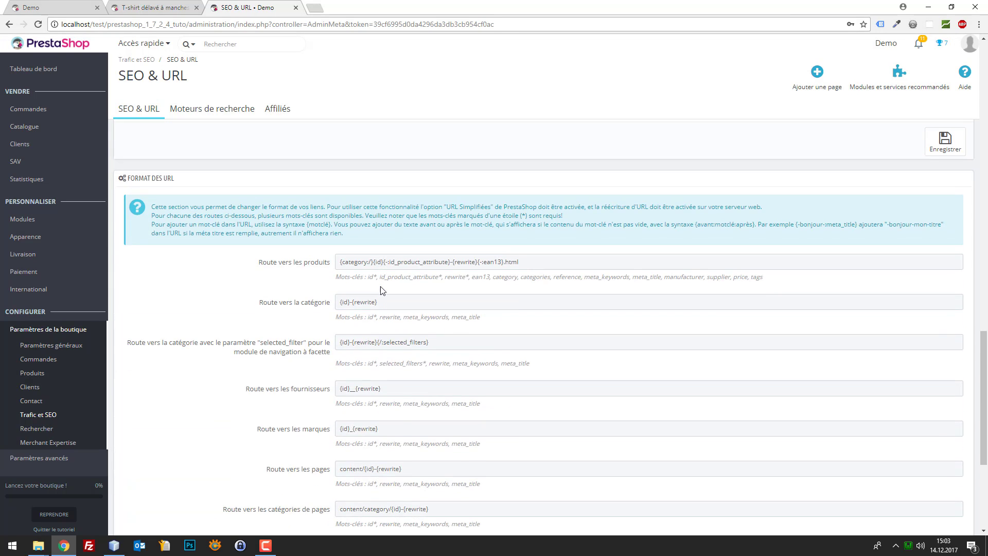
scroll(394, 288, "down", 2)
scroll(406, 288, "up", 2)
left_click_drag(255, 5, 248, 6)
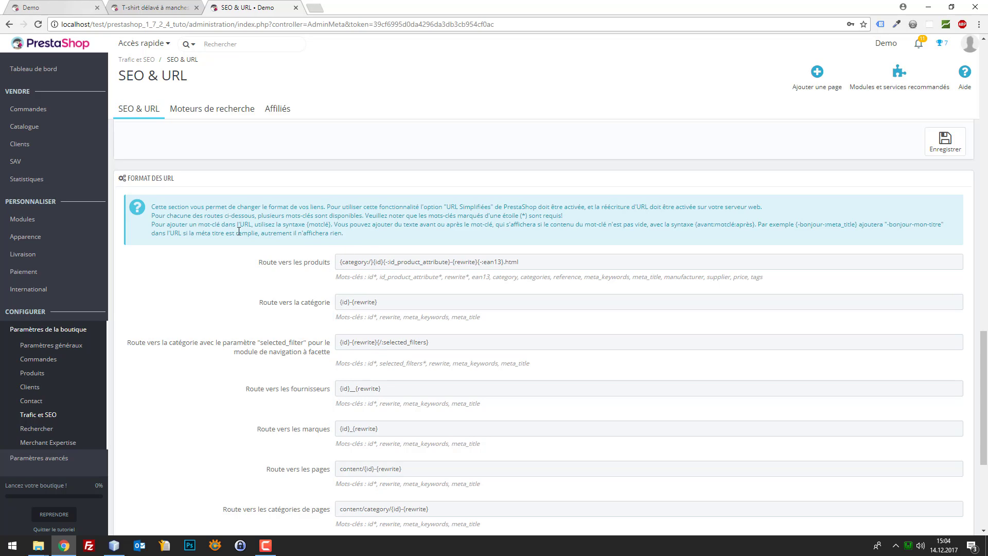
left_click_drag(545, 262, 270, 252)
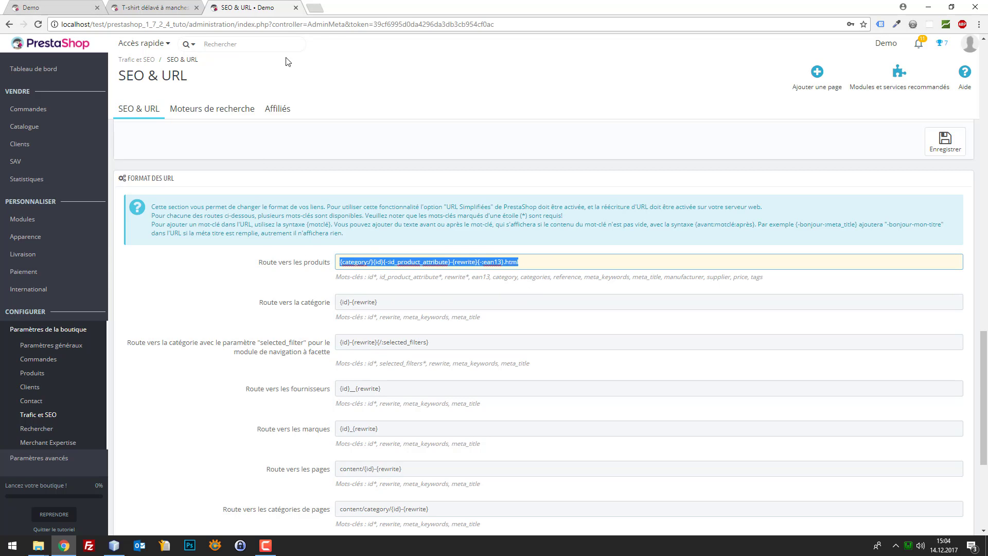
- Open the short-sleeved T-shirt's page from the shop home page and close the duplicate product page
left_click_drag(237, 11, 81, 5)
left_click(77, 7)
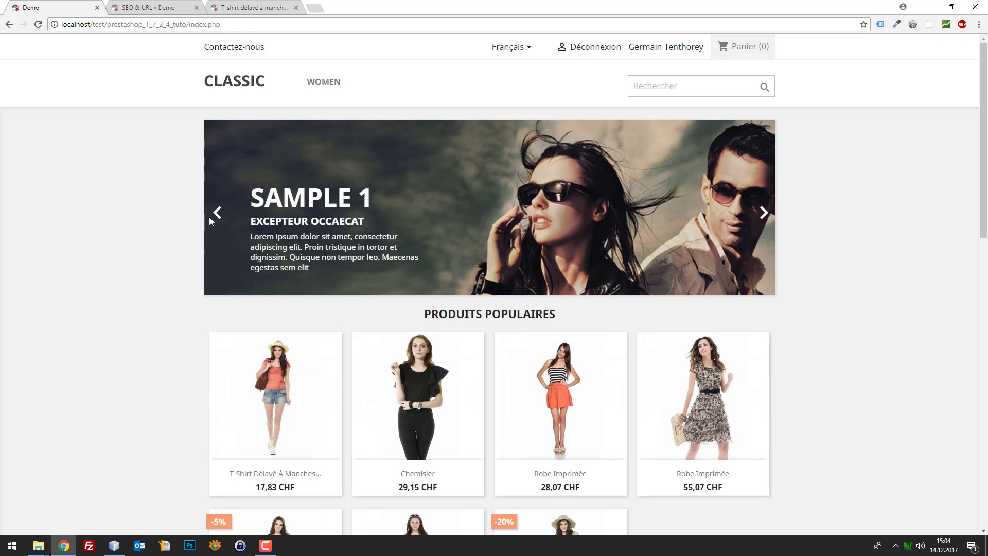
left_click(290, 363)
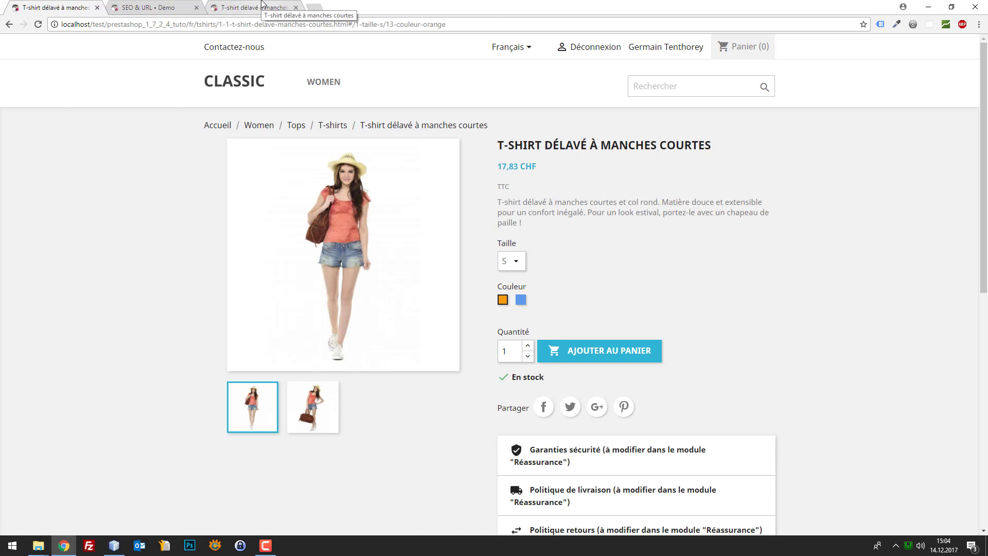
left_click(268, 6)
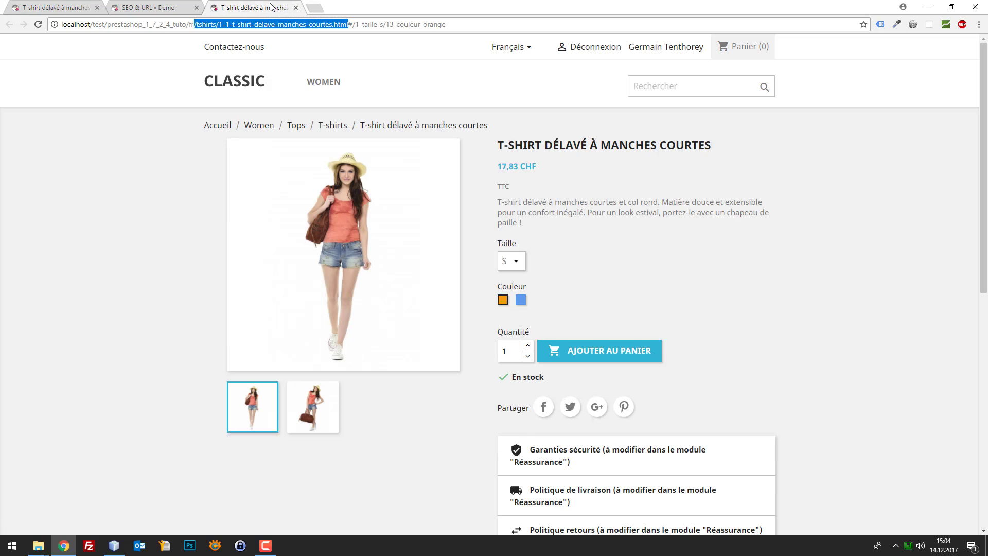
left_click(25, 4)
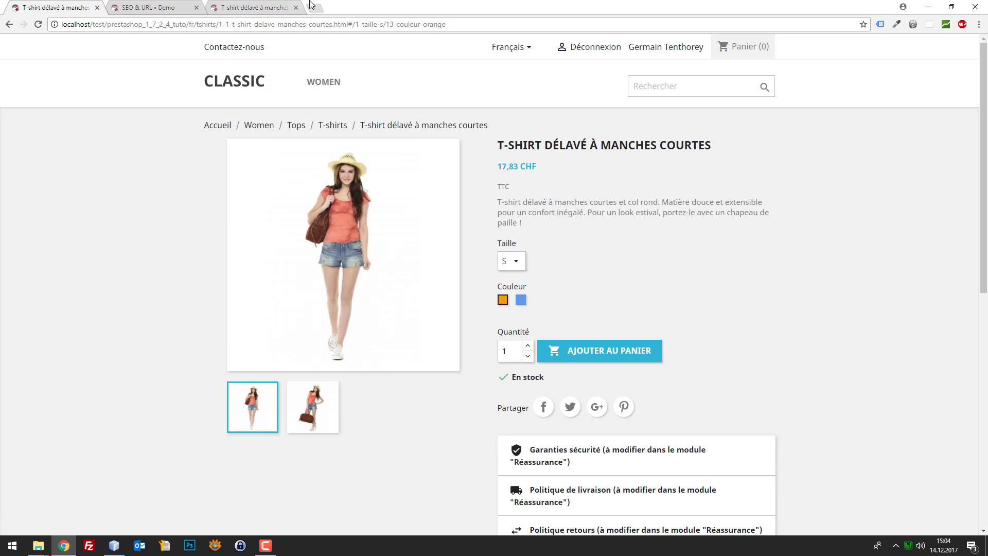
left_click(278, 3)
key("ctrl+w")
left_click(75, 4)
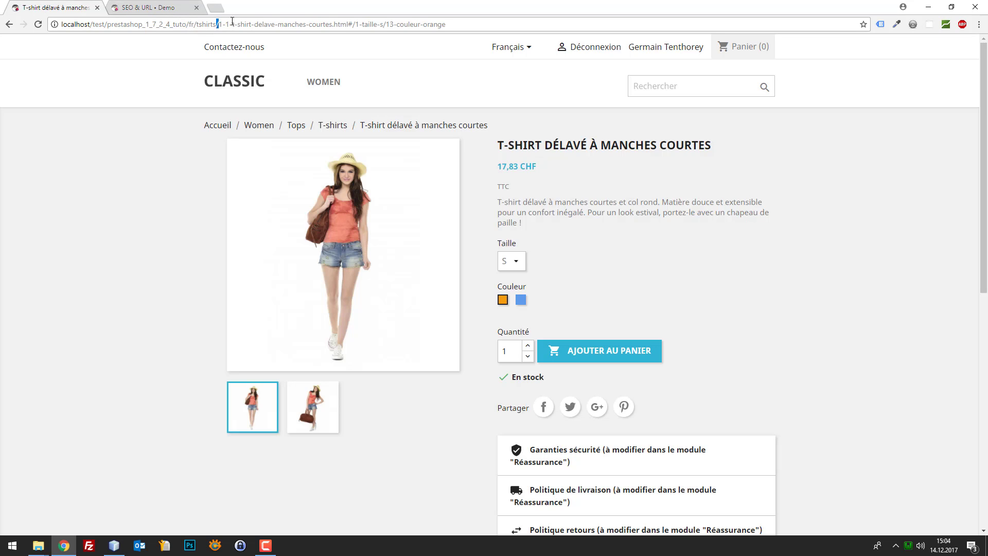
- Compare the category and file name parts of the T-shirt's address with the T-shirts category in the breadcrumb
left_click_drag(232, 21, 348, 22)
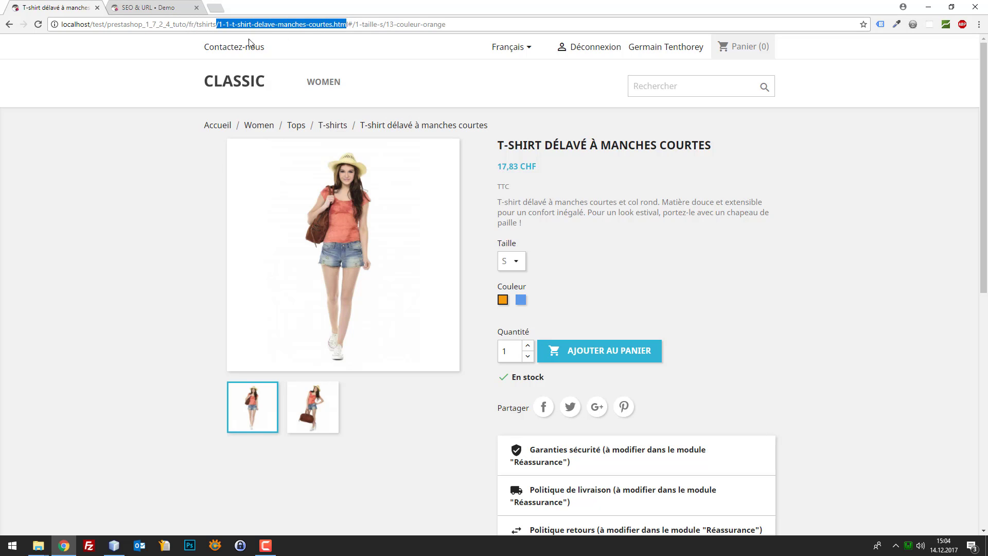
left_click(216, 29)
left_click_drag(218, 28, 196, 27)
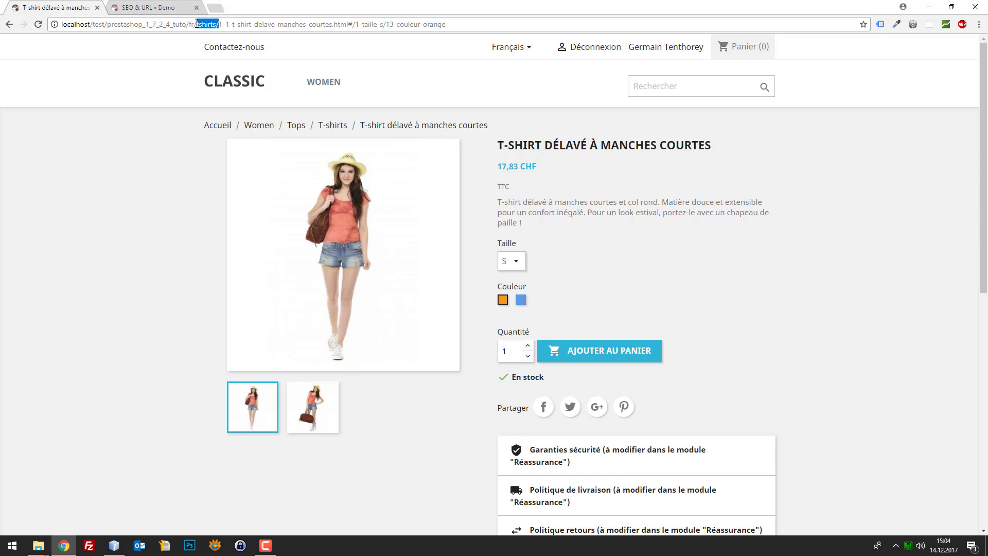
left_click_drag(316, 125, 348, 128)
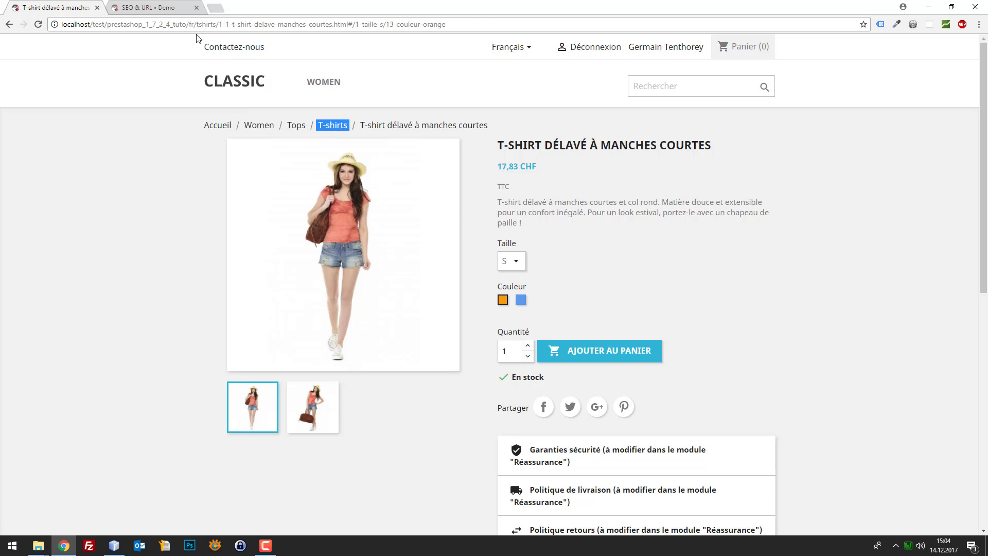
- Remove the "{category:/}" keyword from the start of the product route in the SEO & URL settings and save
left_click(144, 7)
left_click(415, 264)
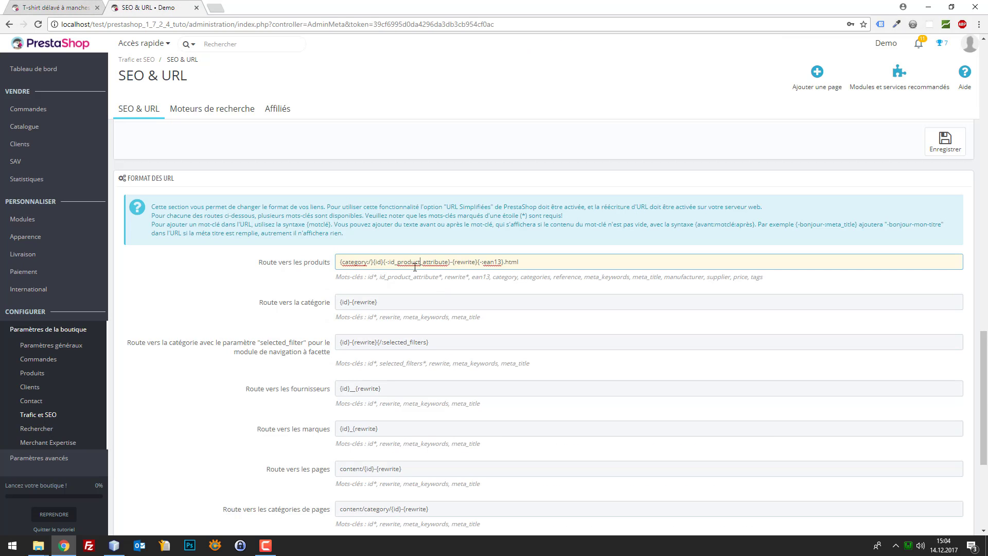
left_click_drag(373, 261, 332, 257)
key("Delete")
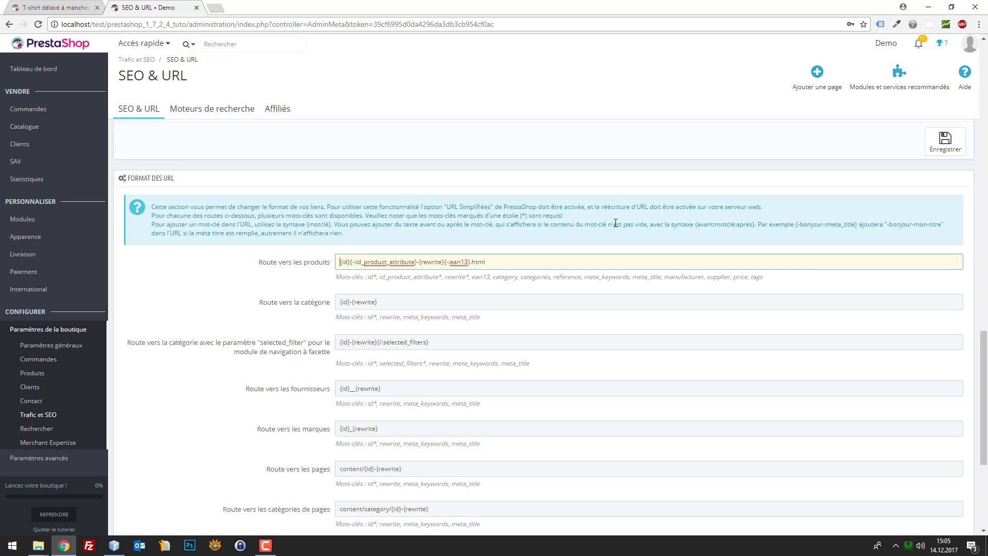
scroll(759, 393, "down", 5)
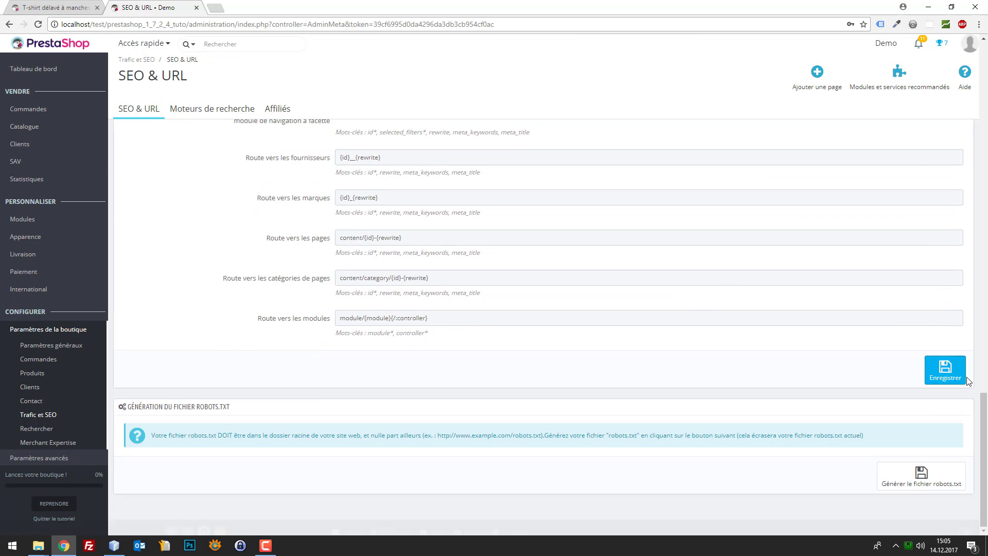
left_click(961, 377)
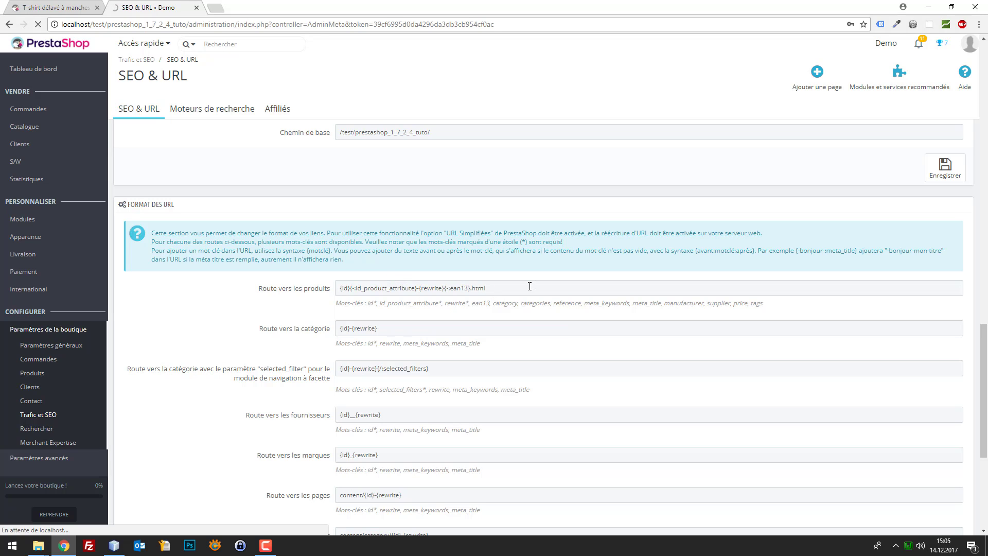
scroll(524, 299, "down", 12)
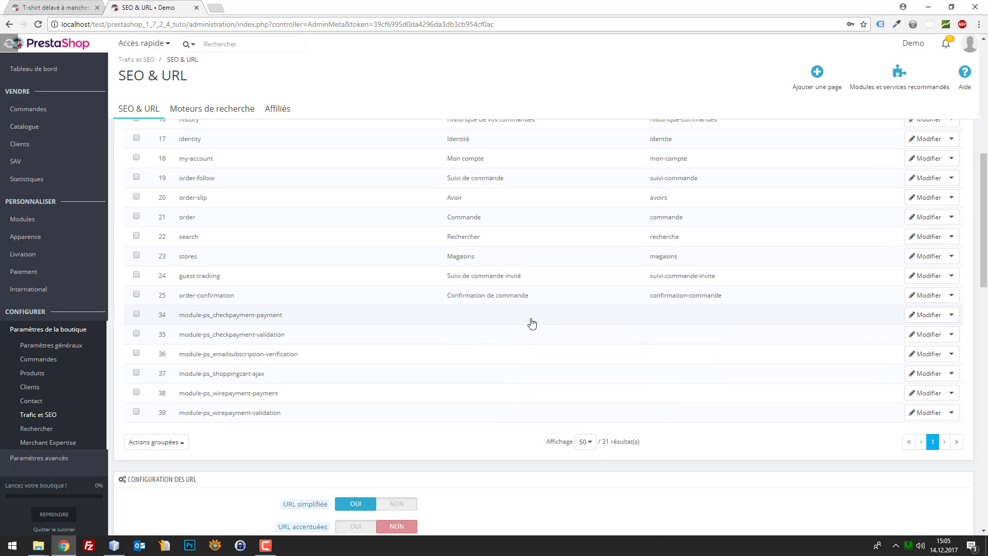
scroll(523, 317, "down", 5)
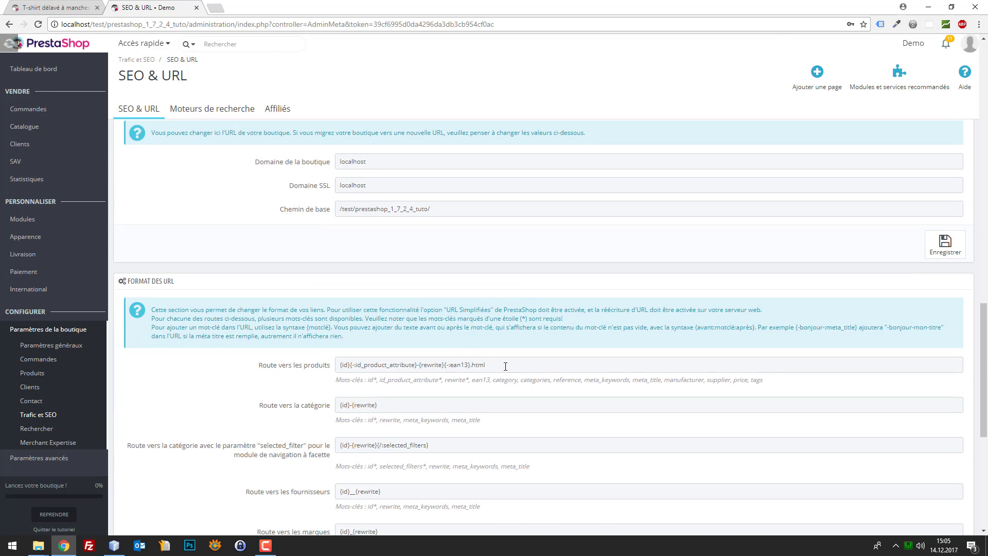
- Reload the old T-shirt page, reopen the product from the shop home page, and examine the path after "fr/" in its address
left_click(52, 7)
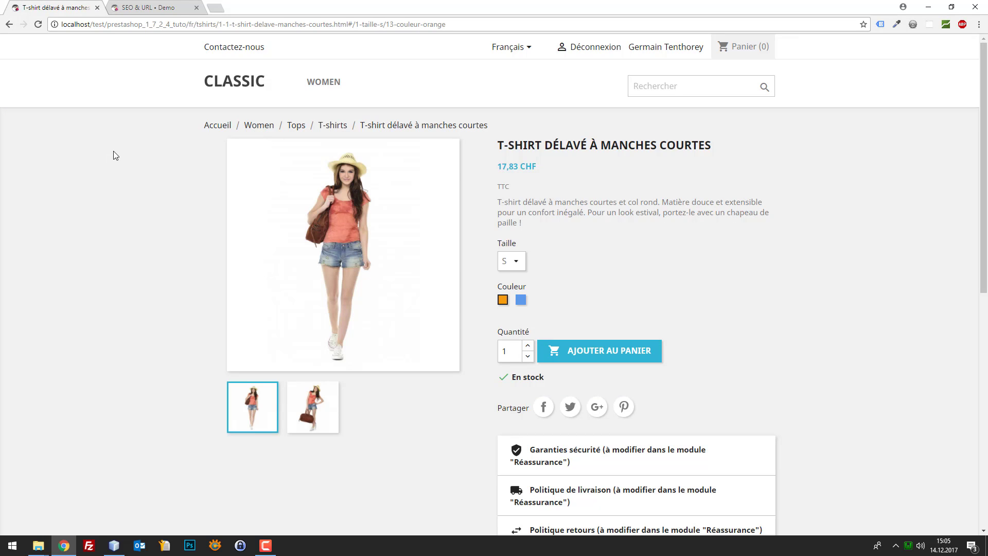
key("F5")
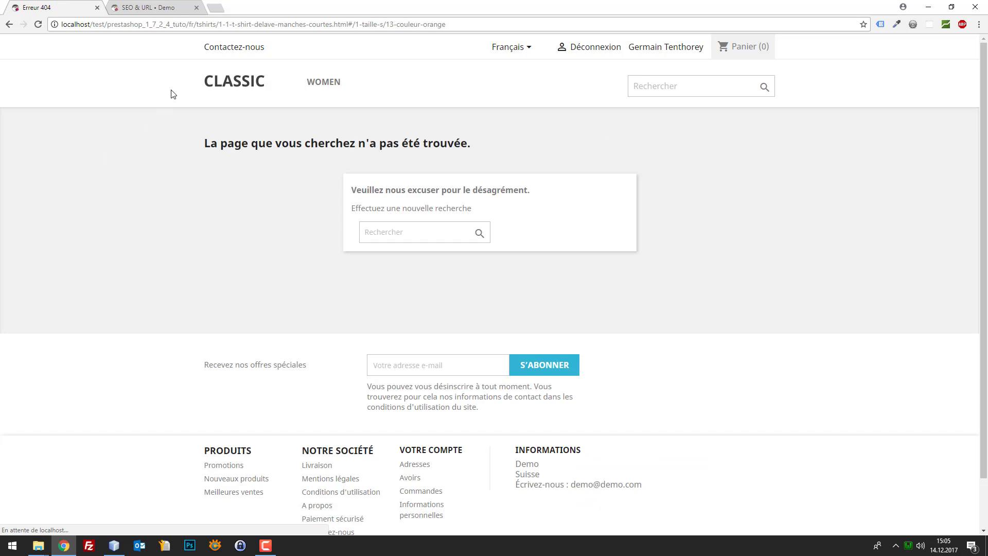
left_click(9, 24)
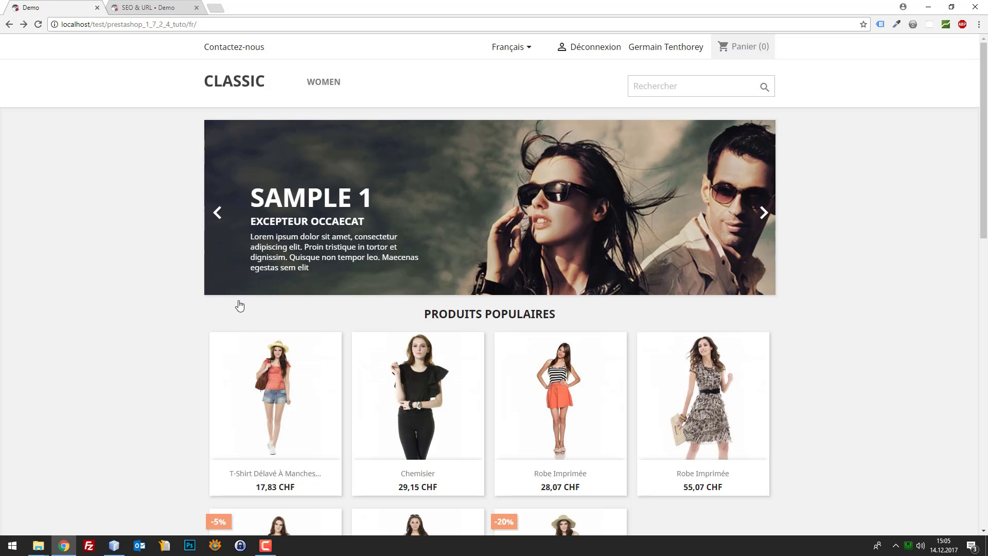
left_click(309, 394)
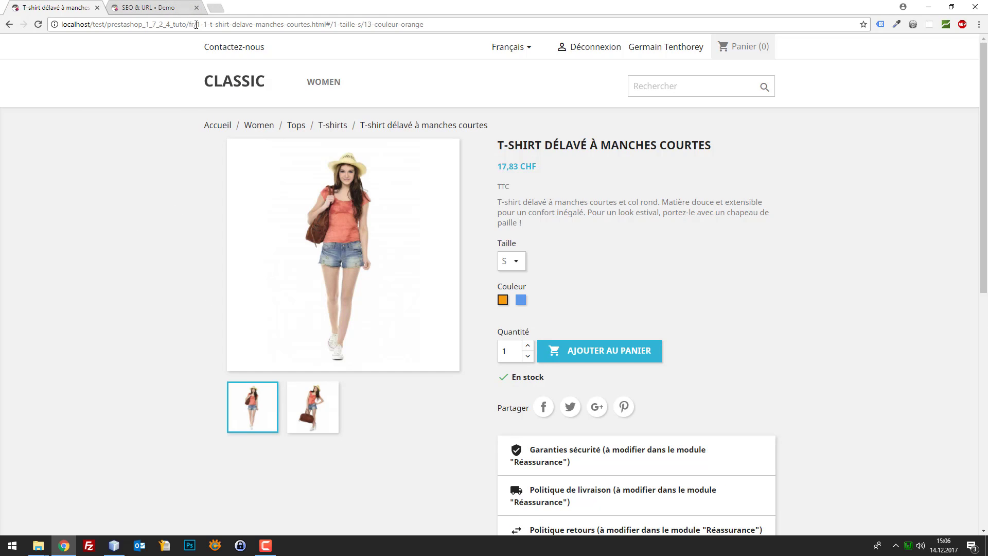
left_click_drag(197, 24, 465, 26)
left_click(208, 24)
key("shift+Left")
left_click(186, 24)
- Remove the "{-:ean13}" keyword from the product route so it reads "{id}{-:id_product_attribute}-{rewrite}.html"
left_click(123, 6)
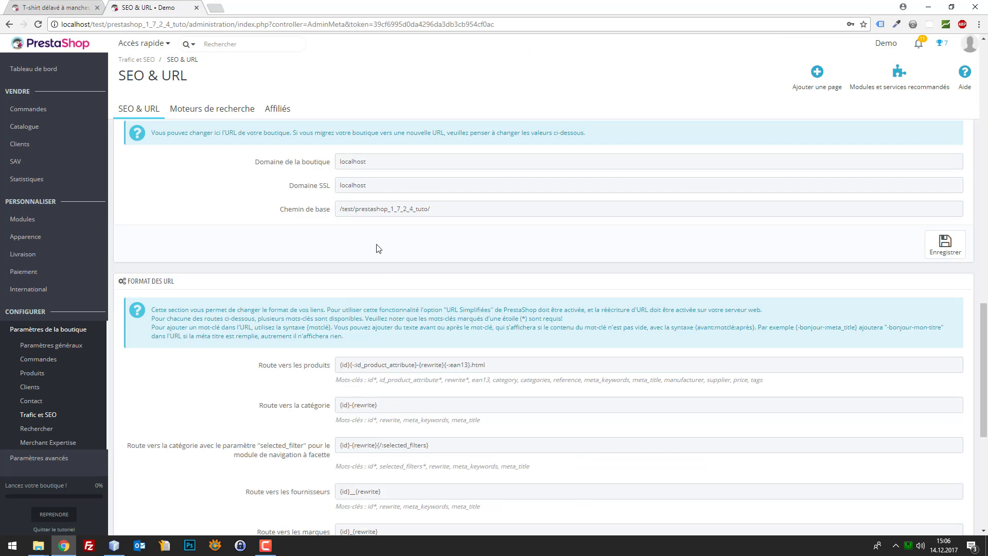
scroll(386, 288, "down", 3)
left_click(375, 212)
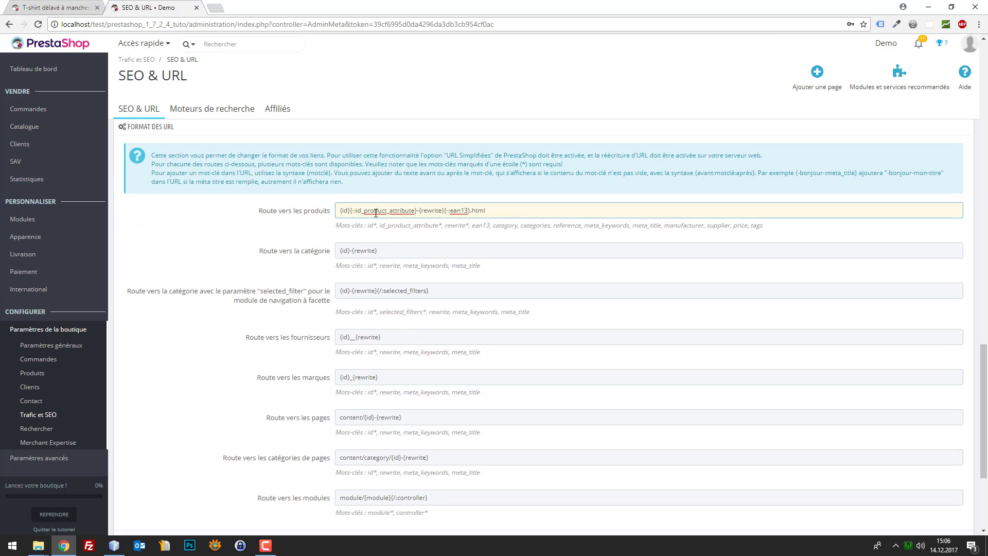
triple_click(402, 215)
left_click(565, 214)
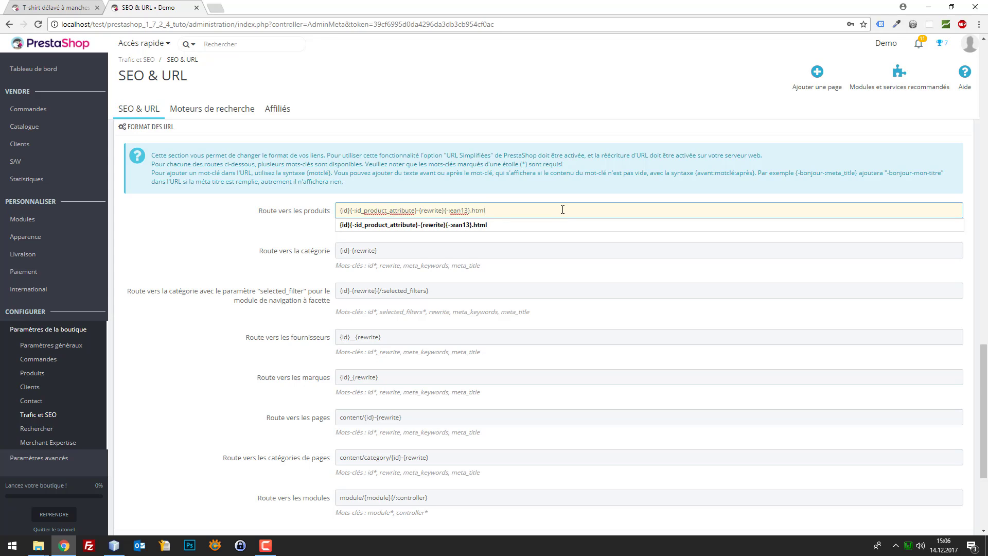
triple_click(559, 210)
left_click(532, 209)
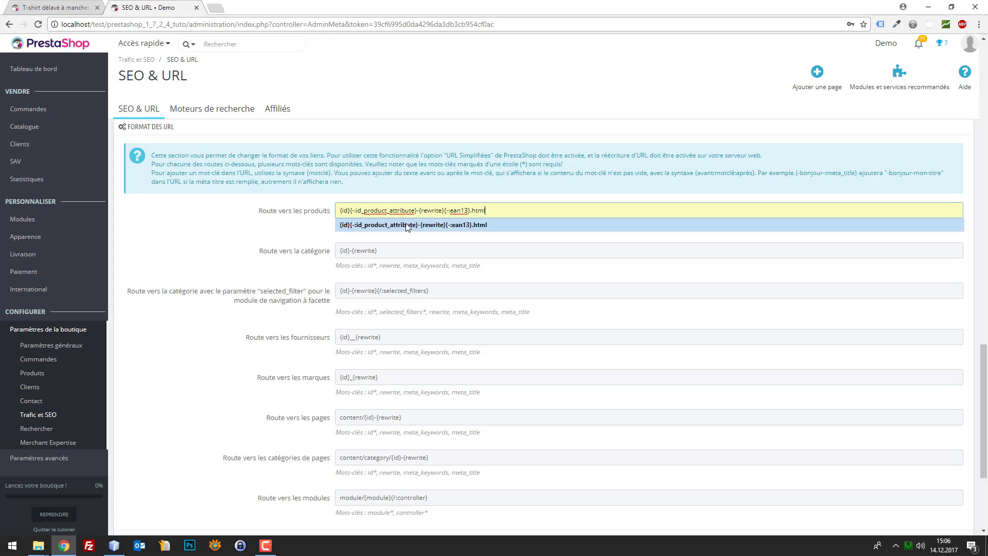
left_click(375, 207)
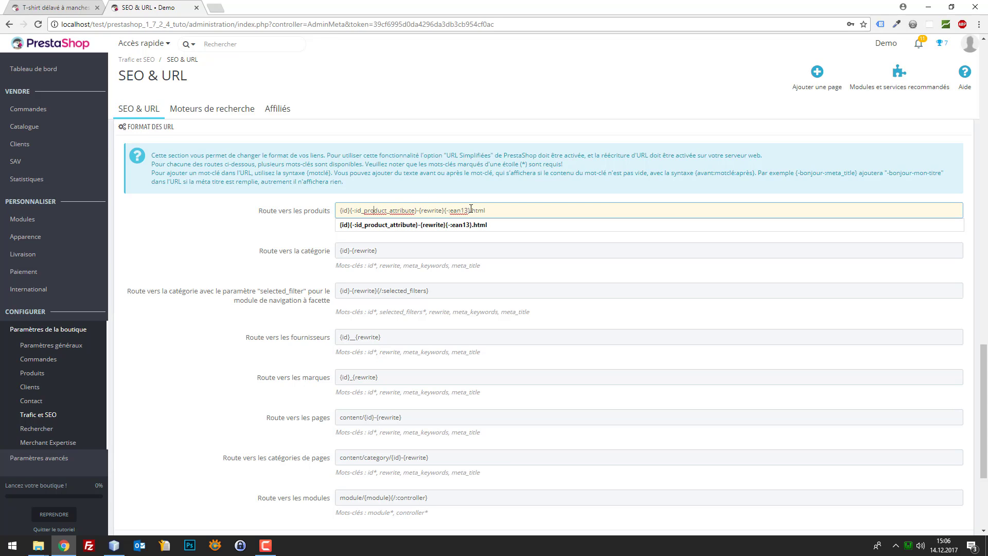
left_click_drag(472, 210, 445, 210)
key("Delete")
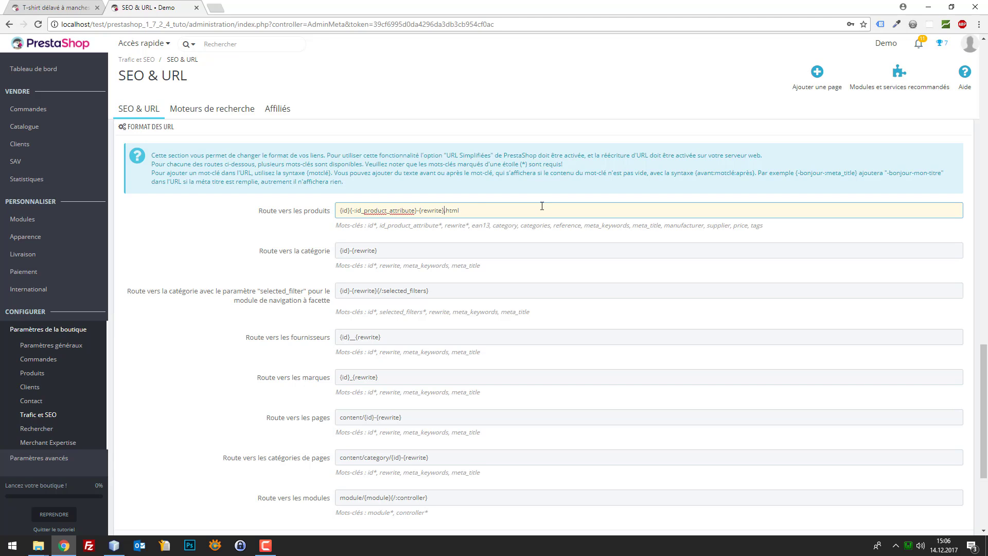
- Copy the whole product route, save the URL format settings, and paste the route into a blank Bloc-notes document
triple_click(542, 206)
key("ctrl+c")
scroll(550, 307, "down", 3)
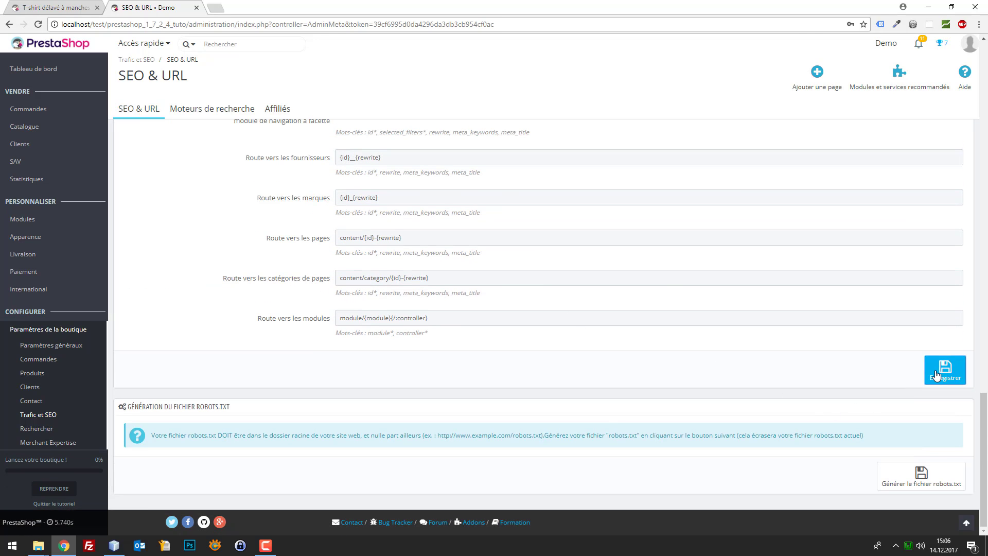
left_click(936, 376)
left_click(3, 544)
left_click(3, 544)
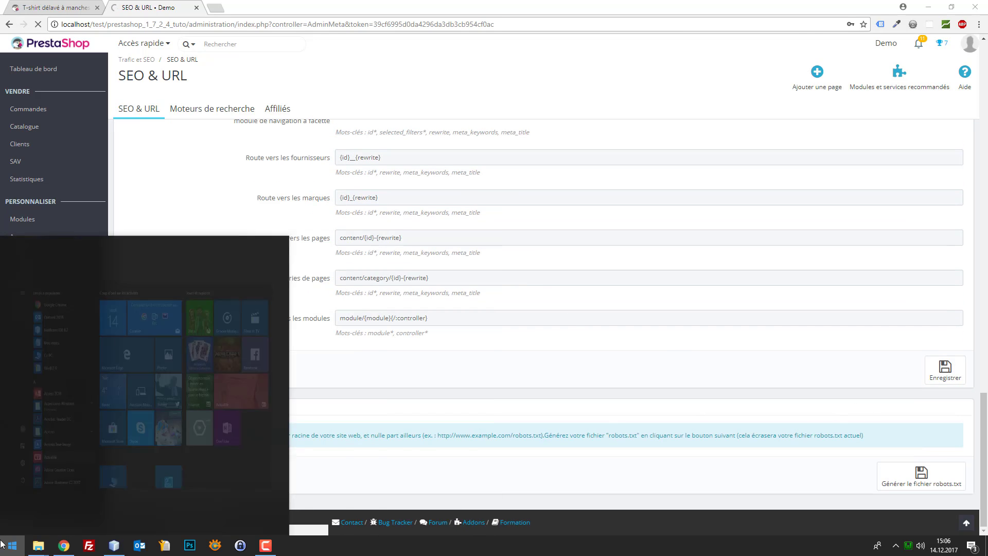
key("ctrl+v")
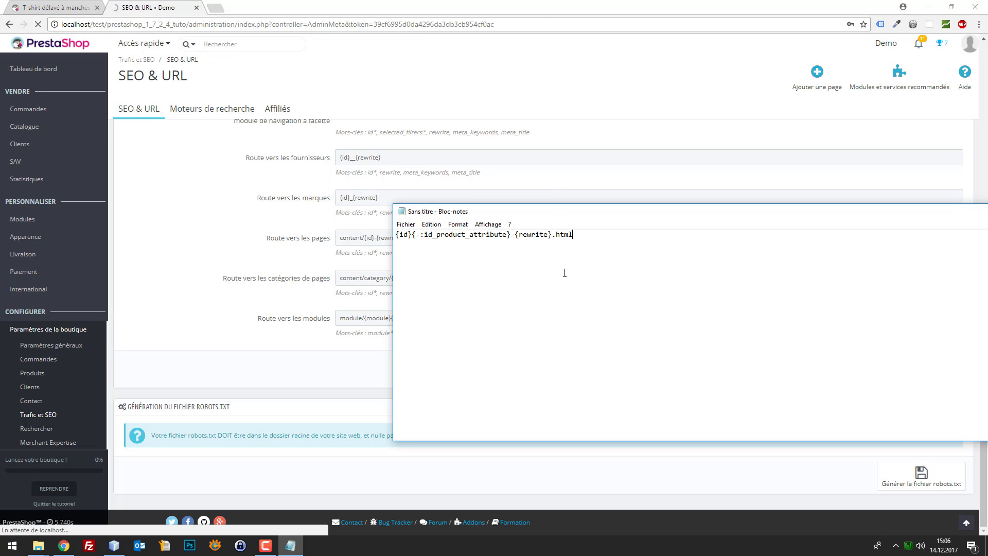
- Reload the shop, return to its home page, and reopen the short-sleeved T-shirt to check its address
left_click(52, 7)
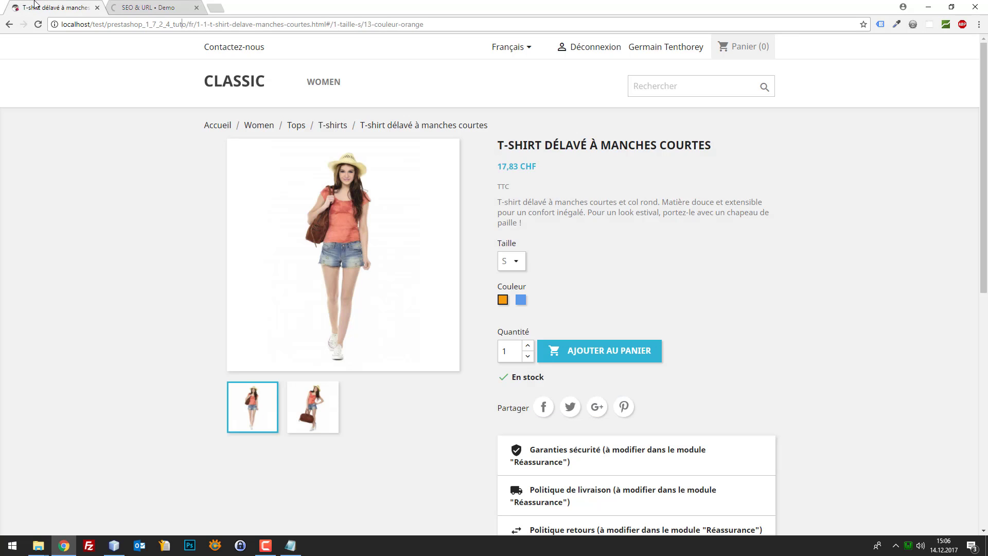
left_click(38, 25)
left_click(239, 92)
scroll(293, 261, "down", 1)
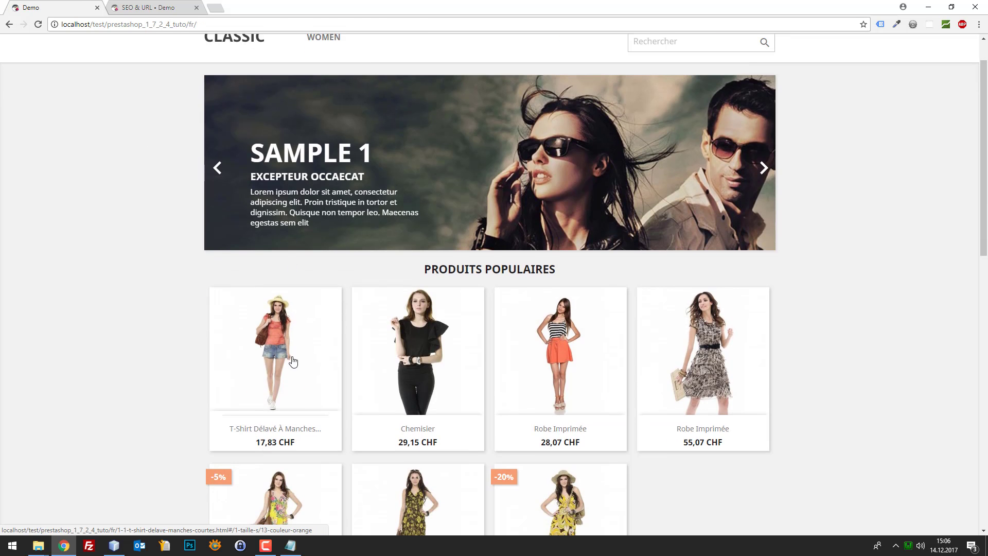
left_click(291, 297)
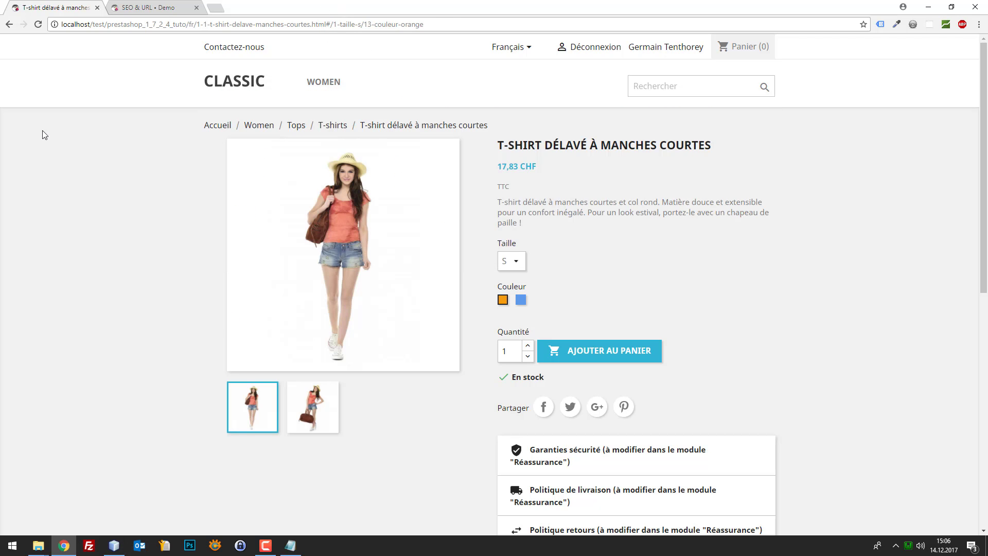
- Compare the saved product route in the URL format settings with the T-shirt page's address
left_click(140, 7)
scroll(412, 329, "down", 8)
scroll(433, 319, "down", 10)
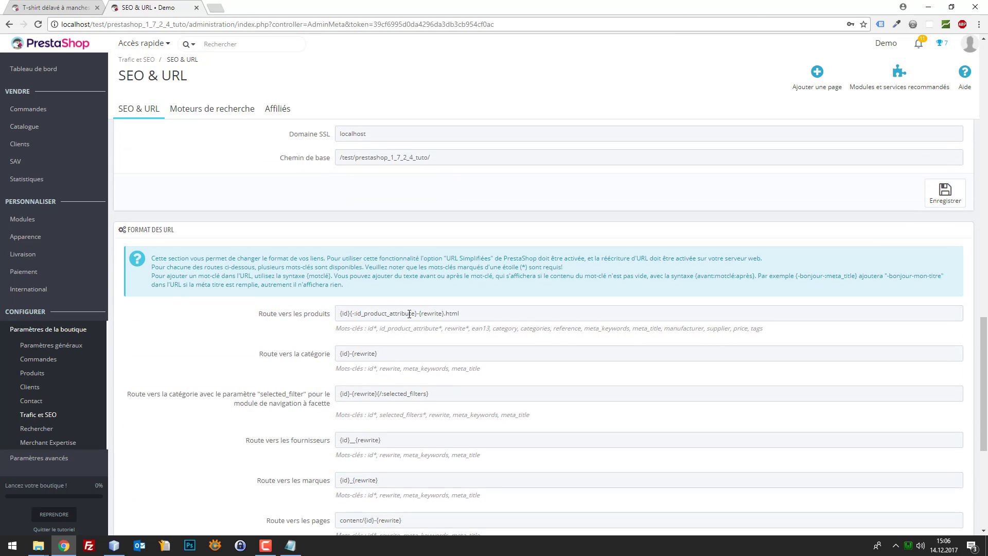
left_click(72, 7)
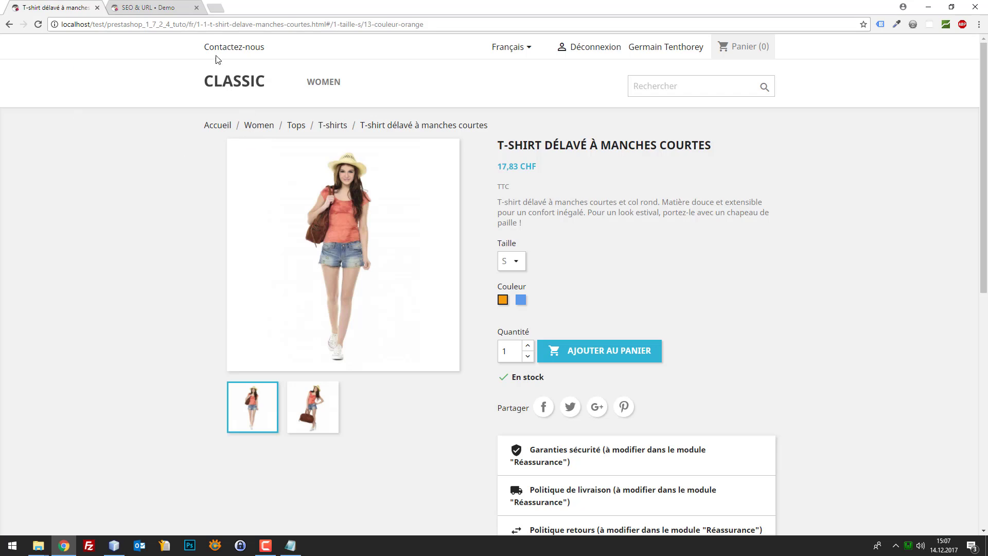
- Set the T-shirt's size to M and check how the page address changes
double_click(206, 24)
left_click(512, 263)
left_click(511, 289)
left_click(513, 262)
left_click(508, 276)
left_click(513, 264)
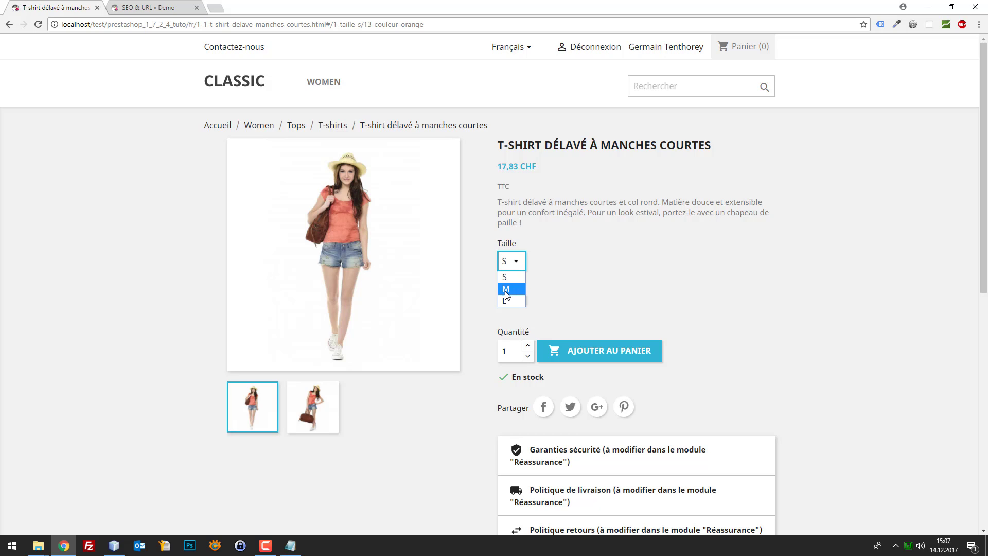
left_click(506, 290)
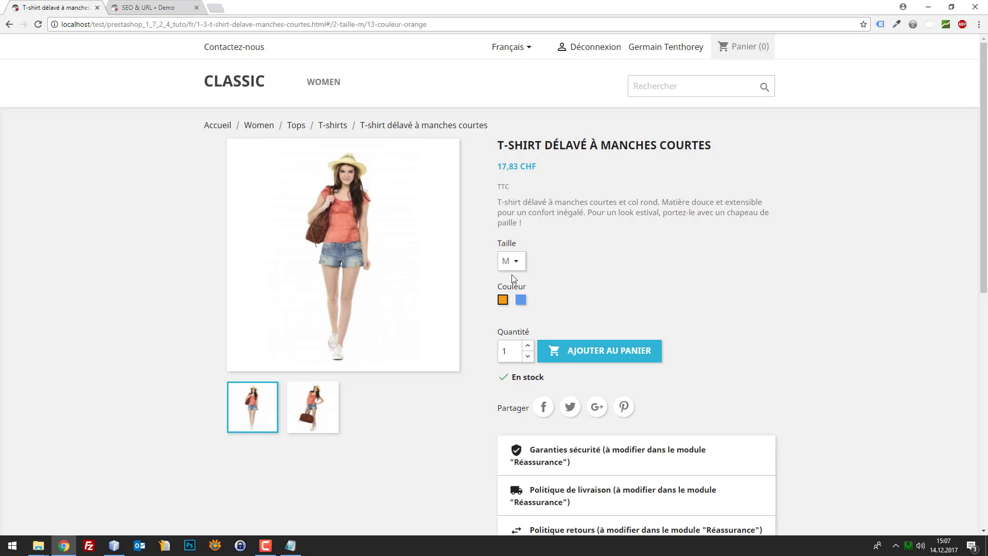
- Set the T-shirt's size back to S
left_click(514, 263)
left_click(507, 300)
left_click(520, 268)
left_click(514, 277)
- Highlight the id_product_attribute keyword in the product route of the SEO & URL settings, and return to the T-shirt page
left_click(161, 7)
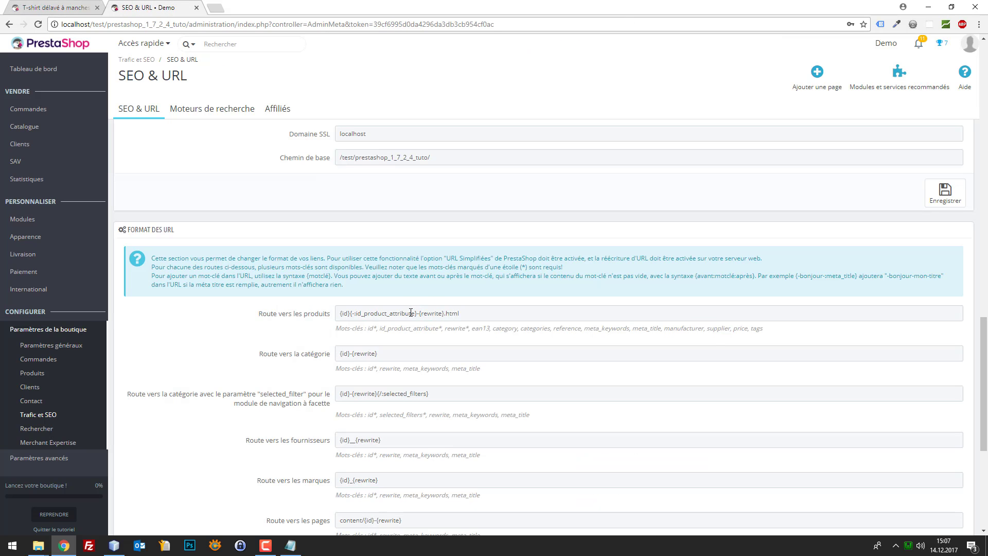
left_click_drag(419, 314, 354, 314)
key("ctrl+shift+Tab")
- Open the T-shirt page's source code and search it for "canonical"
right_click(139, 130)
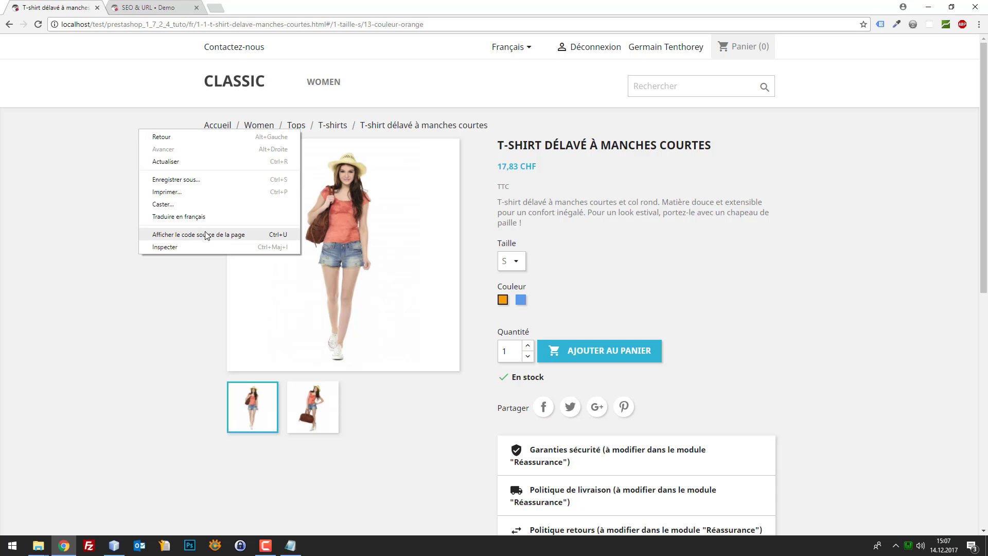
left_click(205, 234)
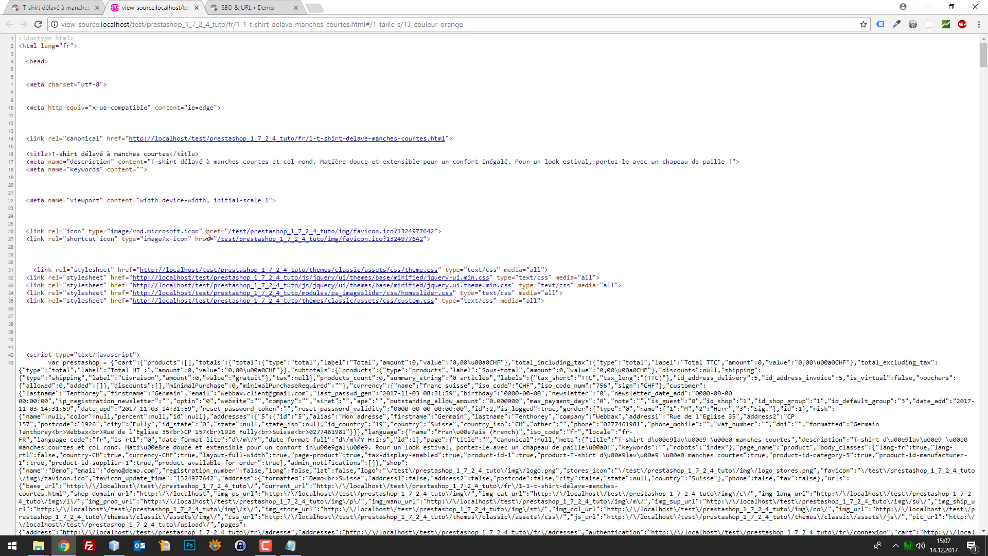
key("ctrl+f")
type("canoni")
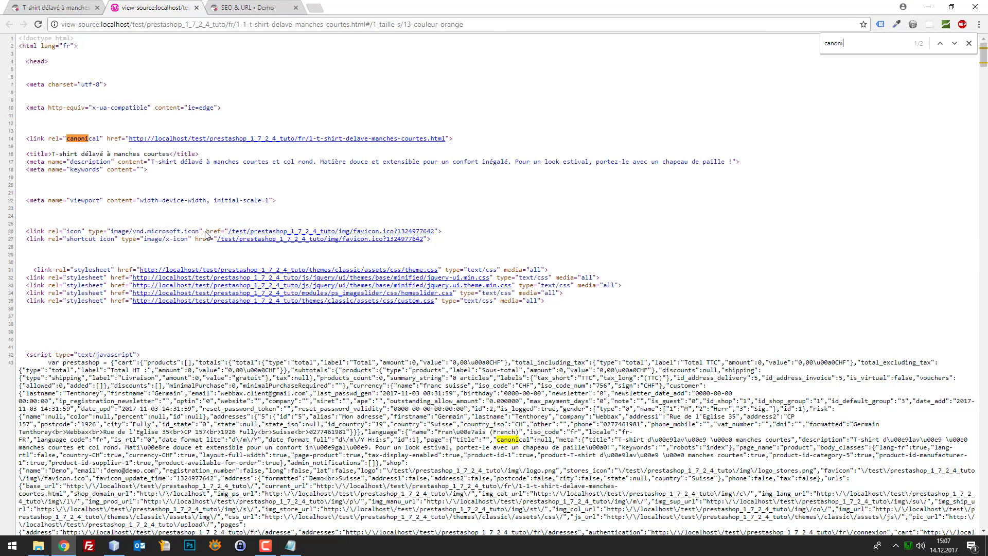
type("cal")
key("Return")
key("Return")
key("Return")
key("Return")
- Compare the T-shirt page's address with the "{-:id_product_attribute}" part of the product route in the URL format settings
left_click(37, 5)
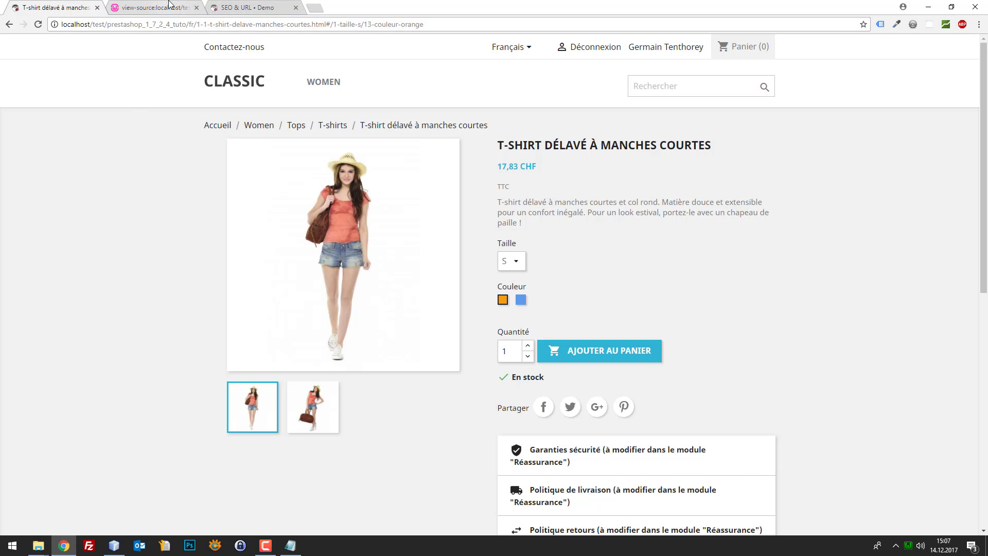
left_click(257, 5)
left_click(403, 313)
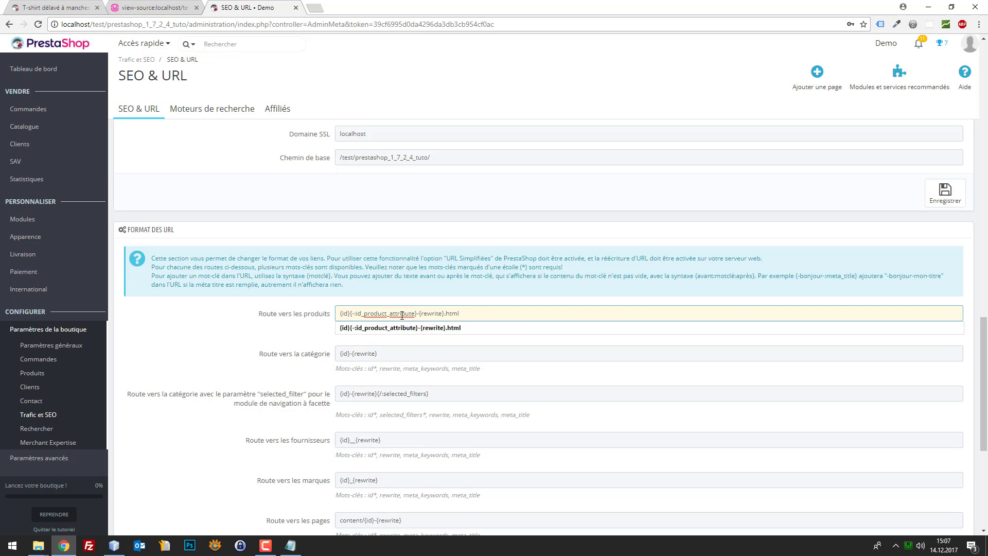
left_click_drag(351, 313, 419, 307)
left_click(417, 312)
- Set the T-shirt's size to L and open that page's source code to check its canonical link
left_click(84, 6)
left_click(513, 261)
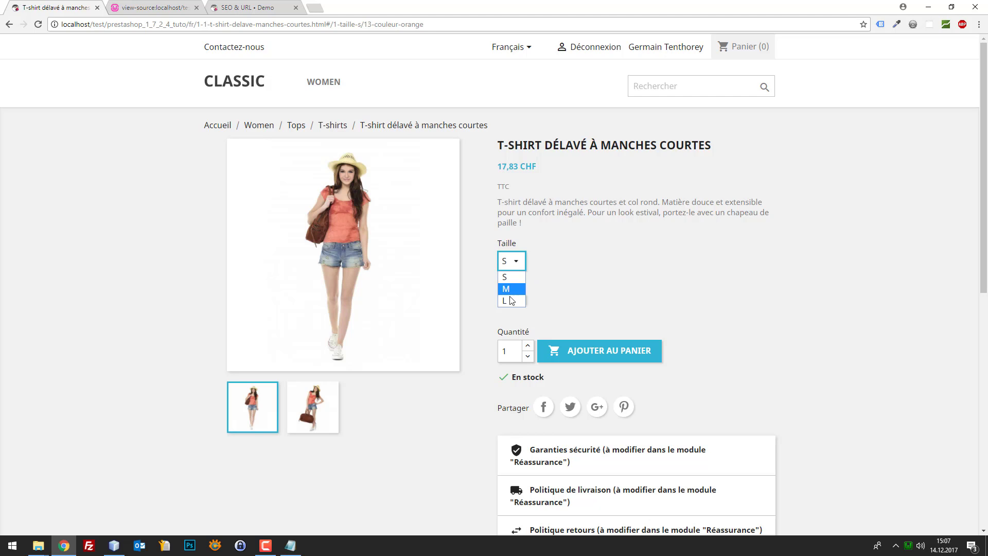
left_click(511, 301)
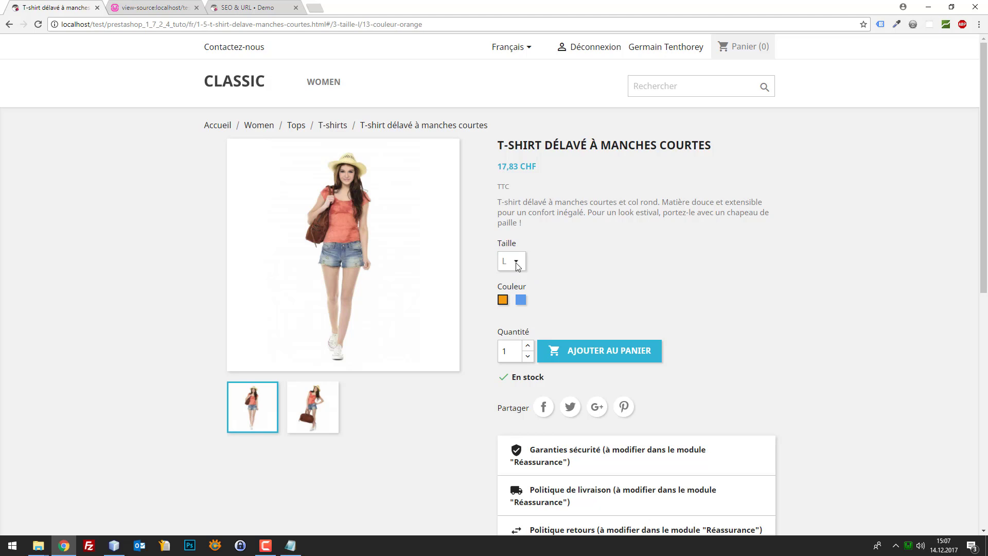
left_click(525, 261)
left_click(581, 267)
right_click(109, 216)
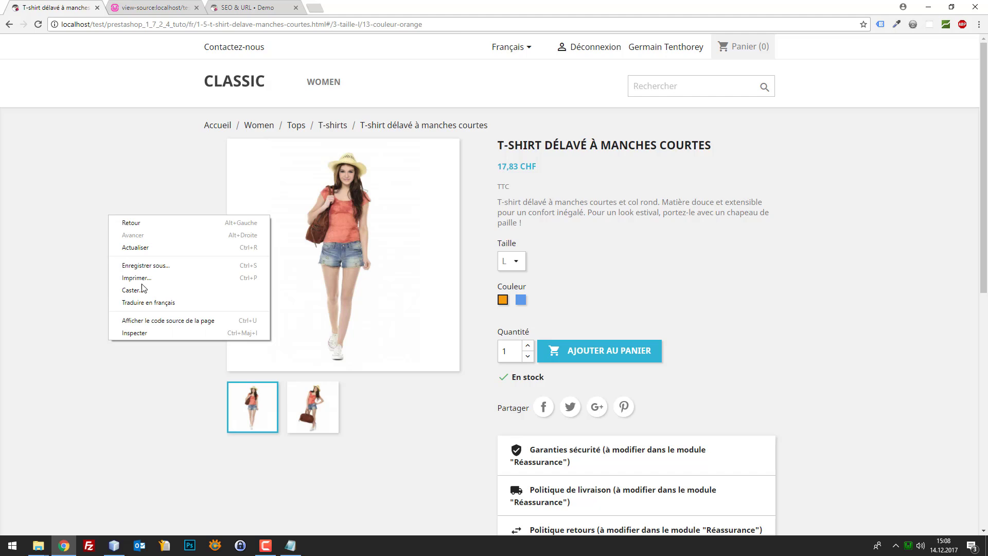
left_click(171, 322)
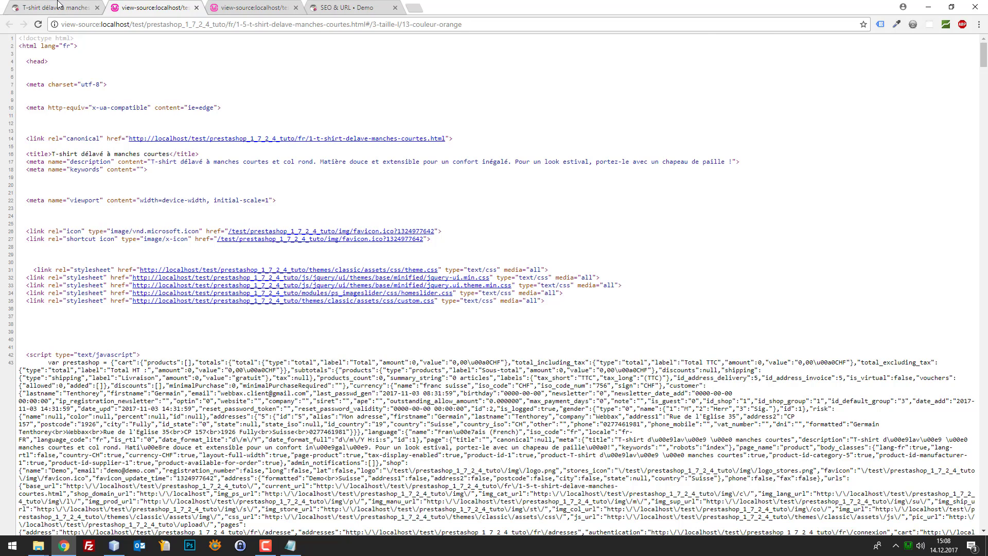
- Set the T-shirt's size to M and close both source code tabs, returning to the shop page
left_click(59, 6)
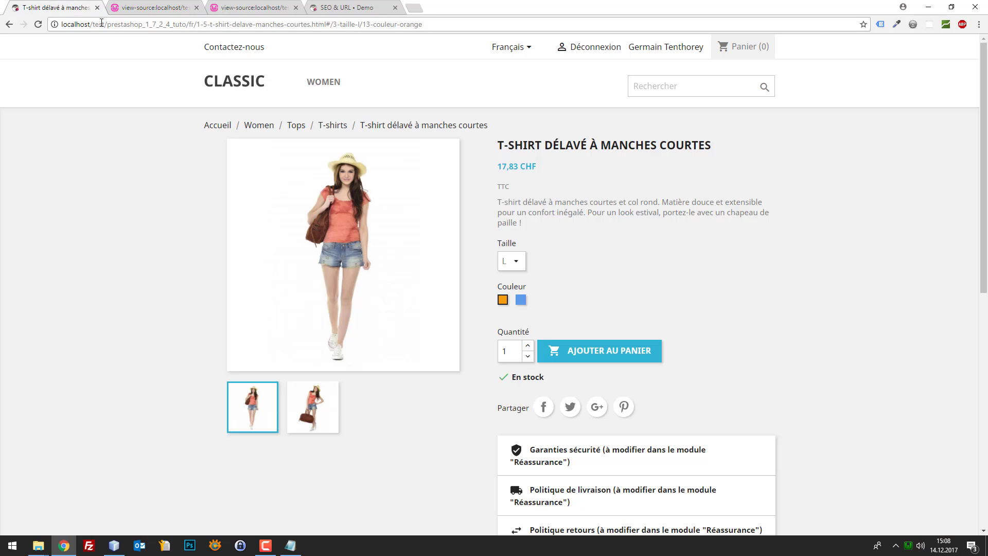
left_click(526, 263)
left_click(520, 287)
left_click(111, 7)
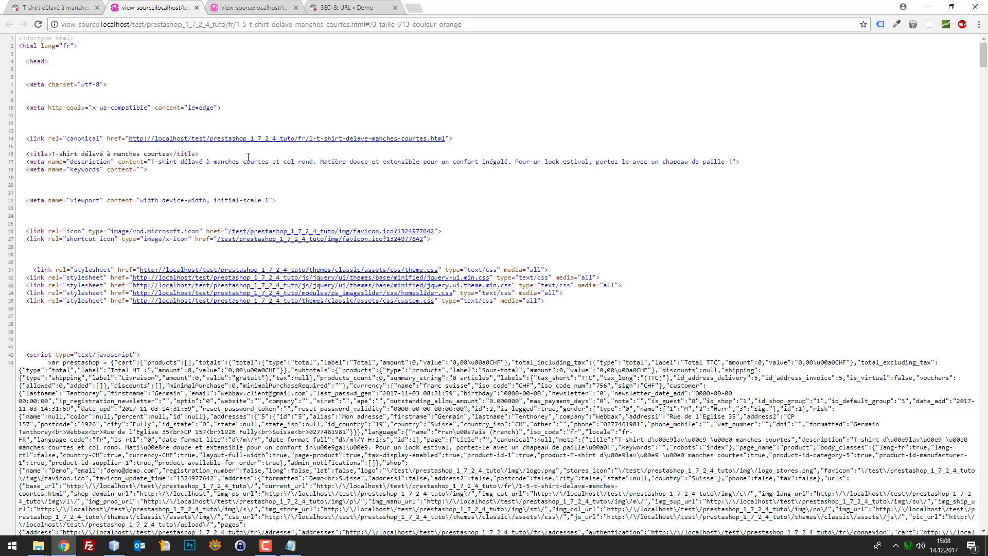
double_click(248, 177)
key("ctrl+w")
left_click(184, 2)
key("ctrl+w")
left_click(55, 2)
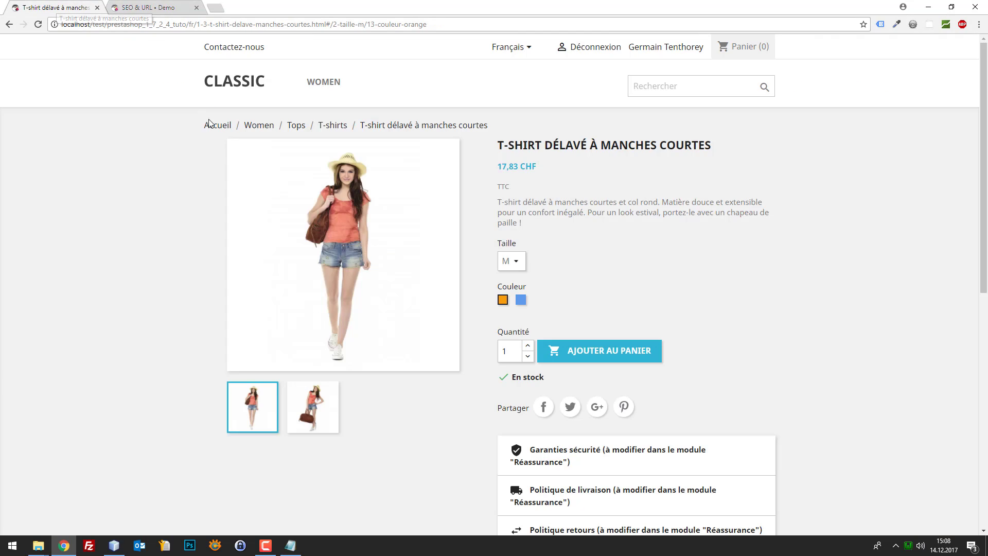
- Alternate the T-shirt's size between L and M, ending on L, to compare the page addresses
left_click(511, 260)
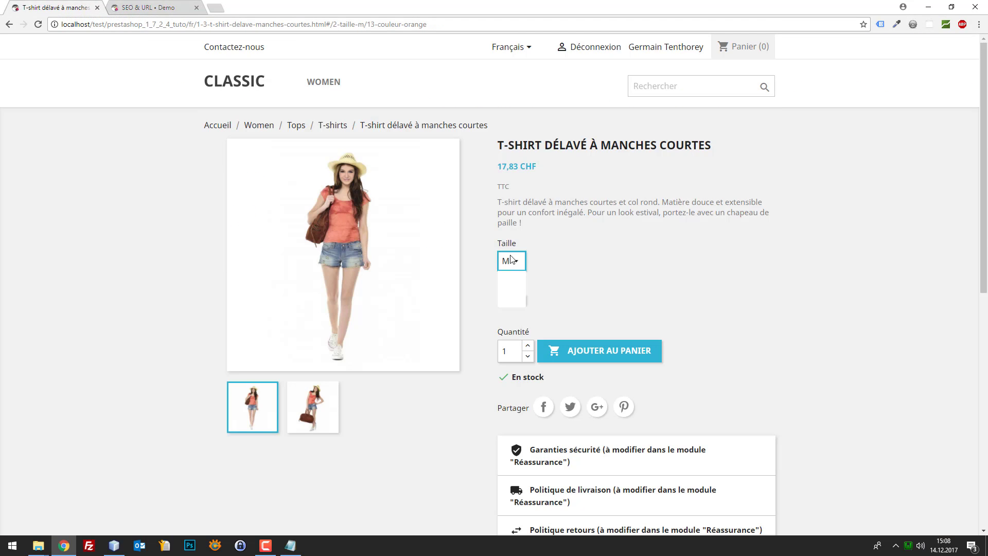
left_click(511, 301)
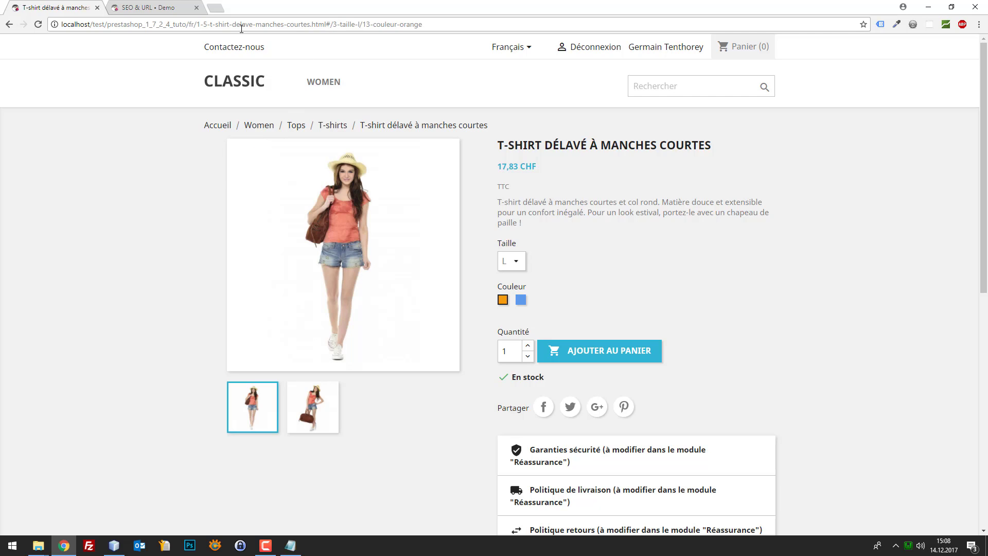
left_click(521, 260)
left_click(504, 291)
left_click(511, 261)
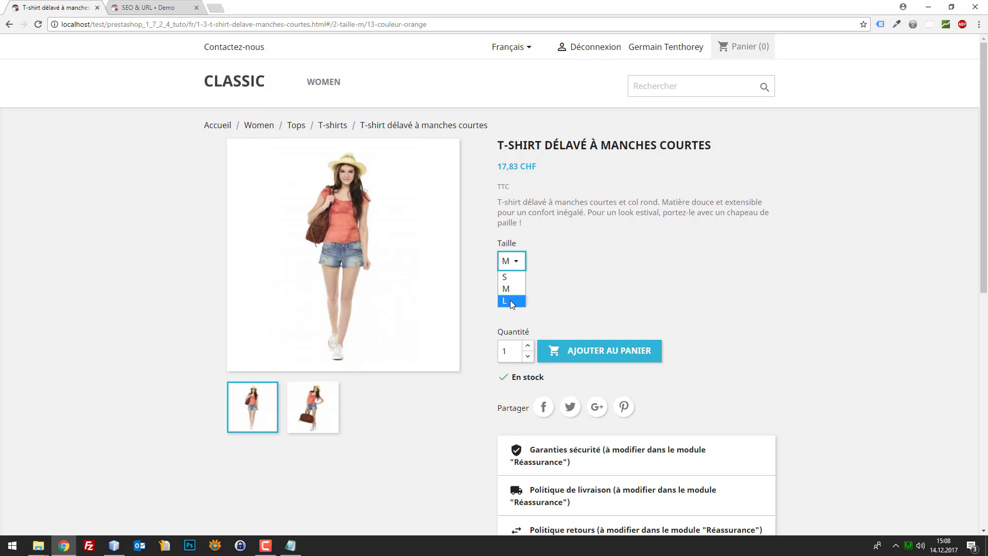
- Open the size L page's source code, search it for "canon", and compare the canonical link with the page's address
right_click(107, 204)
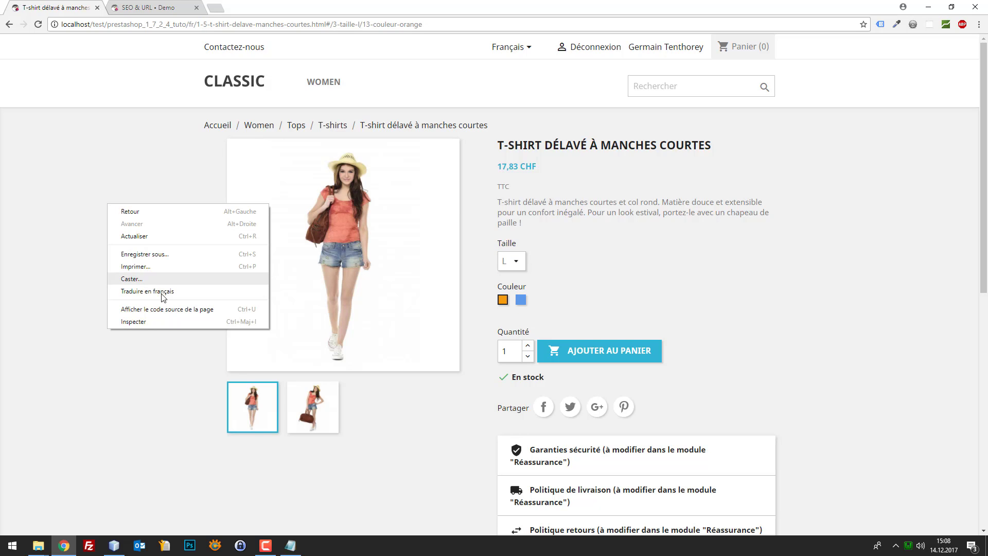
left_click(168, 309)
key("ctrl+f")
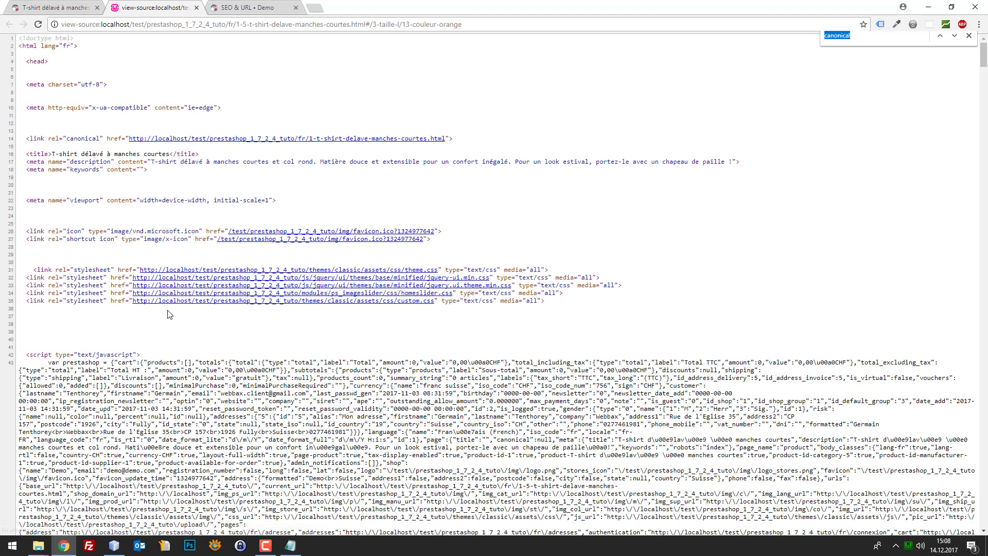
type("canon")
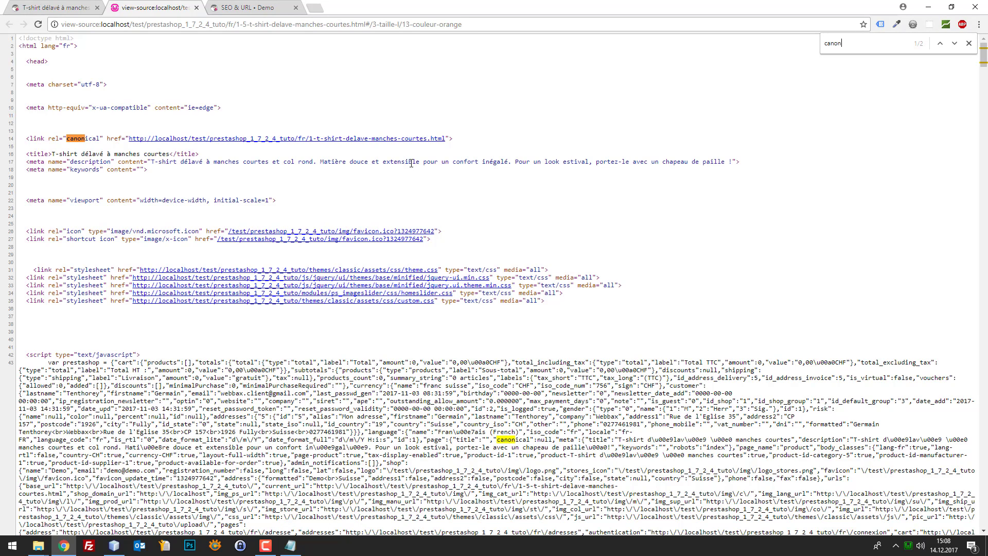
left_click_drag(446, 139, 129, 135)
left_click(40, 11)
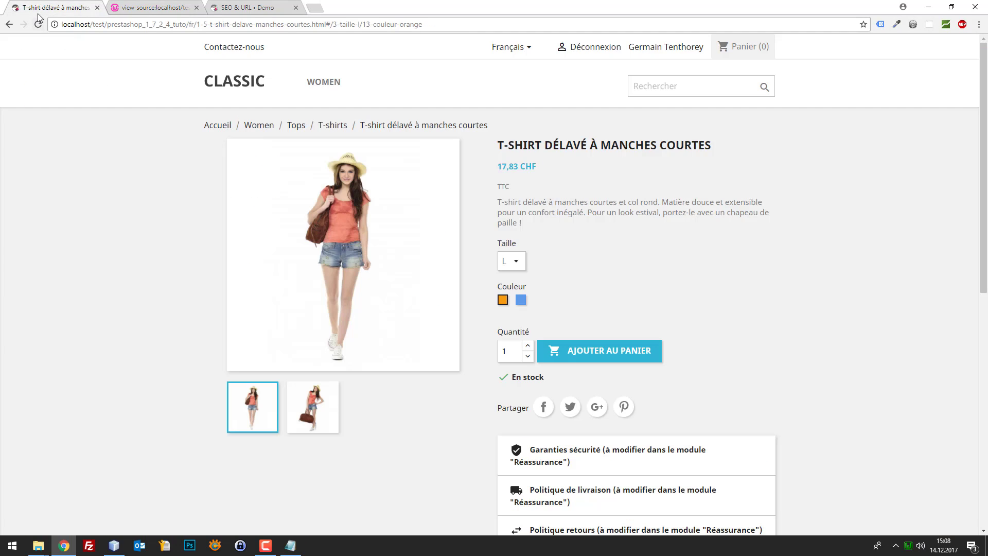
left_click(143, 5)
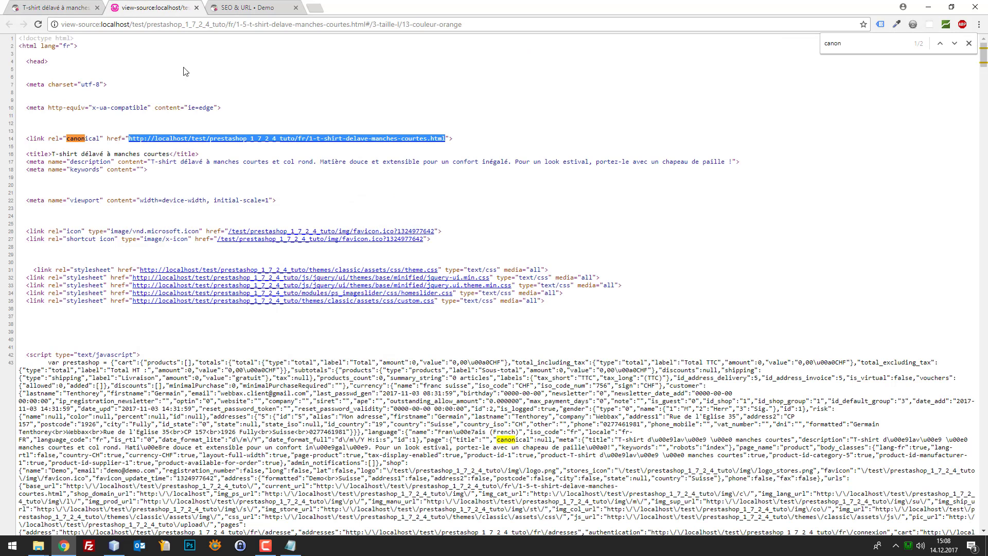
left_click_drag(318, 160, 18, 162)
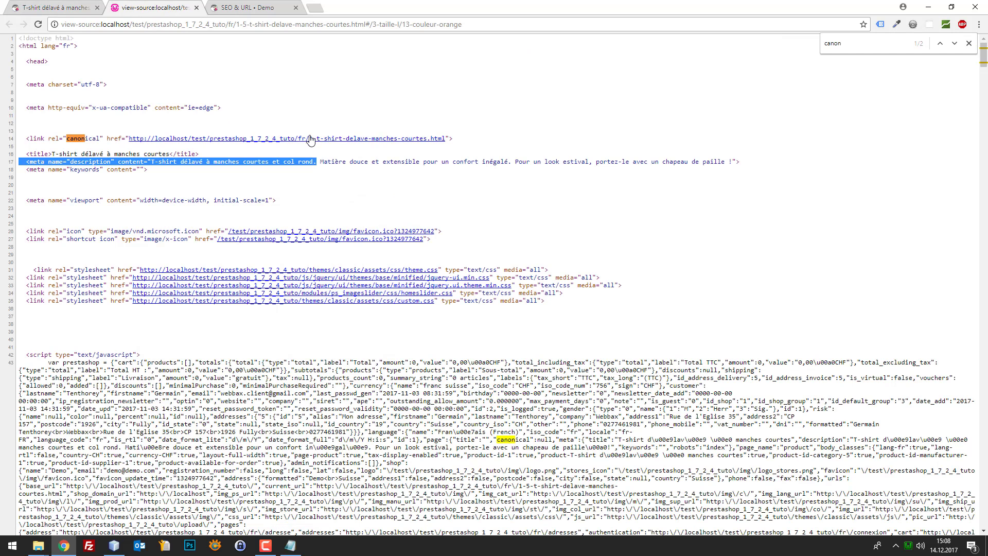
- Close the source code tab and set the T-shirt's size to M
middle_click(147, 11)
left_click(510, 262)
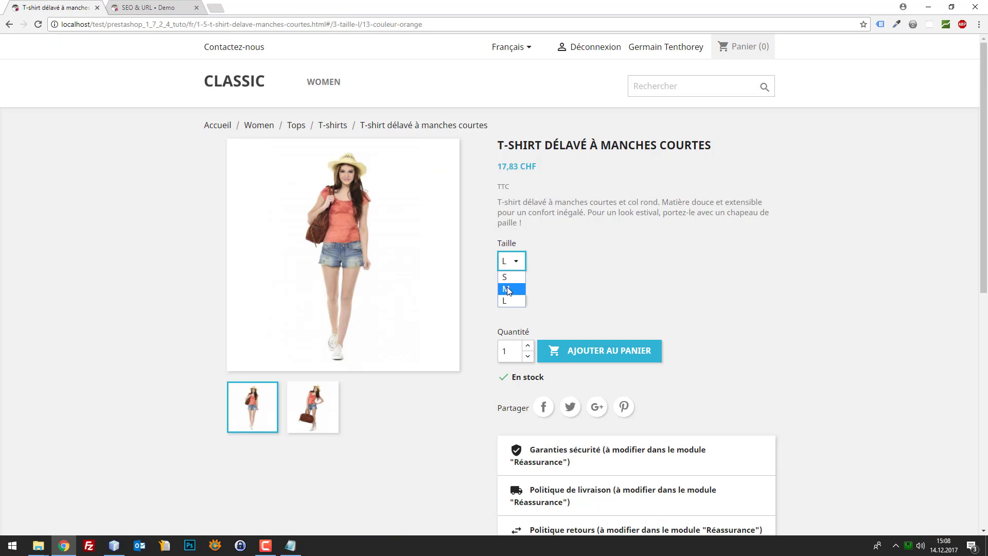
left_click(510, 289)
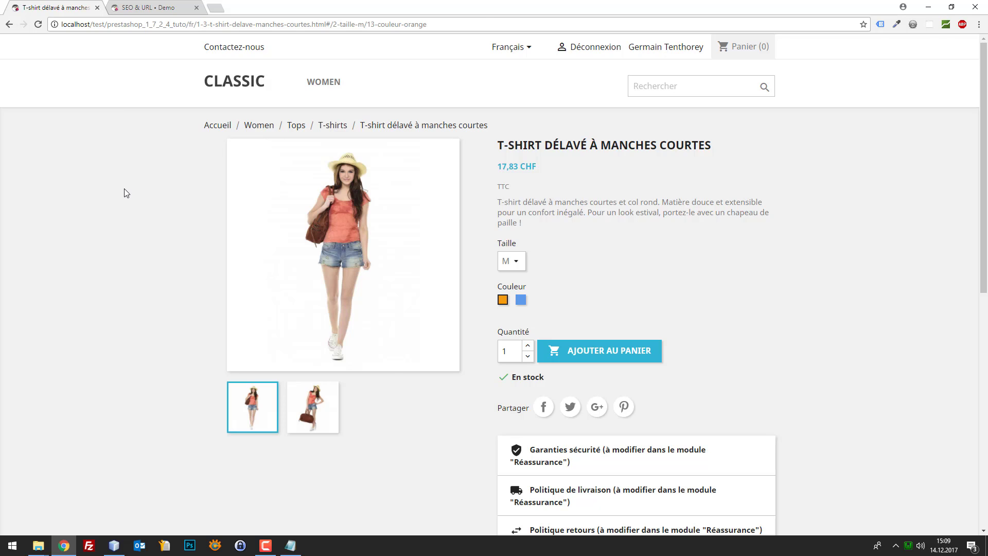
- Return to the SEO & URL settings and place the cursor in the product route
left_click(151, 7)
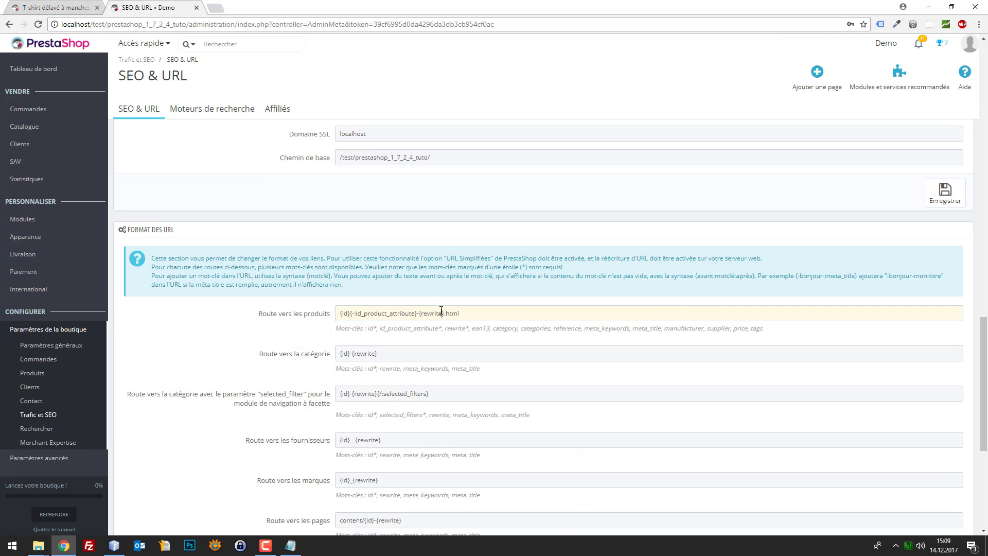
triple_click(429, 313)
left_click(414, 315)
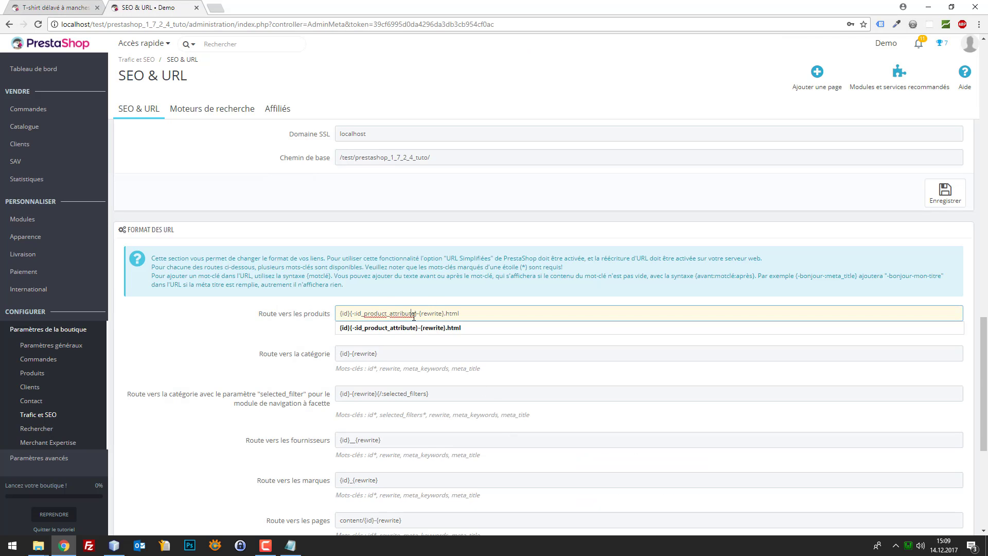
left_click_drag(418, 314, 361, 316)
key("BackSpace")
key("BackSpace")
key("BackSpace")
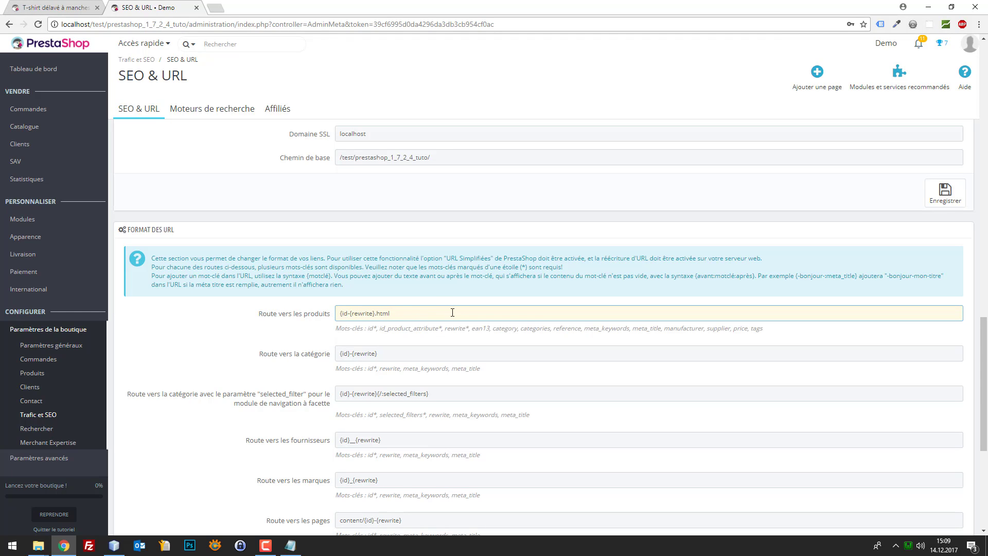
key("ctrl+z")
key("BackSpace")
key("ctrl+z")
- Remove the "{-:id_product_attribute}" keyword from the product route so it reads "{id}-{rewrite}.html", and save the URL format settings
left_click(418, 314)
key("BackSpace")
key("BackSpace")
key("BackSpace")
key("BackSpace")
key("BackSpace")
key("BackSpace")
key("BackSpace")
key("BackSpace")
key("BackSpace")
key("BackSpace")
key("BackSpace")
key("BackSpace")
key("BackSpace")
key("BackSpace")
key("BackSpace")
key("BackSpace")
key("BackSpace")
key("BackSpace")
key("BackSpace")
key("BackSpace")
key("BackSpace")
key("BackSpace")
key("BackSpace")
key("BackSpace")
type("}")
scroll(910, 211, "down", 5)
left_click(944, 369)
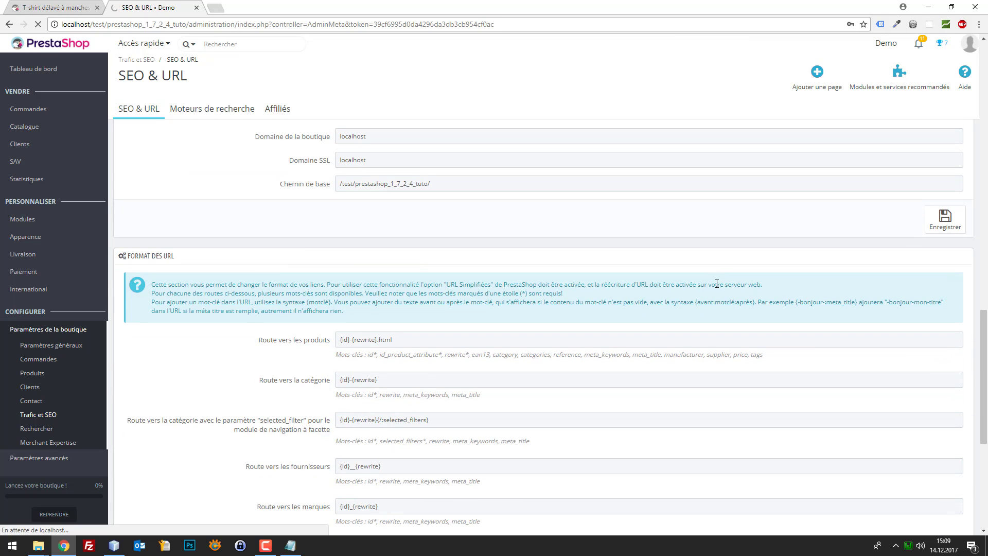
- Reload the T-shirt page in the shop, and reopen the T-shirt from the home page to check its address
left_click(42, 5)
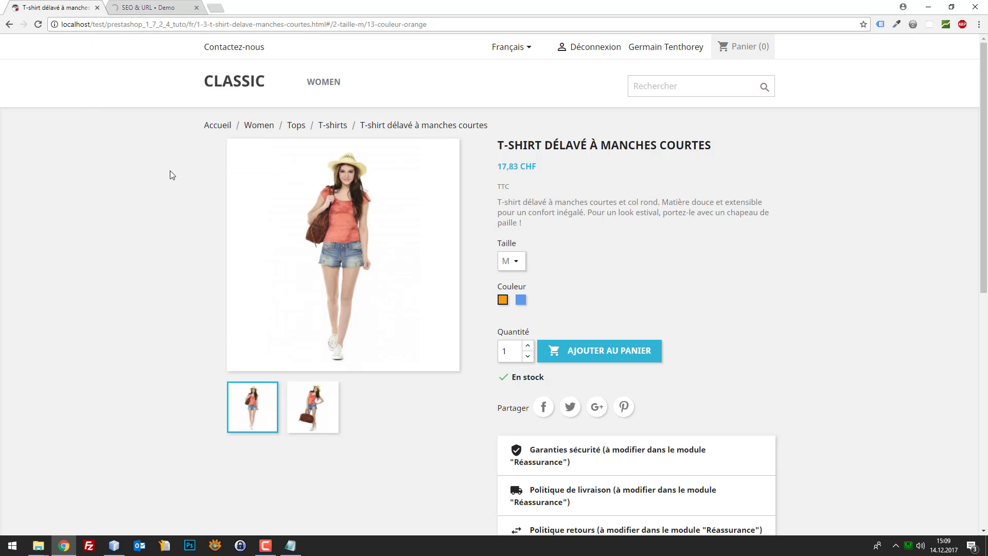
left_click(400, 125)
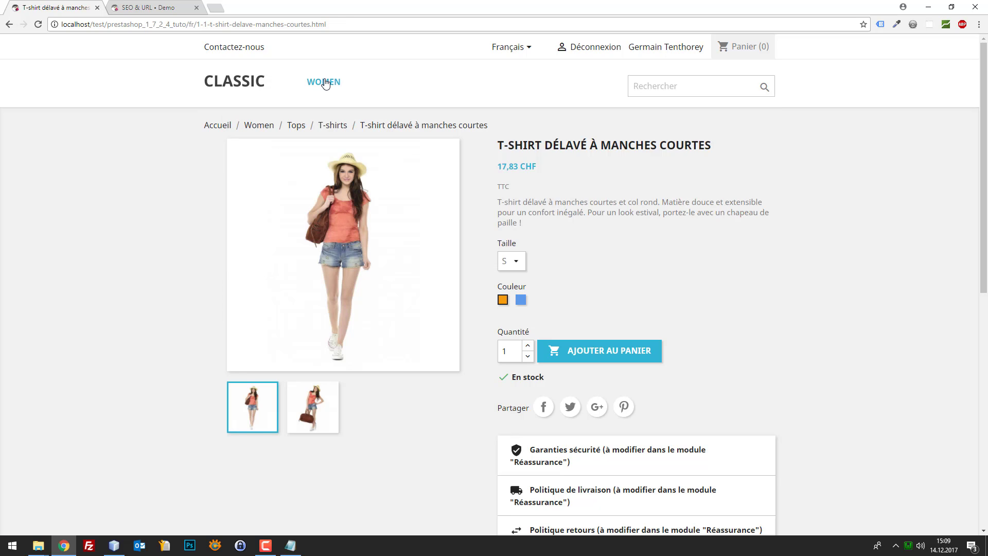
left_click(325, 84)
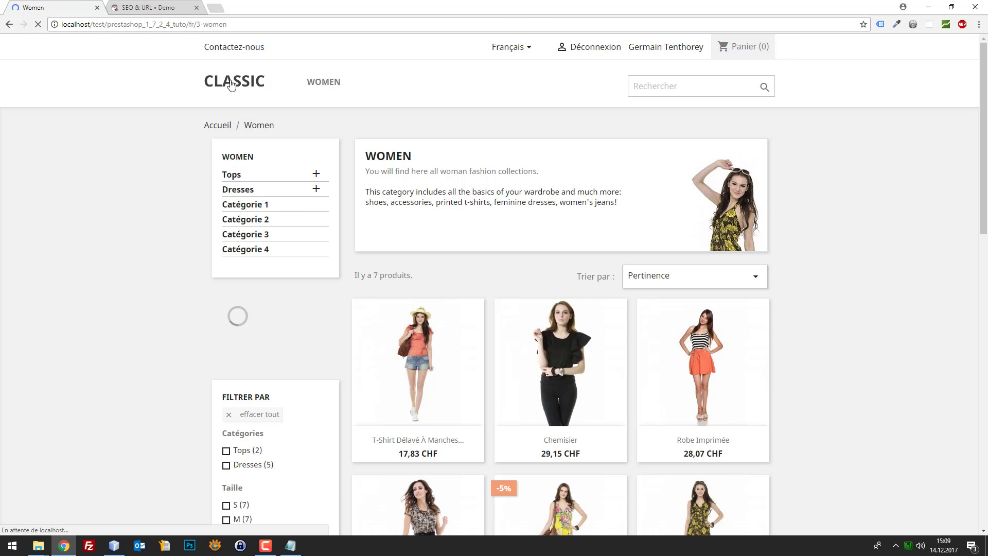
left_click(231, 85)
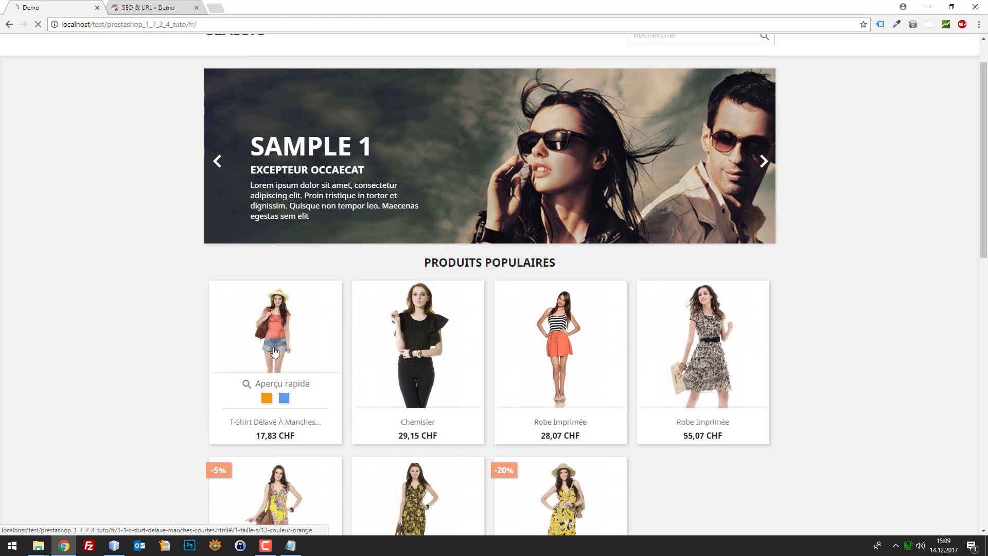
left_click(277, 341)
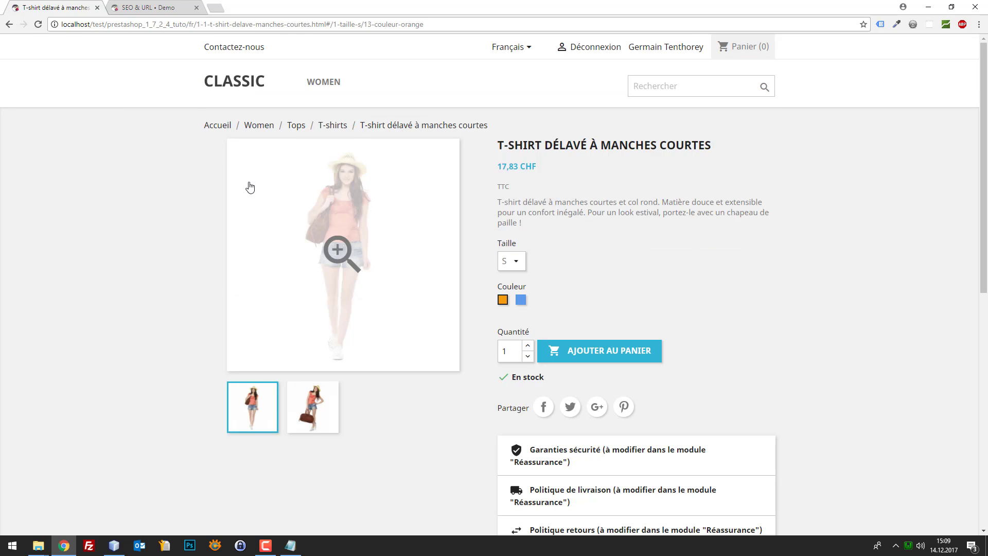
- Return to the SEO & URL settings and examine the product route and the message shown after saving it
left_click(163, 6)
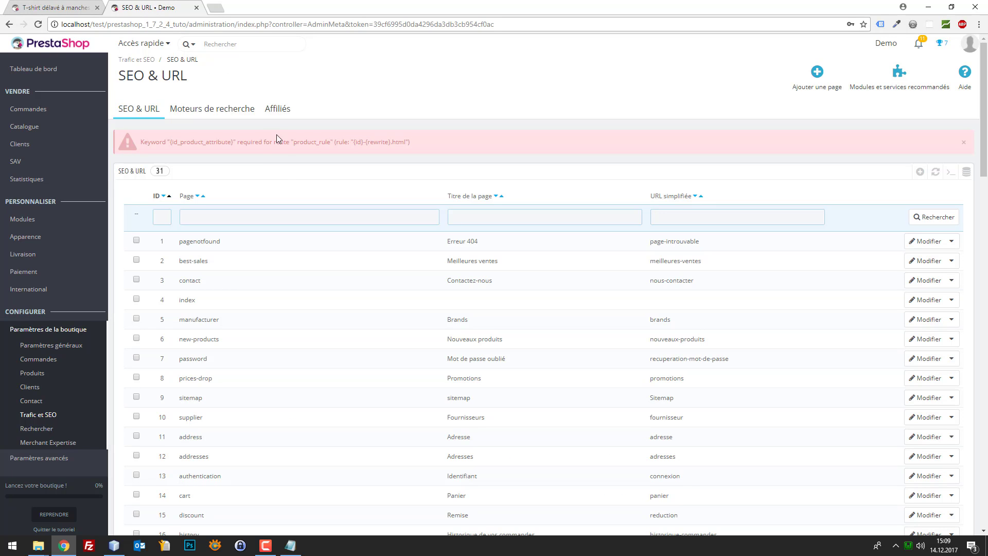
scroll(269, 153, "down", 15)
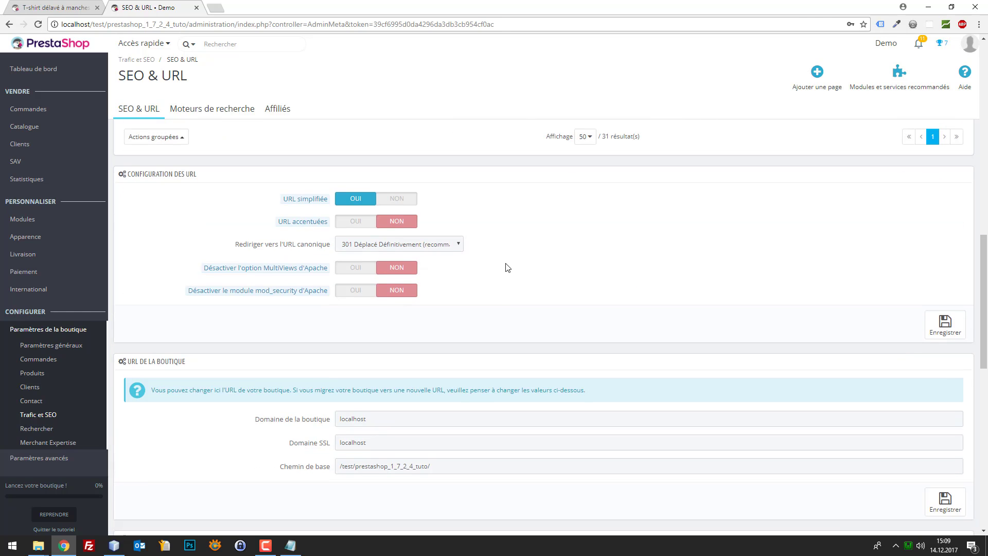
scroll(503, 319, "down", 8)
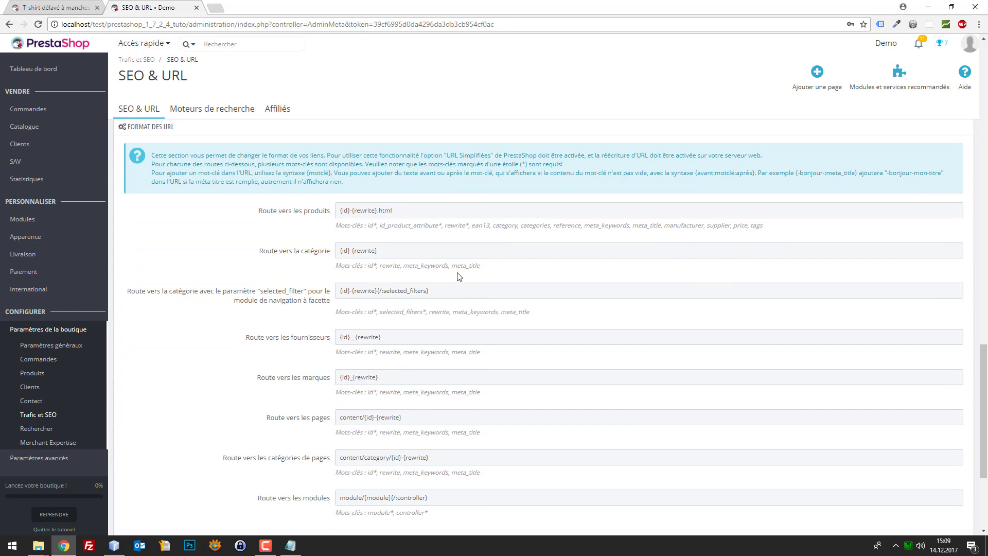
scroll(381, 225, "up", 20)
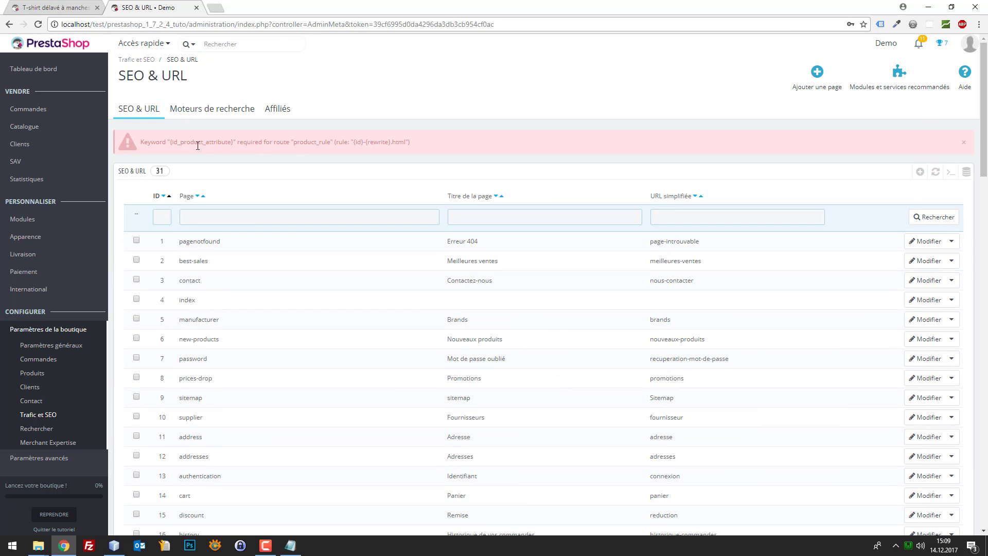
left_click_drag(168, 144, 224, 156)
left_click(241, 144)
left_click_drag(433, 150, 208, 140)
scroll(280, 330, "down", 1)
scroll(281, 329, "down", 3)
- Switch to Notepad and copy the saved product route "{id}{-:id_product_attribute}-{rewrite}.html"
left_click(291, 545)
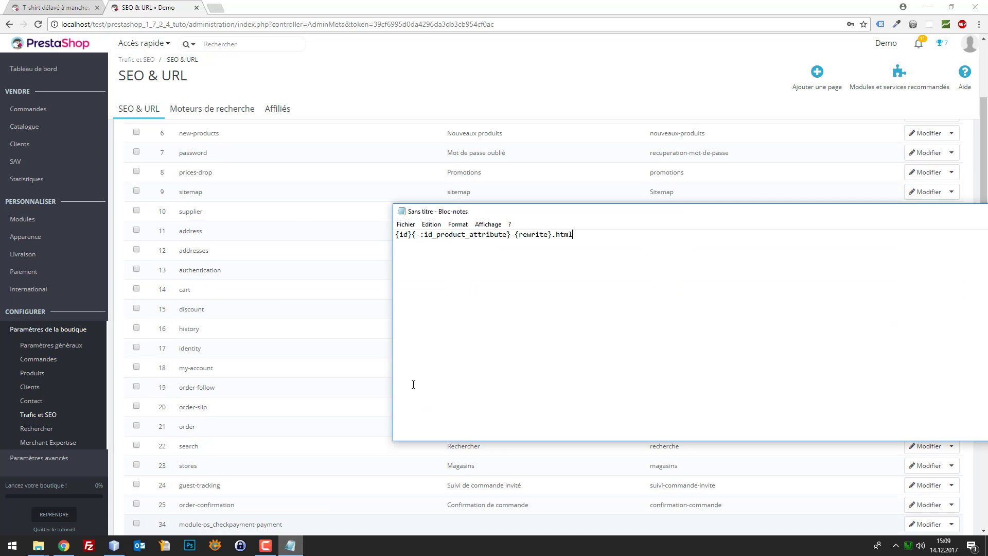
key("ctrl+a")
key("ctrl+c")
- Restore the product route to "{id}{-:id_product_attribute}-{rewrite}.html" in the SEO & URL settings and save the URL format settings
left_click(489, 5)
scroll(463, 206, "down", 15)
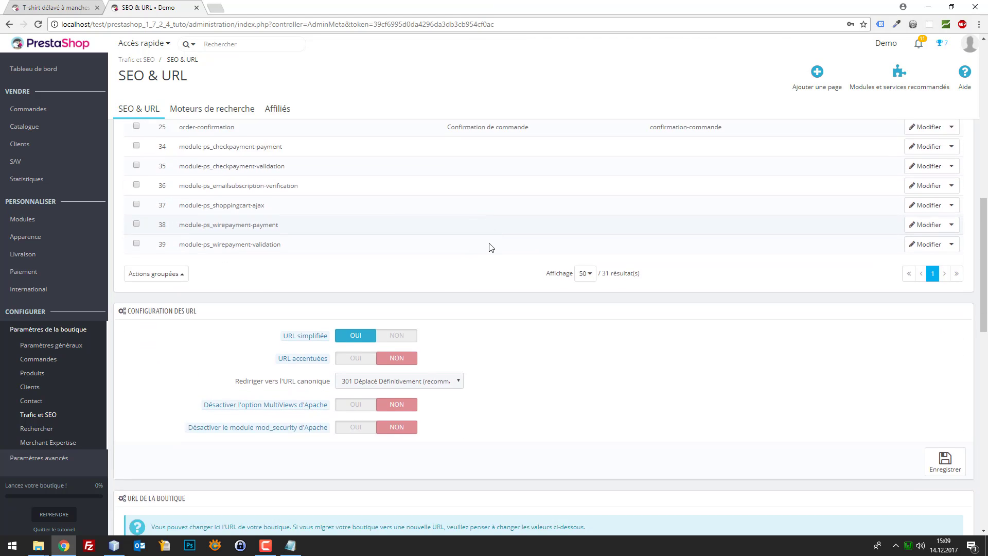
scroll(435, 263, "down", 3)
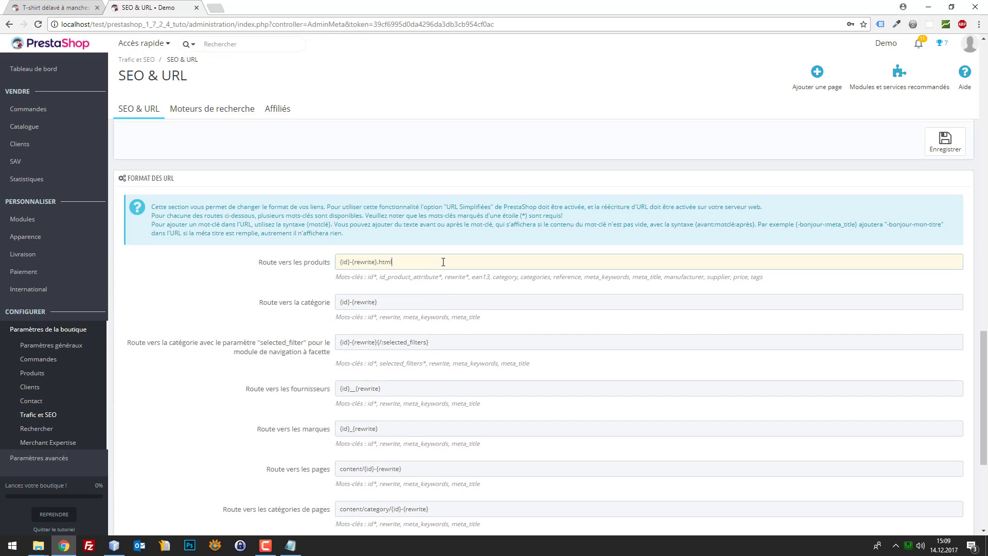
key("ctrl+a")
key("ctrl+v")
left_click(440, 269)
scroll(827, 340, "down", 5)
left_click(945, 370)
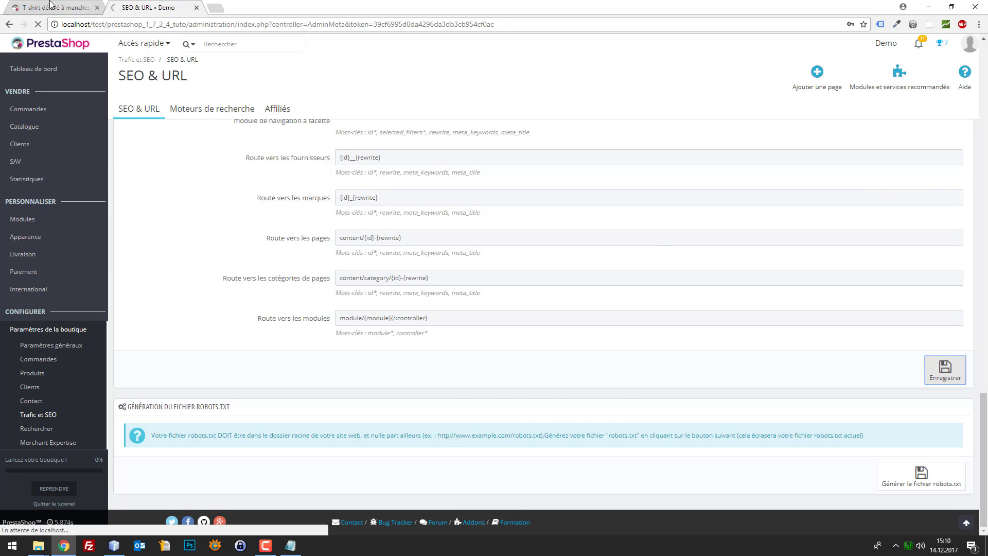
- Load the shop's home page, and review the product route and the other URL formats in the SEO & URL settings
left_click(50, 6)
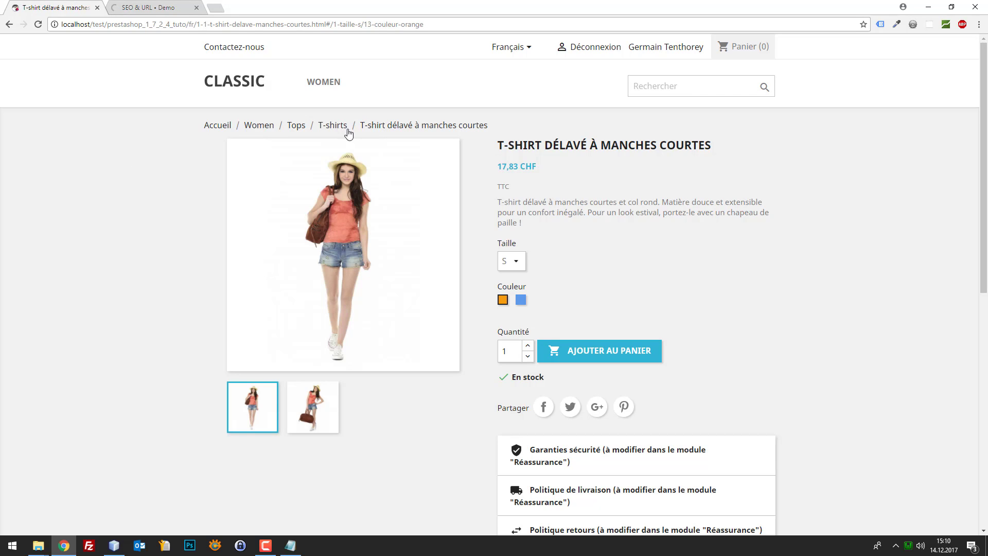
left_click(242, 84)
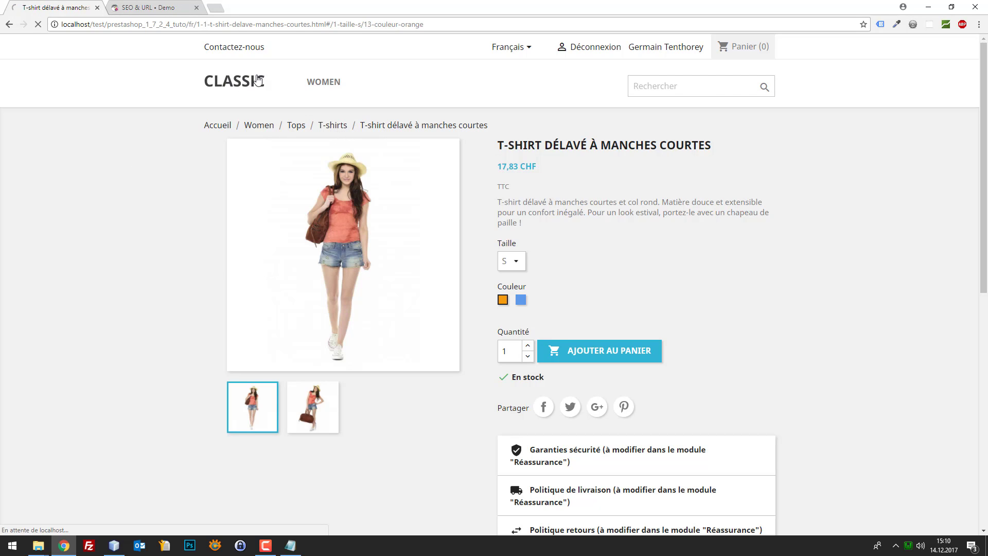
left_click(144, 6)
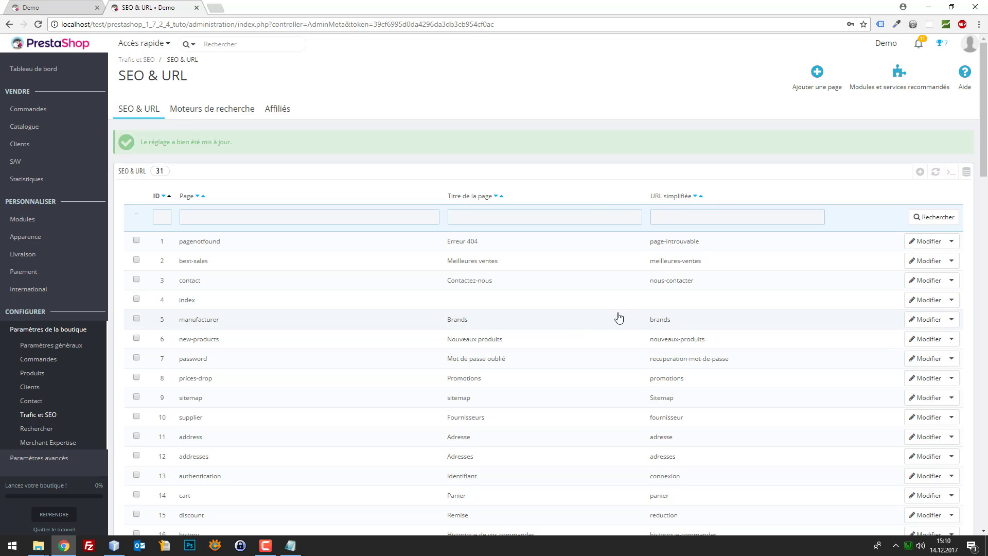
scroll(617, 317, "down", 12)
scroll(613, 354, "down", 7)
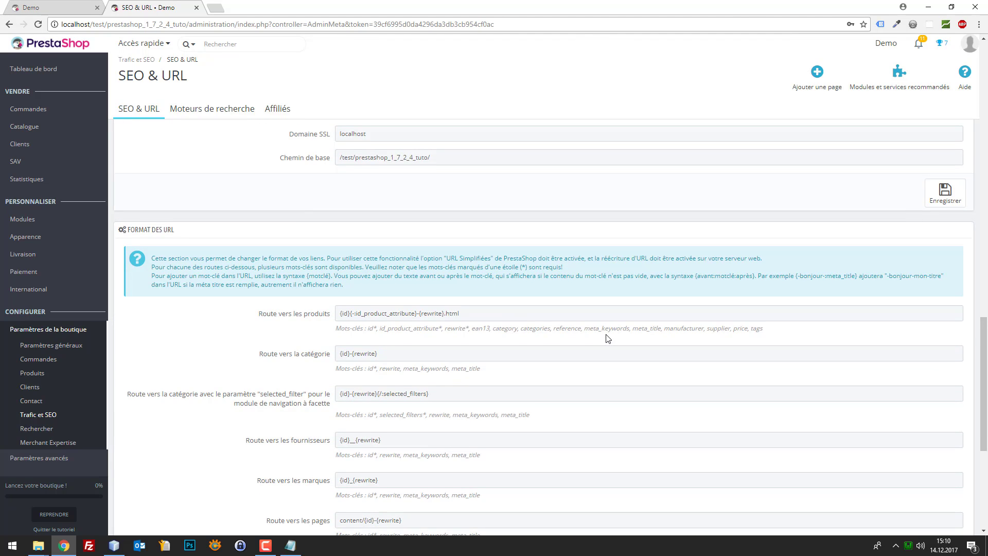
scroll(385, 297, "down", 1)
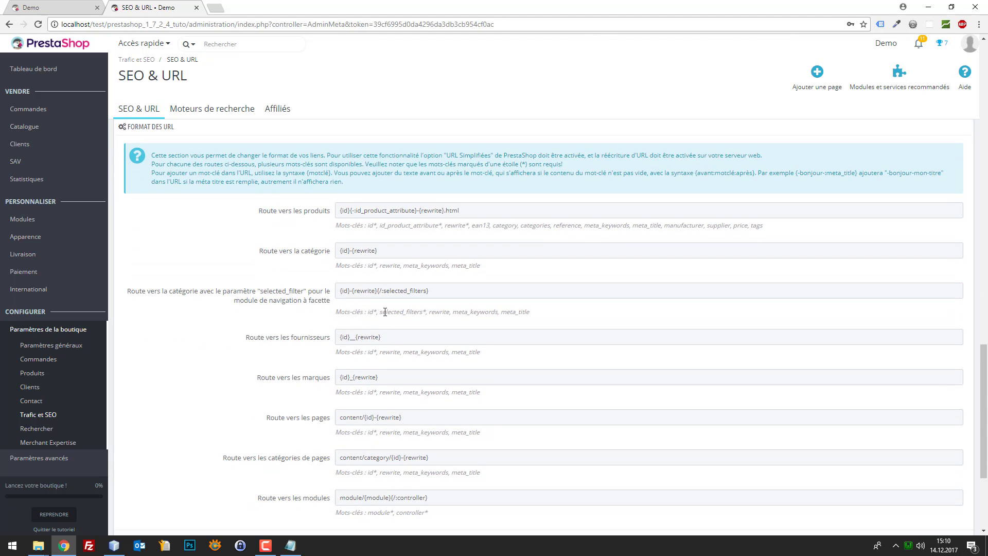
scroll(385, 312, "down", 2)
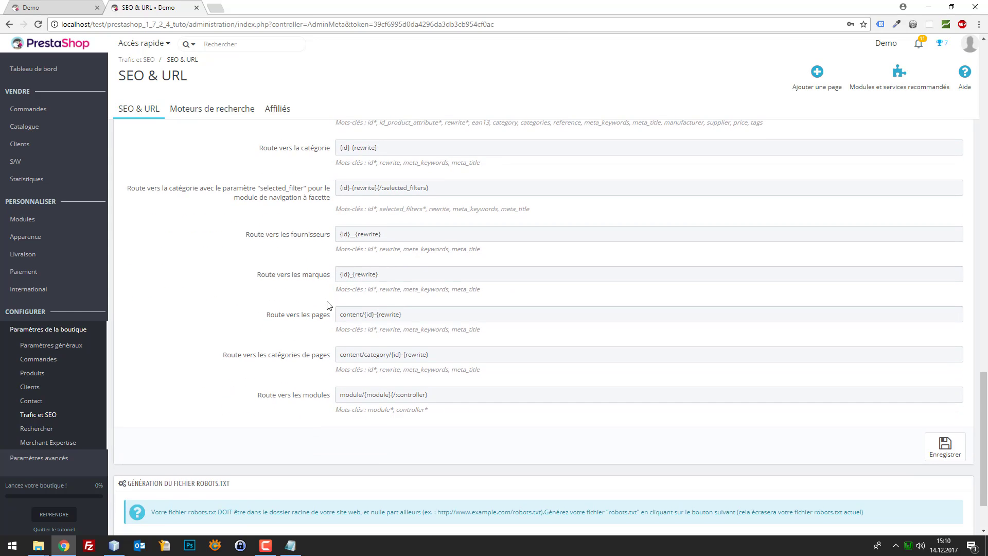
- Select "content" in the pages route, and open the shop's Livraison page to find the same word in its address
double_click(351, 314)
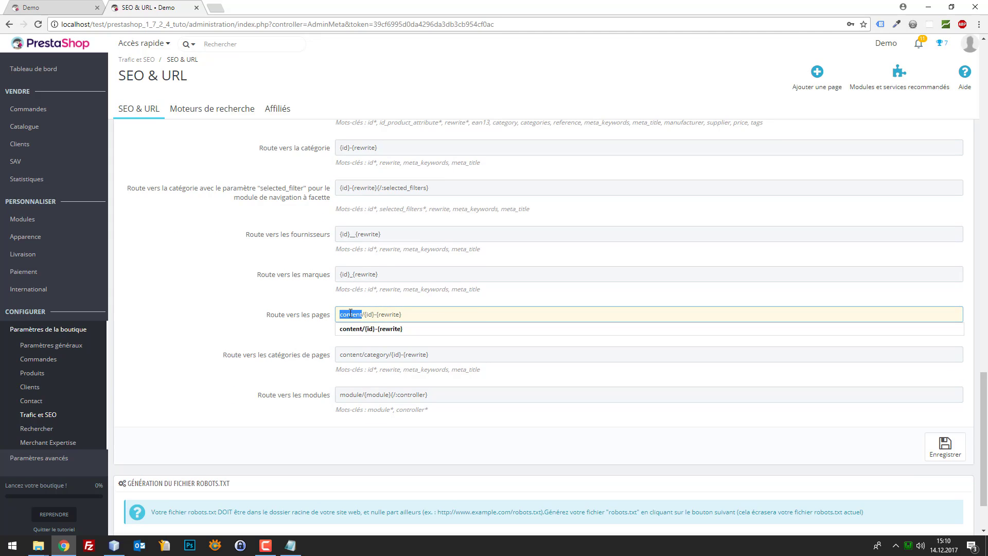
left_click(260, 297)
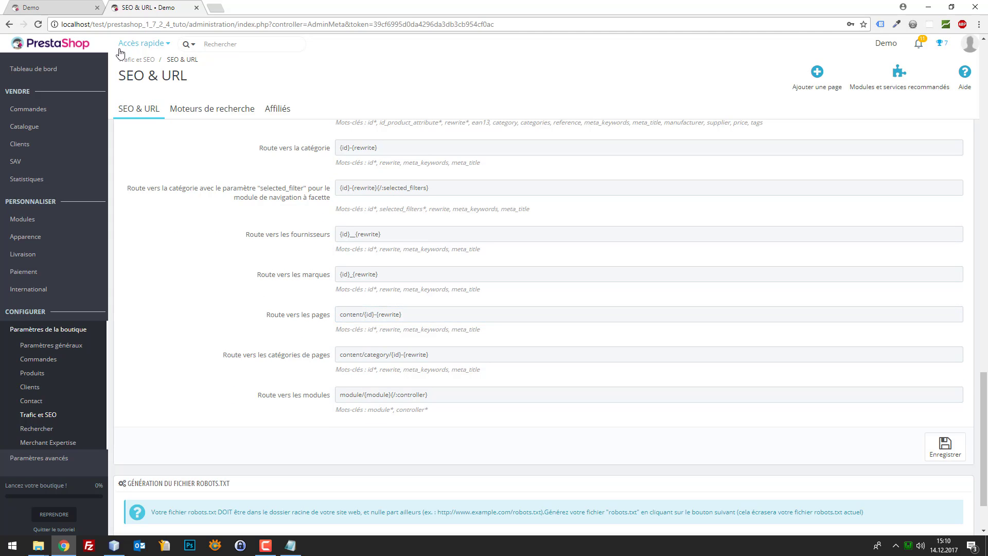
double_click(351, 314)
left_click(66, 5)
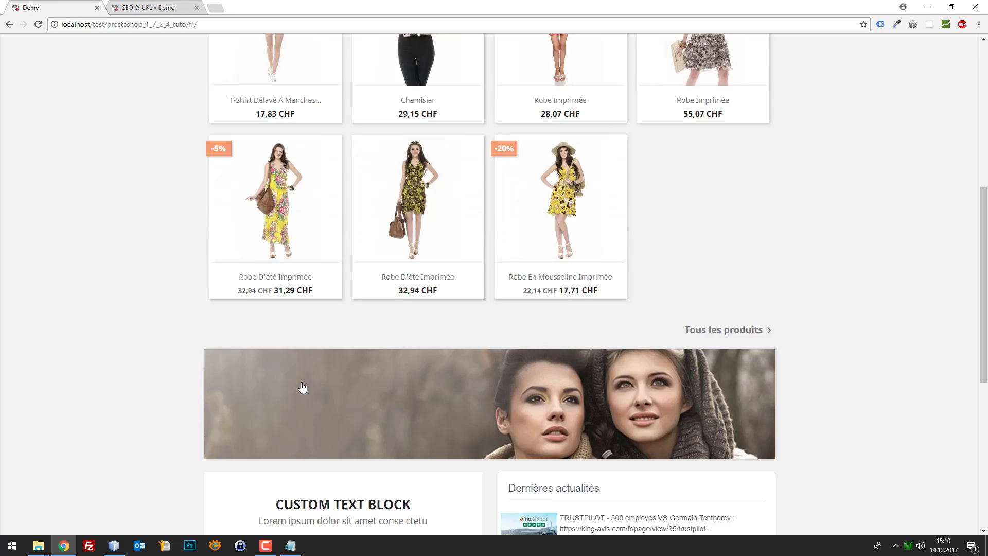
scroll(304, 388, "down", 8)
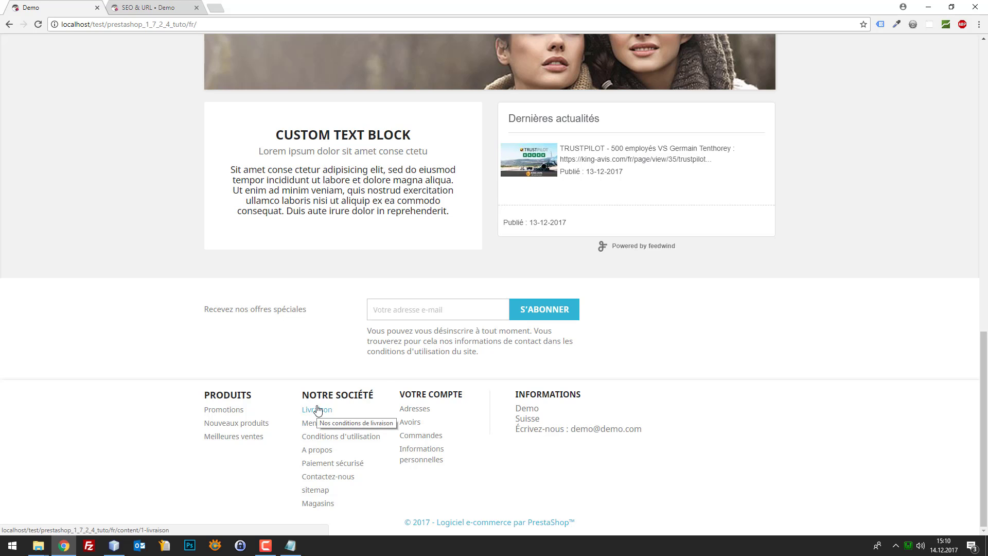
left_click(319, 409)
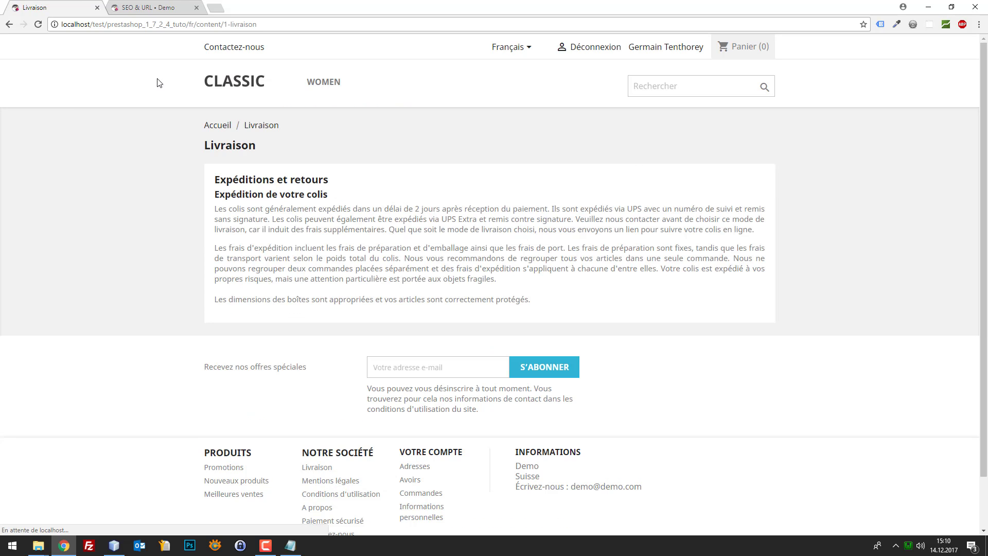
double_click(205, 24)
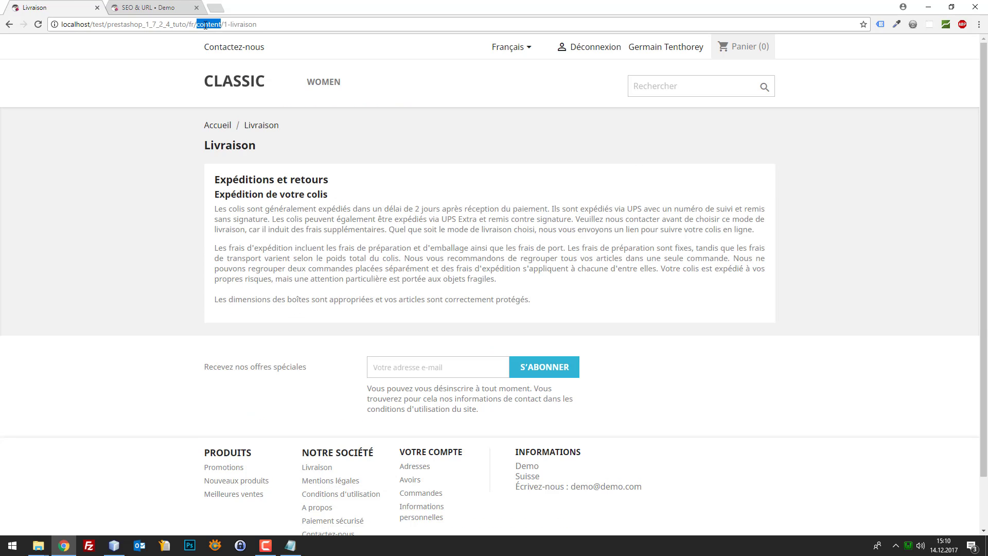
- Change the pages route to "page/{id}-{rewrite}" and save the URL format settings
left_click(158, 8)
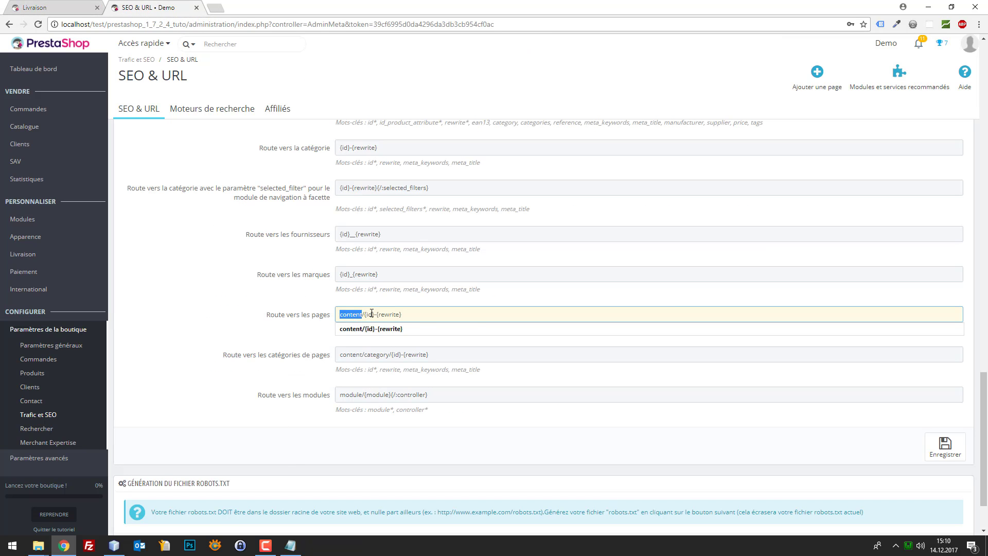
type("page")
left_click(945, 445)
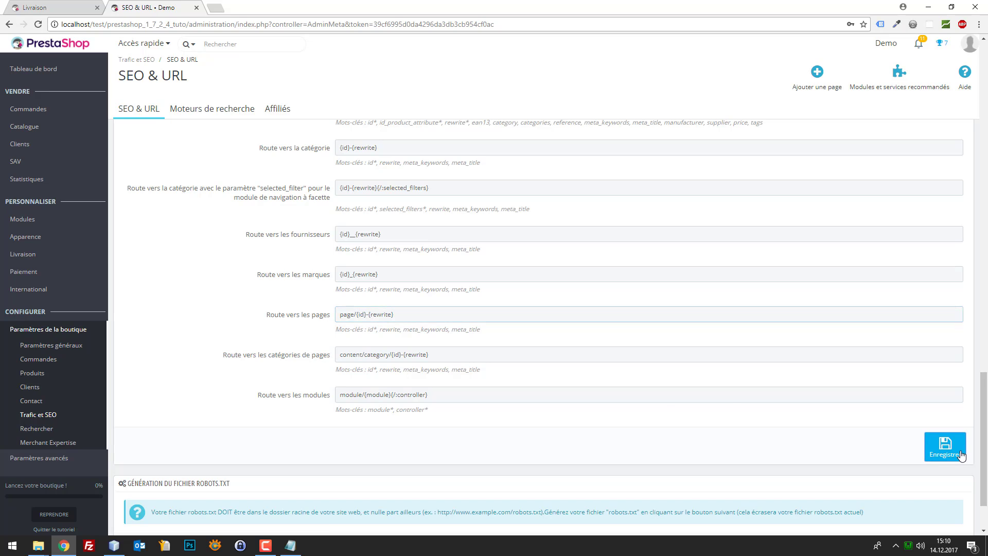
- Reload the shop's home page and open the Conditions d'utilisation page to check the prefix in its address
left_click(63, 6)
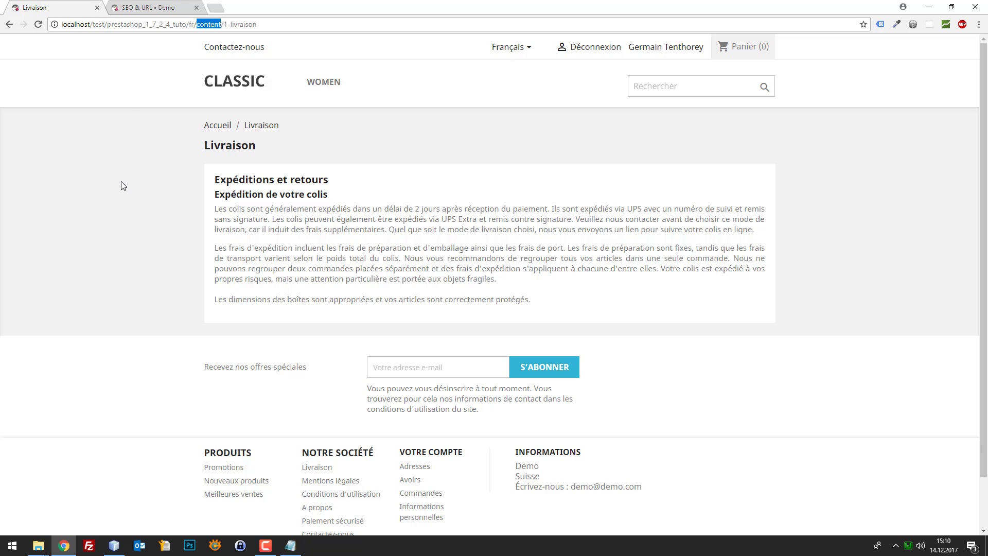
scroll(139, 206, "down", 1)
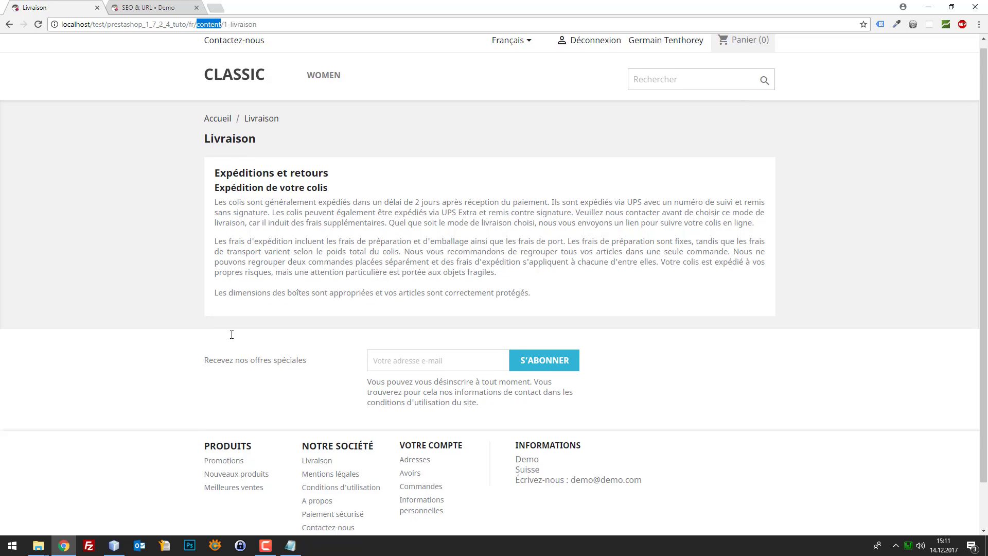
scroll(144, 216, "up", 1)
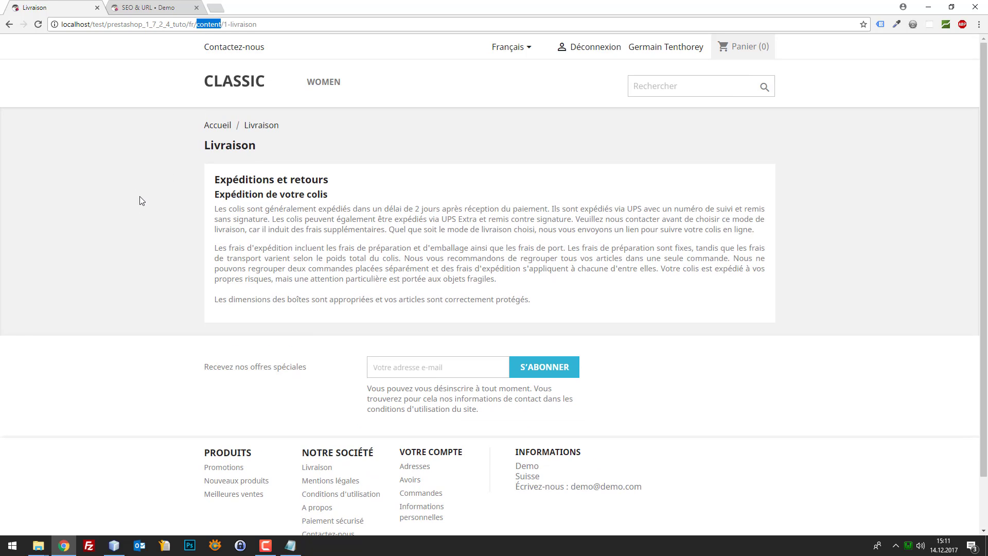
left_click(233, 86)
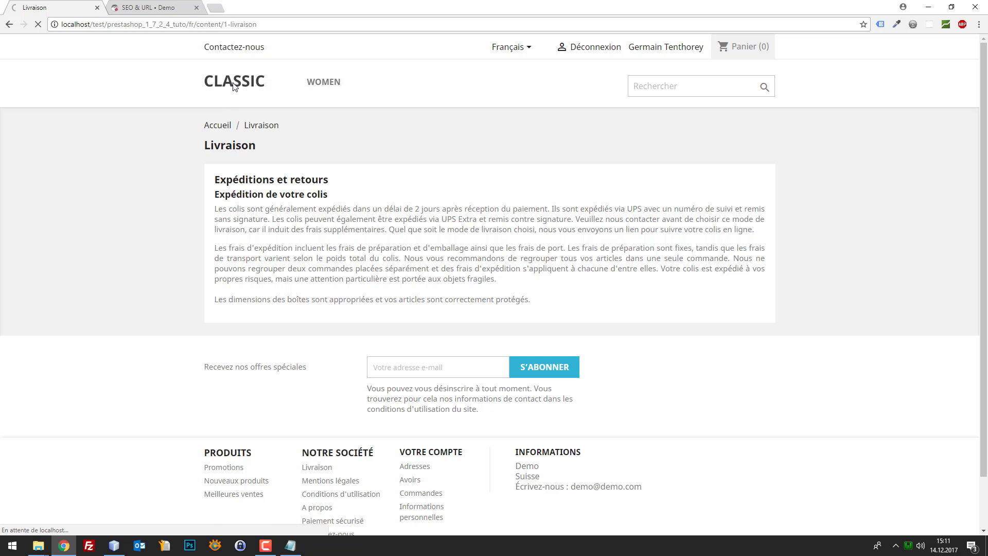
scroll(309, 338, "down", 10)
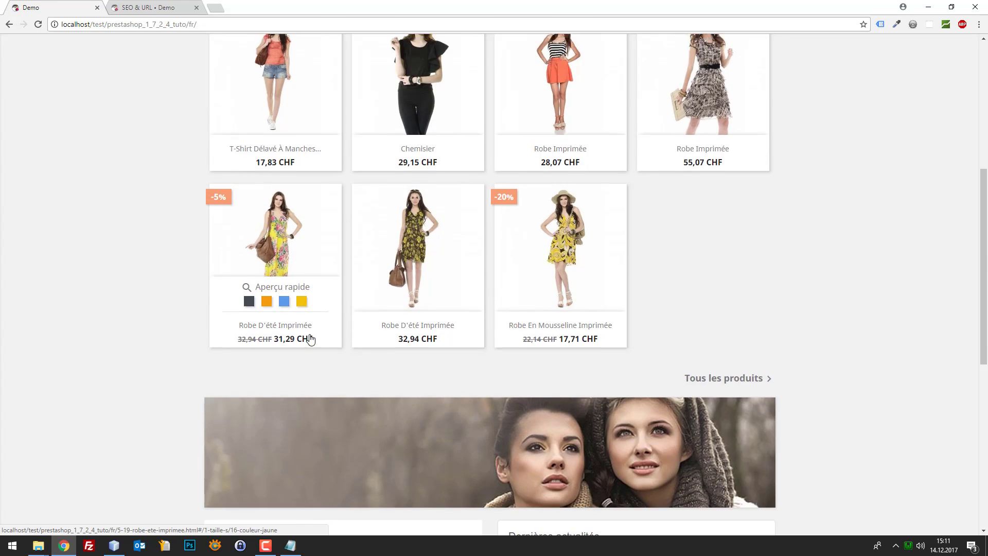
scroll(337, 408, "down", 2)
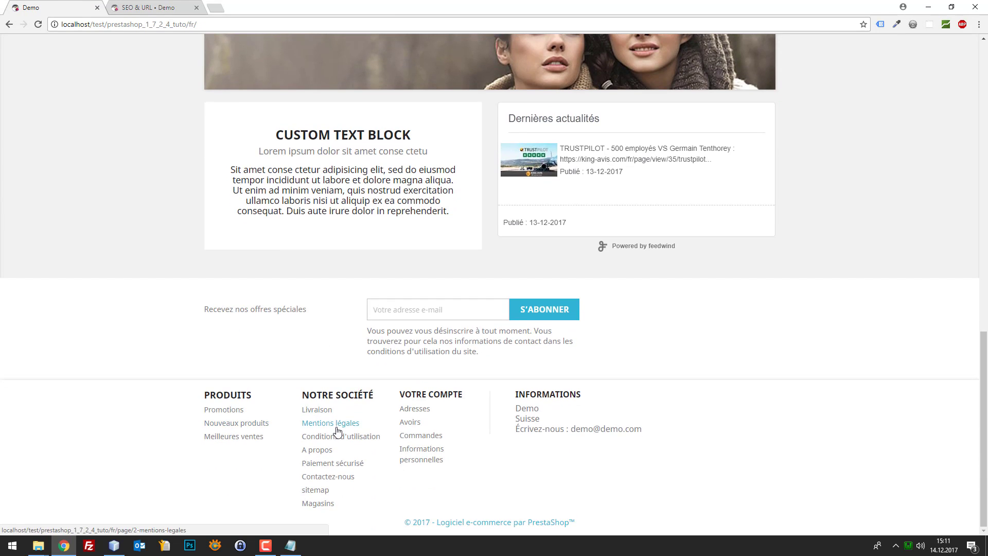
left_click(332, 443)
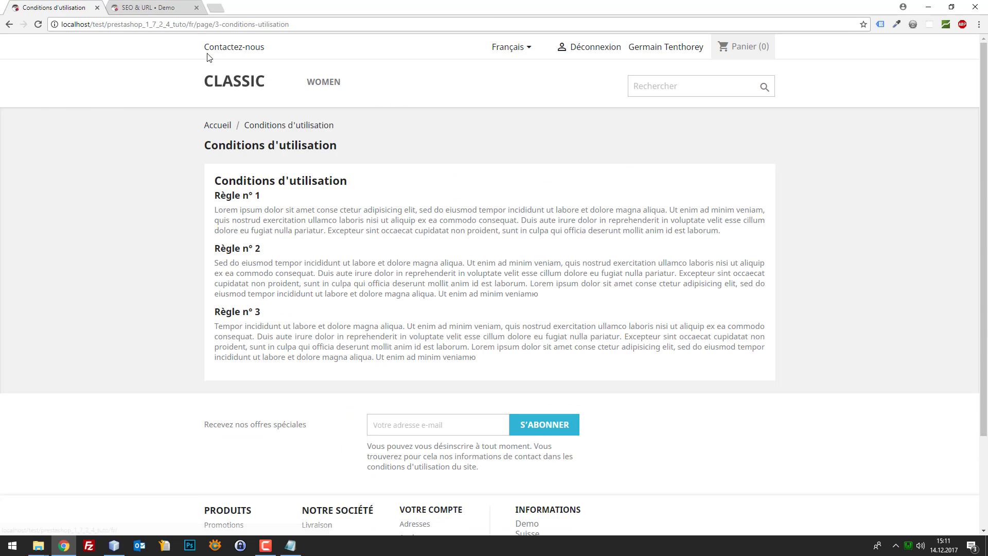
double_click(205, 24)
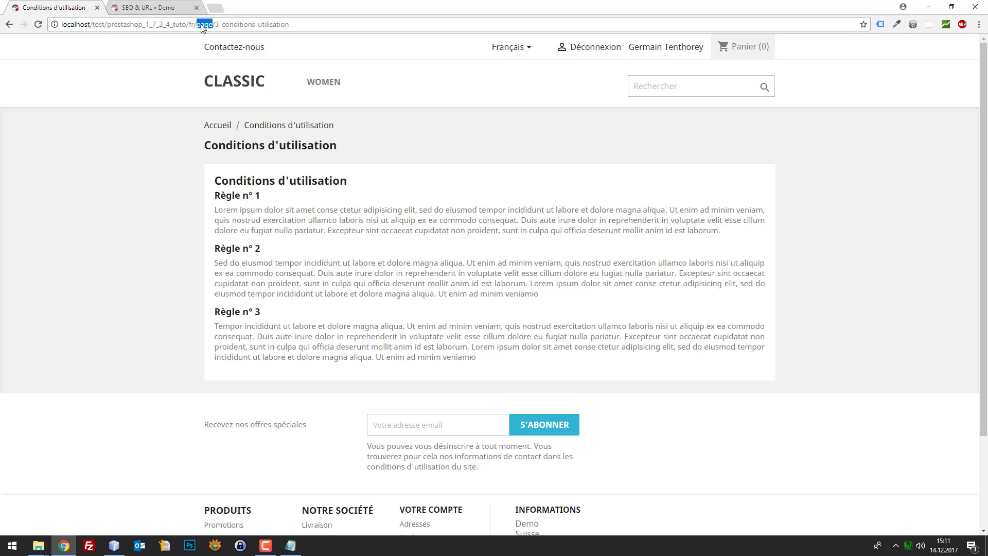
- Change the page categories route to "page/category/{id}-{rewrite}" in the SEO & URL settings and save the URL formats
left_click(145, 8)
scroll(368, 360, "down", 15)
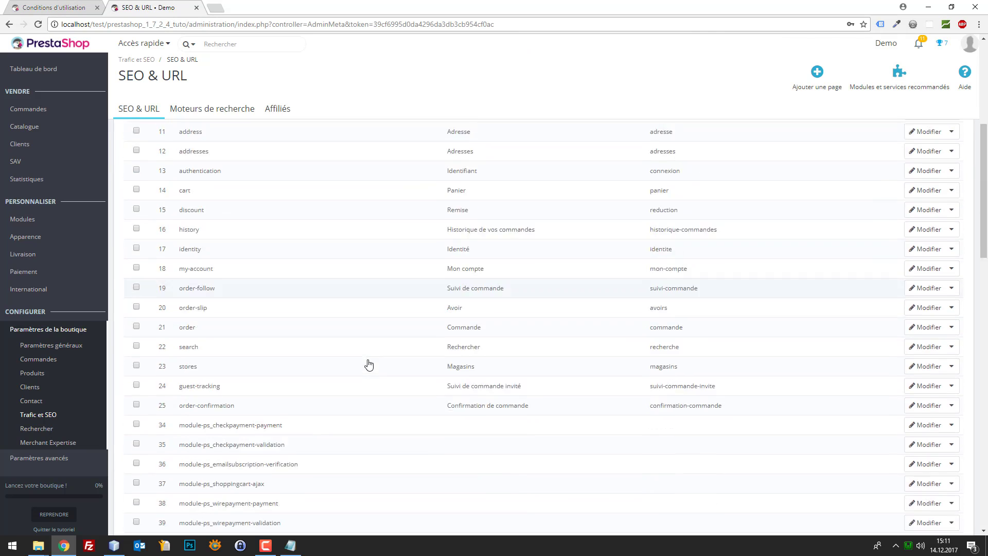
scroll(380, 358, "down", 15)
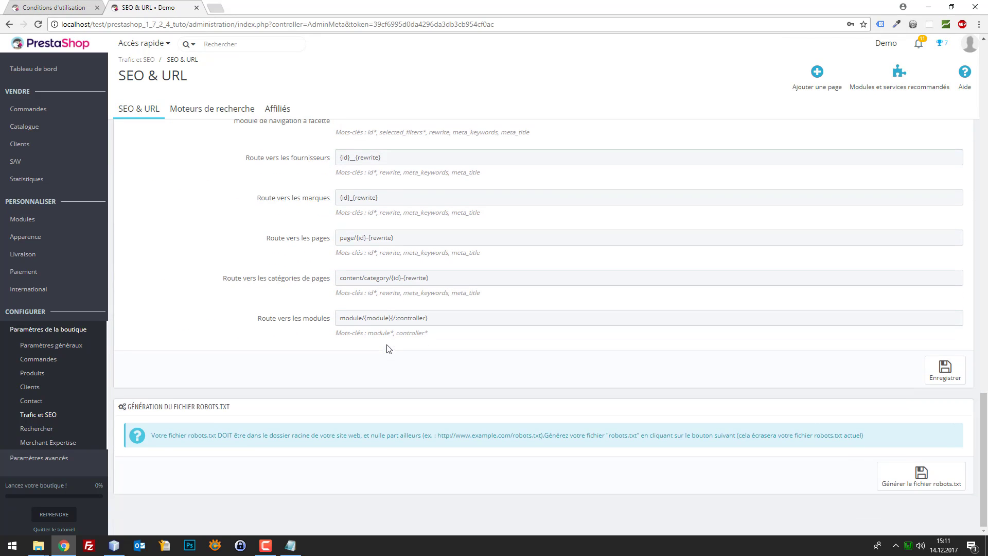
double_click(376, 279)
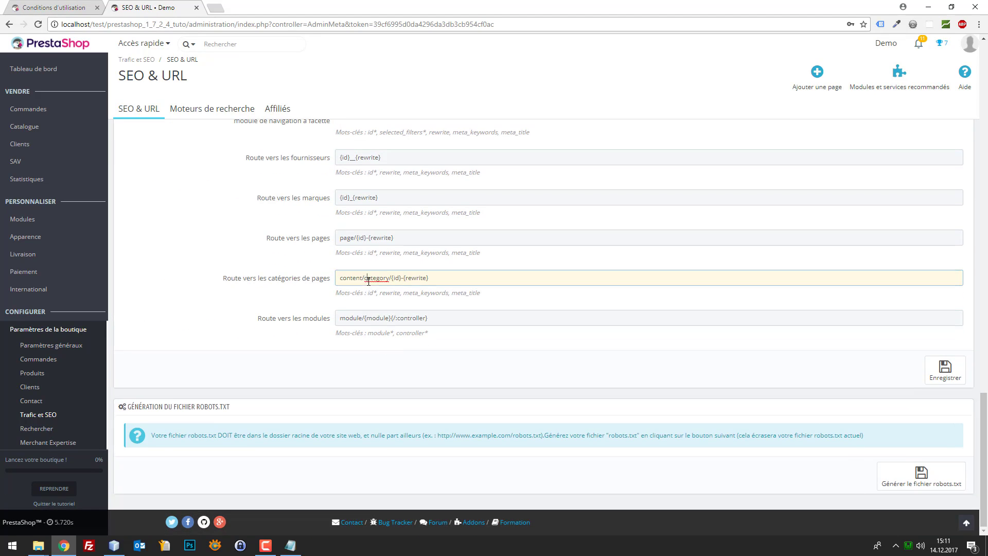
left_click(288, 310)
double_click(348, 237)
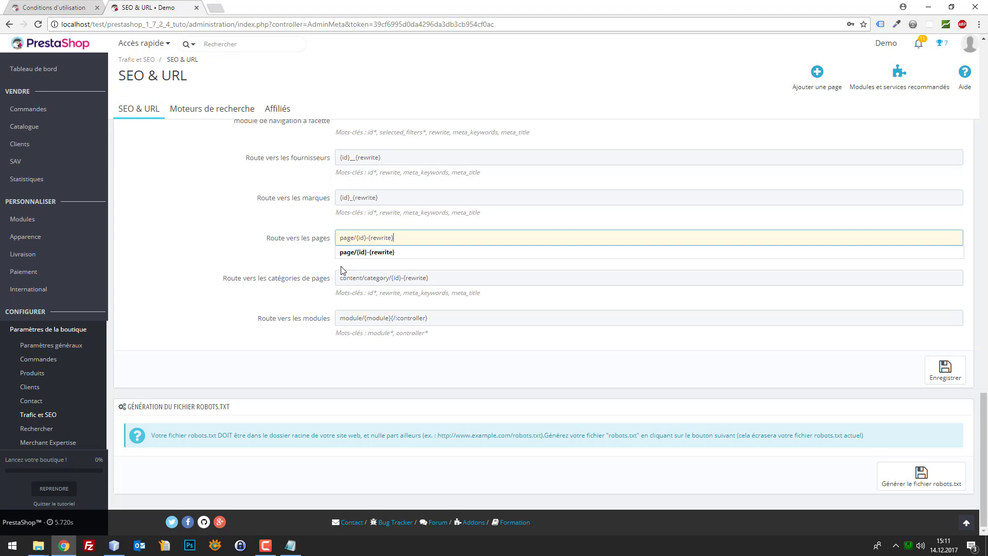
double_click(350, 278)
type("{id}{-:id_product_attribute}-{rewrite}.html")
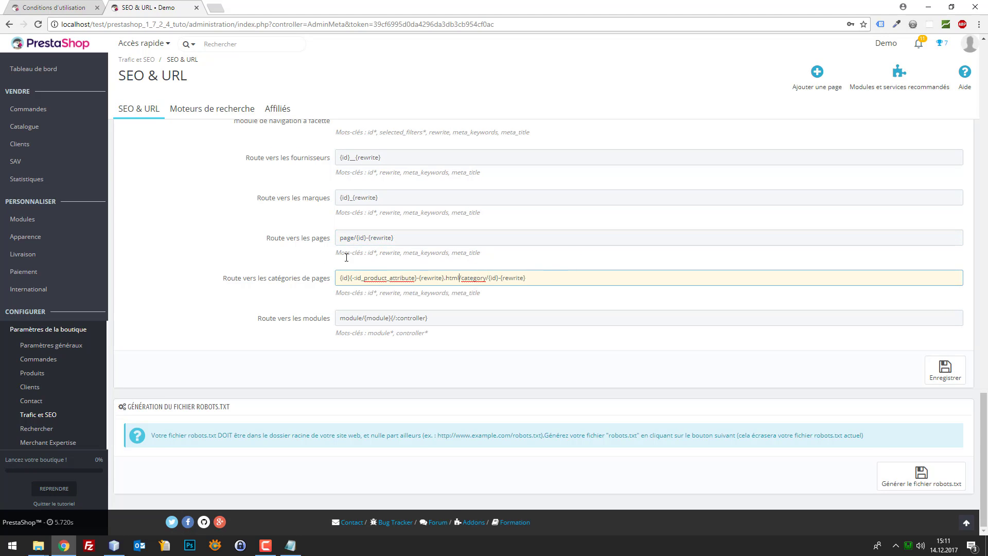
key("ctrl+z")
type("page")
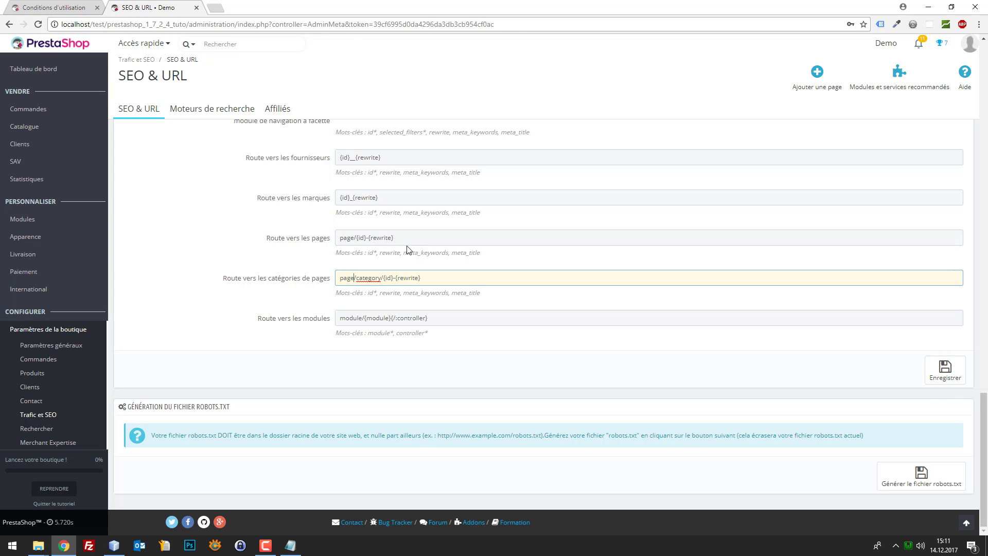
left_click(944, 378)
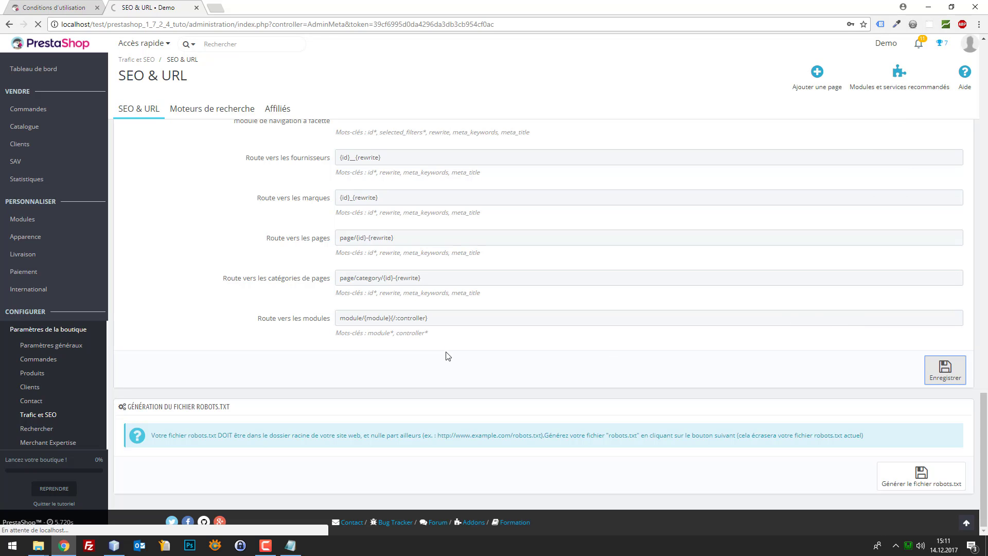
- Review the modules route in the URL formats and generate the robots.txt file
scroll(521, 287, "down", 20)
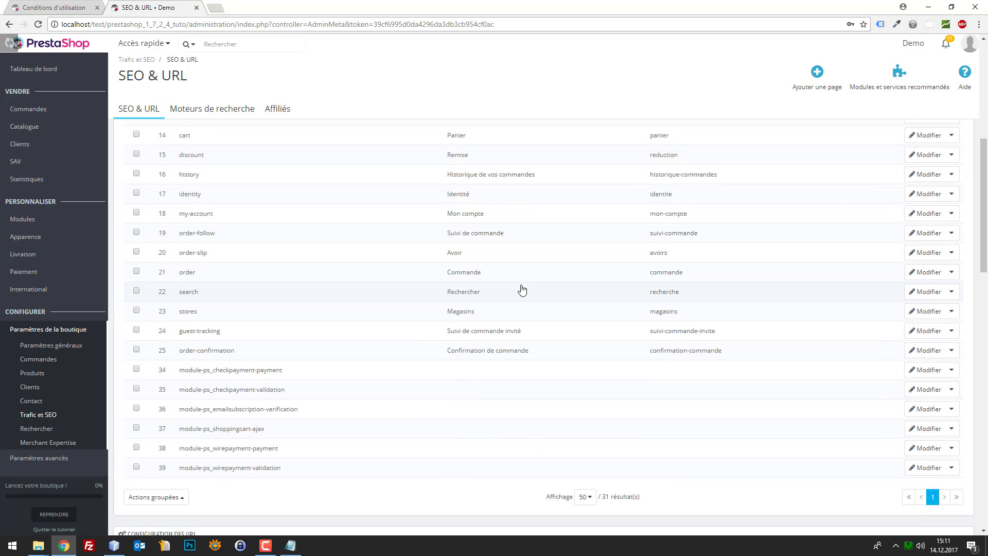
scroll(512, 337, "down", 5)
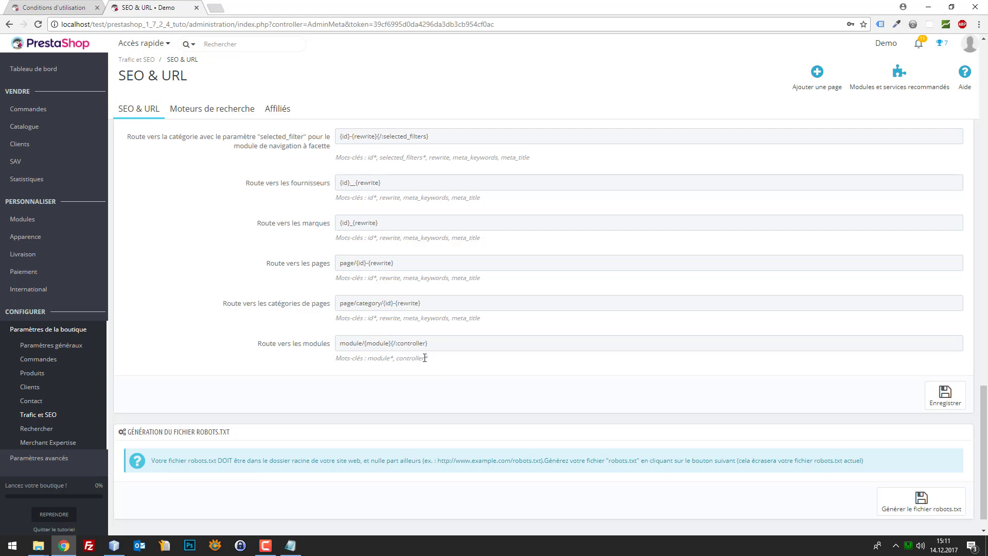
left_click(358, 344)
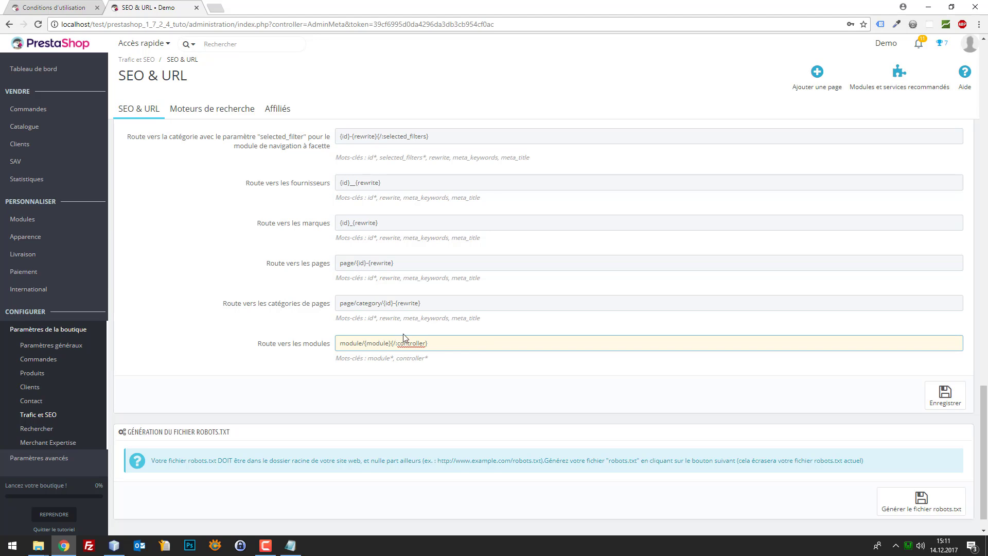
scroll(403, 335, "down", 1)
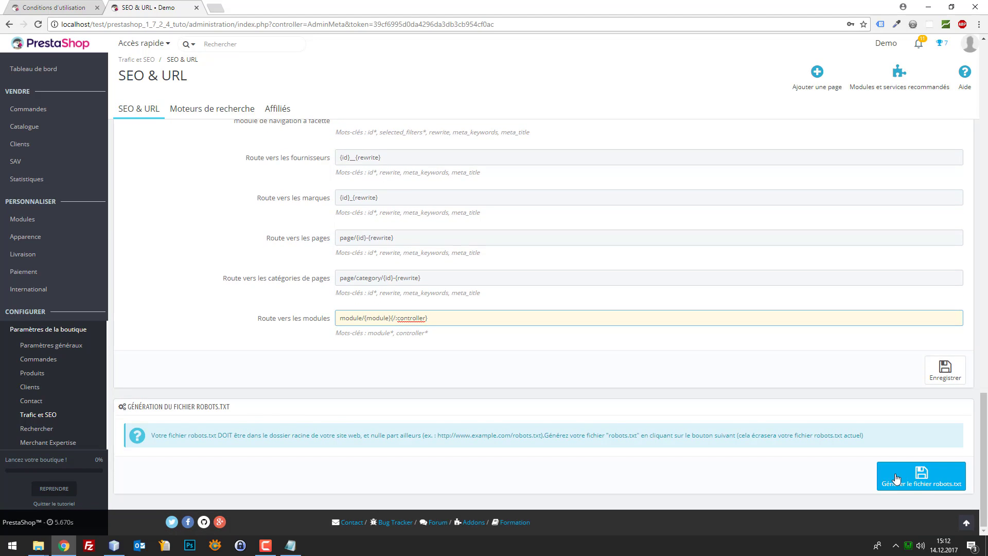
left_click(918, 480)
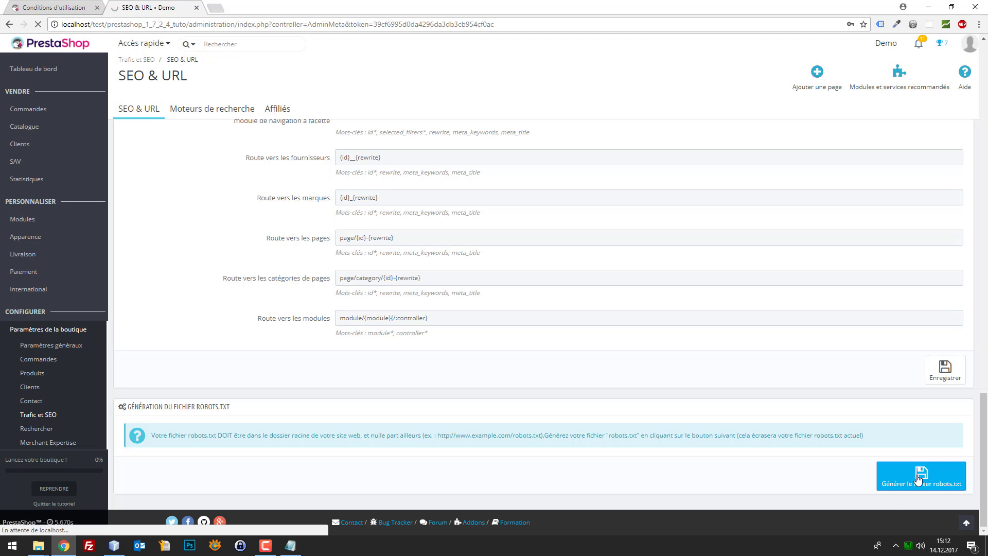
scroll(797, 403, "down", 8)
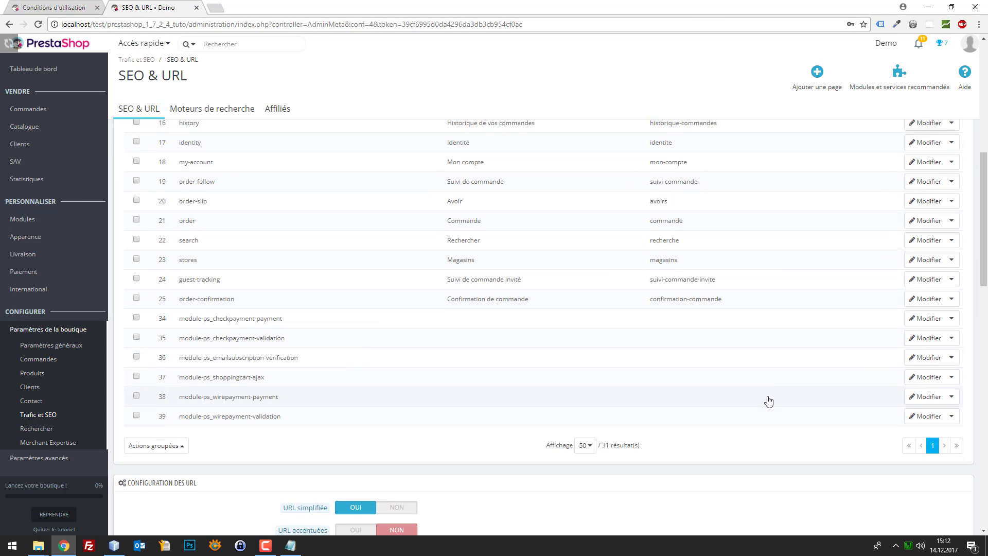
scroll(768, 401, "down", 15)
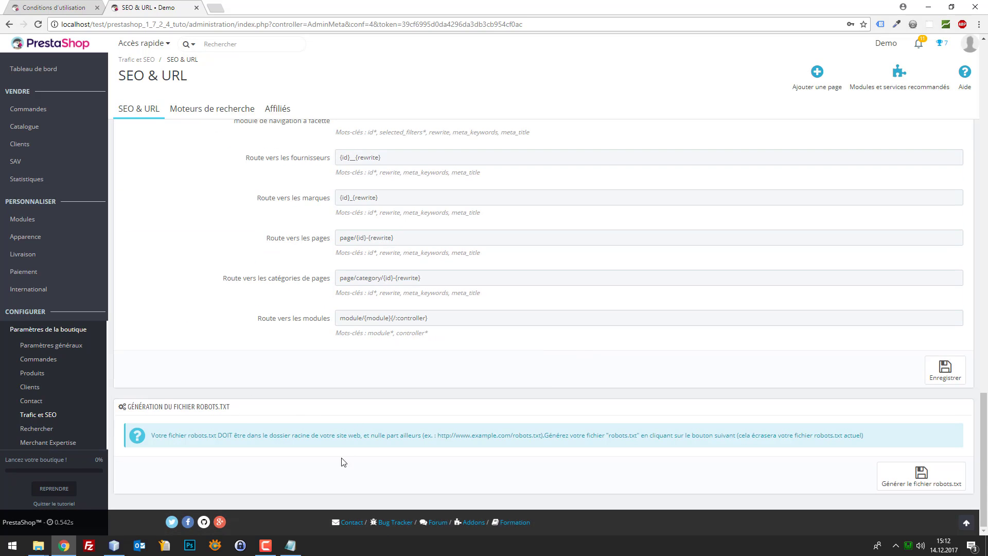
- Open robots.txt from the prestashop_1_7_2_4_tuto folder in Notepad, highlight its text, and close the file
mouse_move(38, 546)
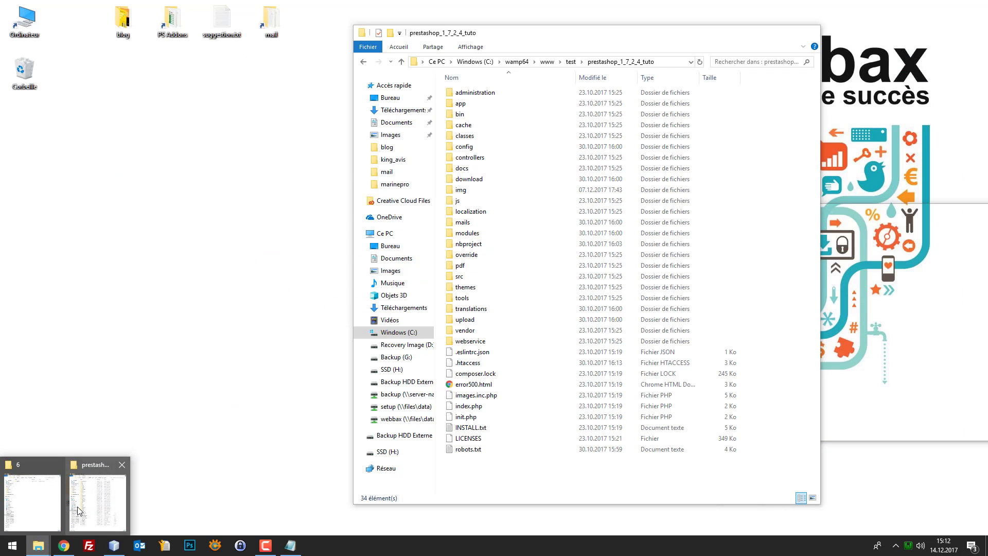
left_click(98, 502)
left_click(467, 451)
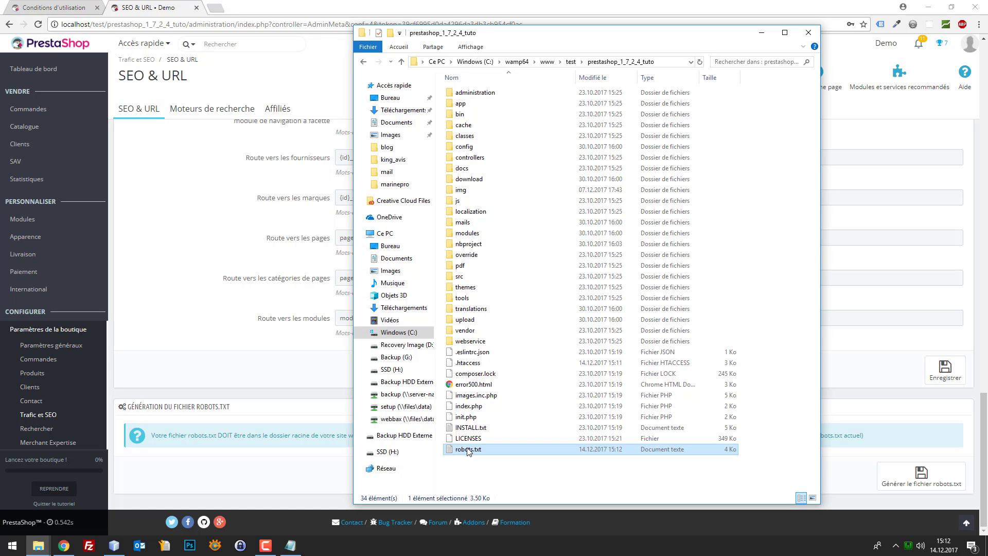
double_click(468, 451)
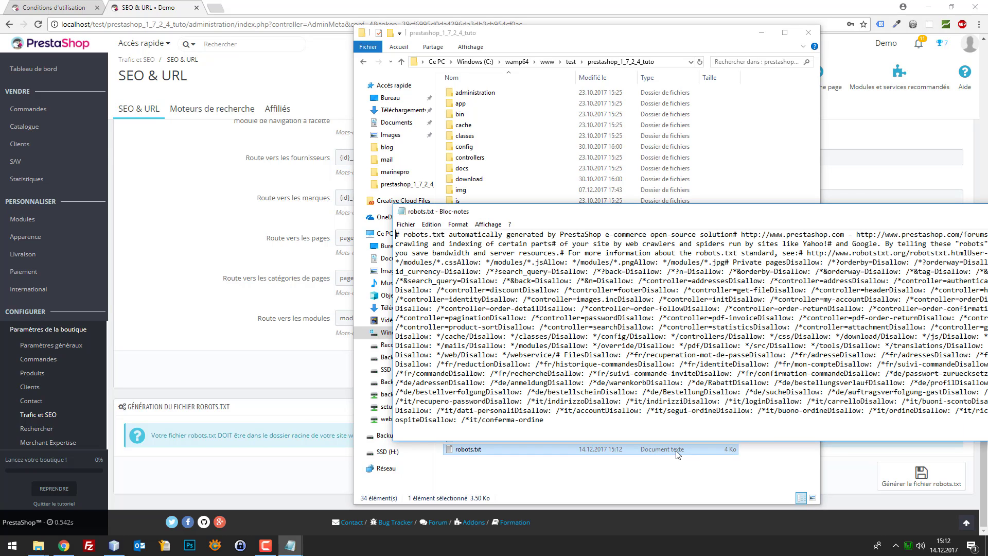
left_click_drag(583, 435, 359, 247)
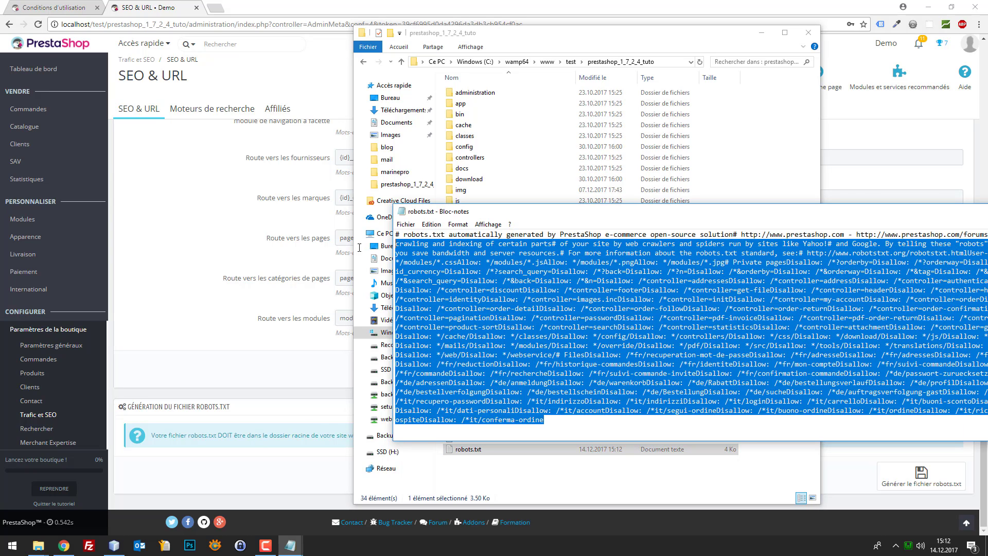
key("alt+F4")
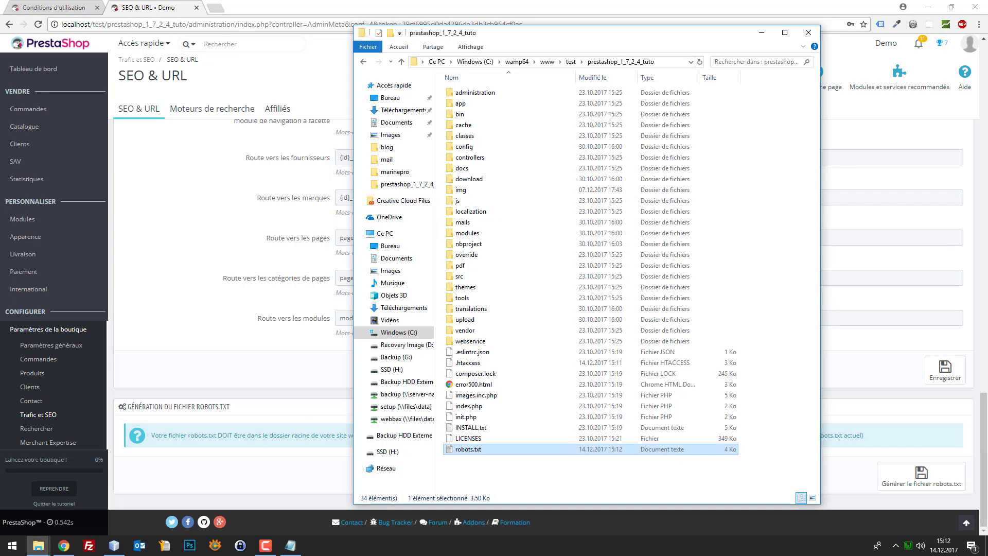
- Open robots.txt in Notepad++ to examine its Disallow rules, close the editor, and return to the SEO & URL page in the browser
right_click(466, 456)
left_click(516, 218)
scroll(516, 218, "down", 15)
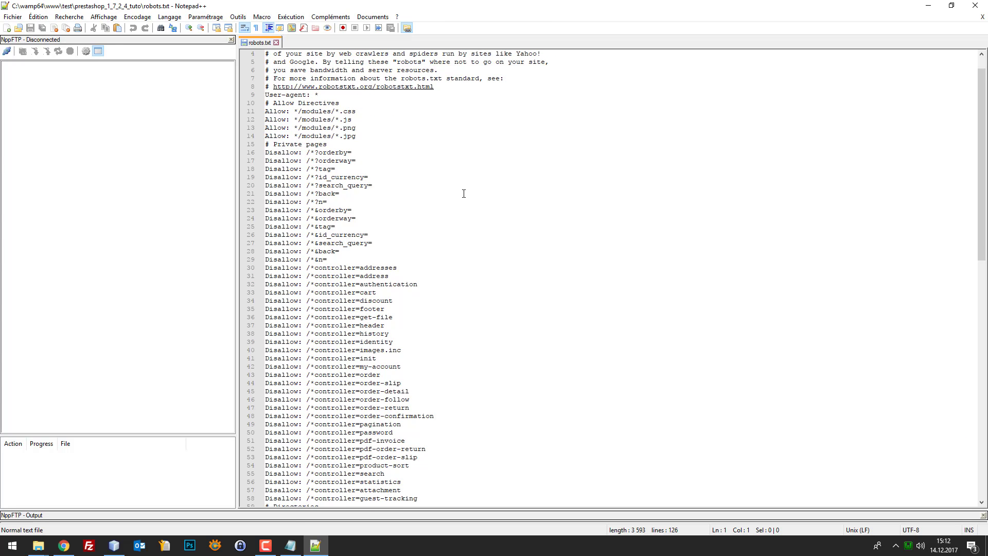
scroll(461, 185, "up", 5)
scroll(454, 212, "up", 9)
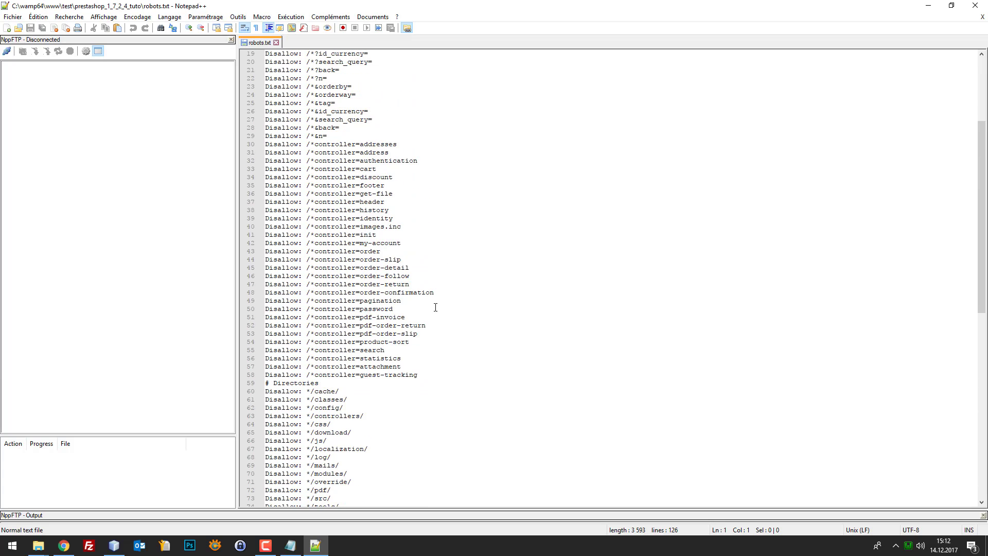
left_click_drag(333, 209, 452, 390)
left_click(463, 328)
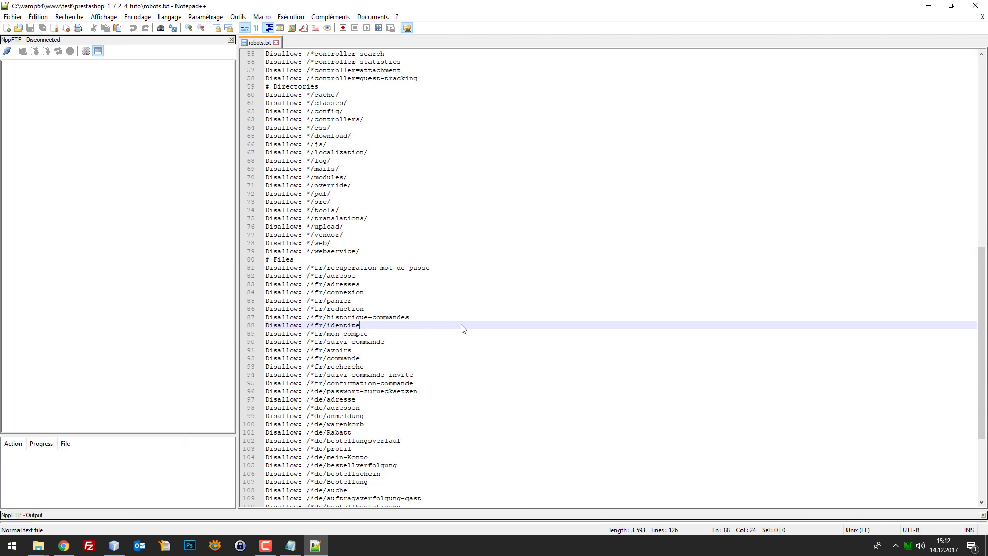
key("ctrl+w")
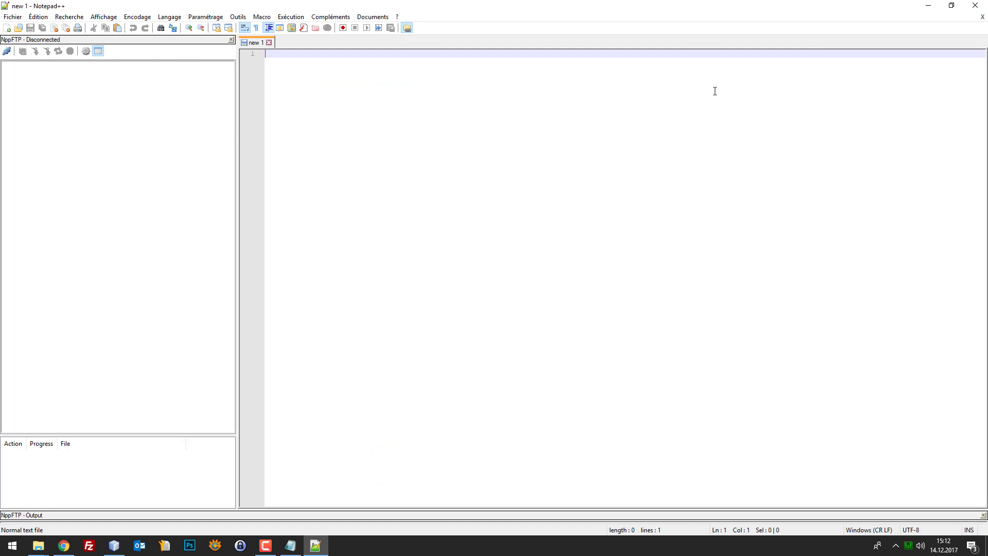
left_click(975, 5)
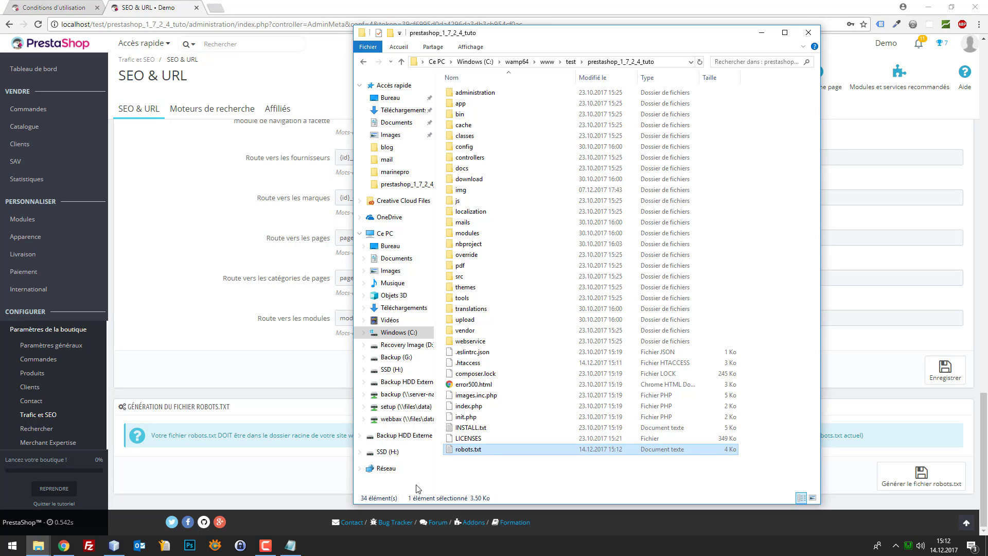
left_click(253, 375)
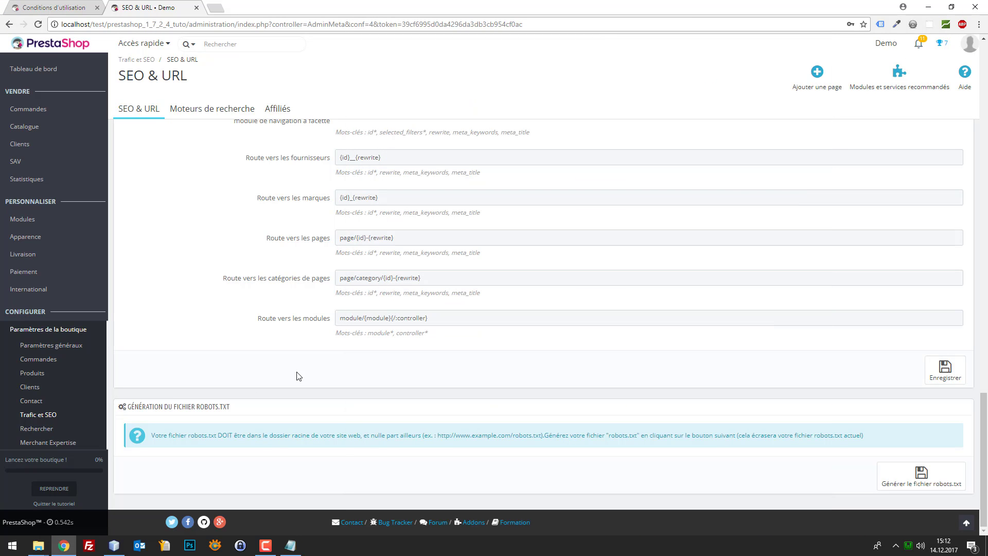
- Open the catalogue's Produits page in a separate browser tab placed before the SEO & URL tab
mouse_move(51, 126)
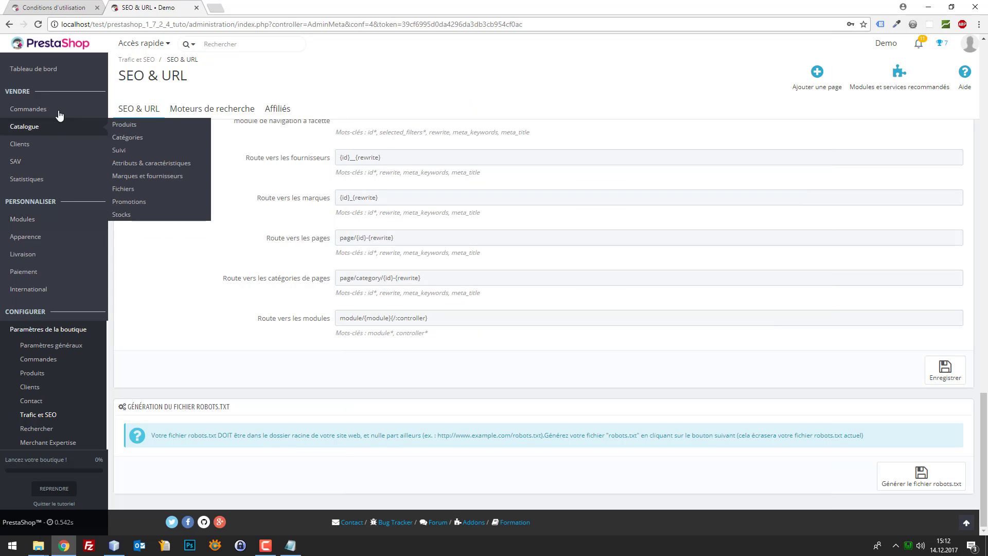
right_click(131, 125)
left_click(177, 133)
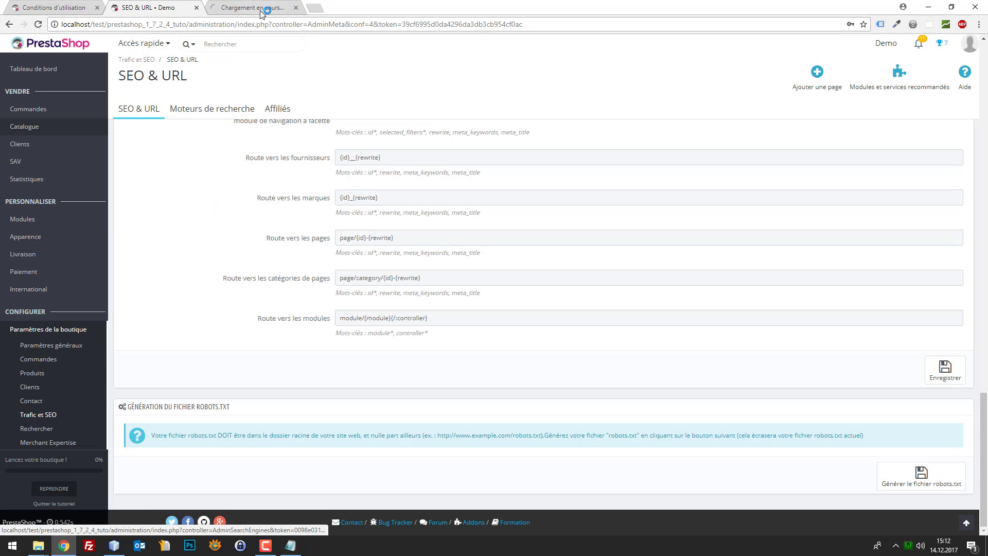
left_click_drag(264, 8, 150, 6)
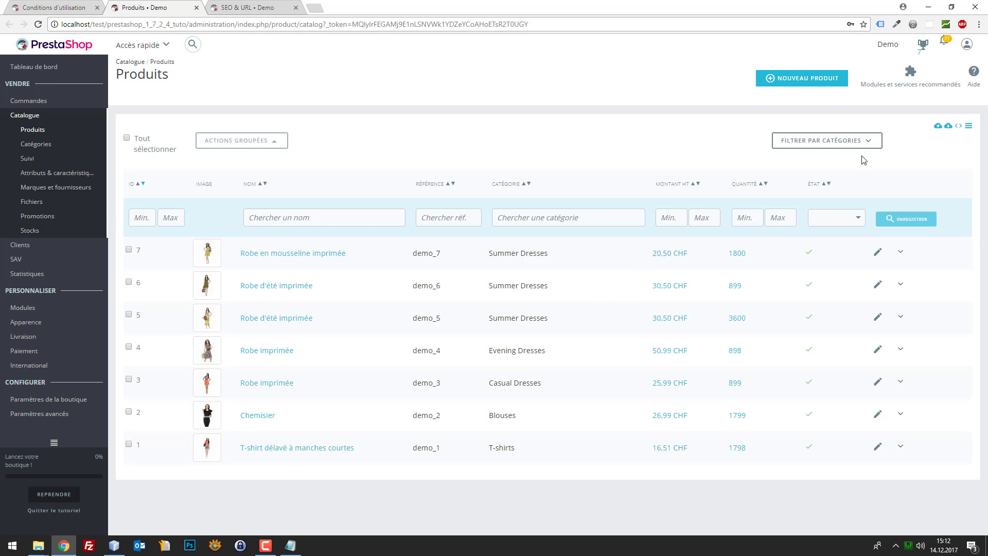
- Start a new product and name it "Chapeau de paille"
left_click(777, 73)
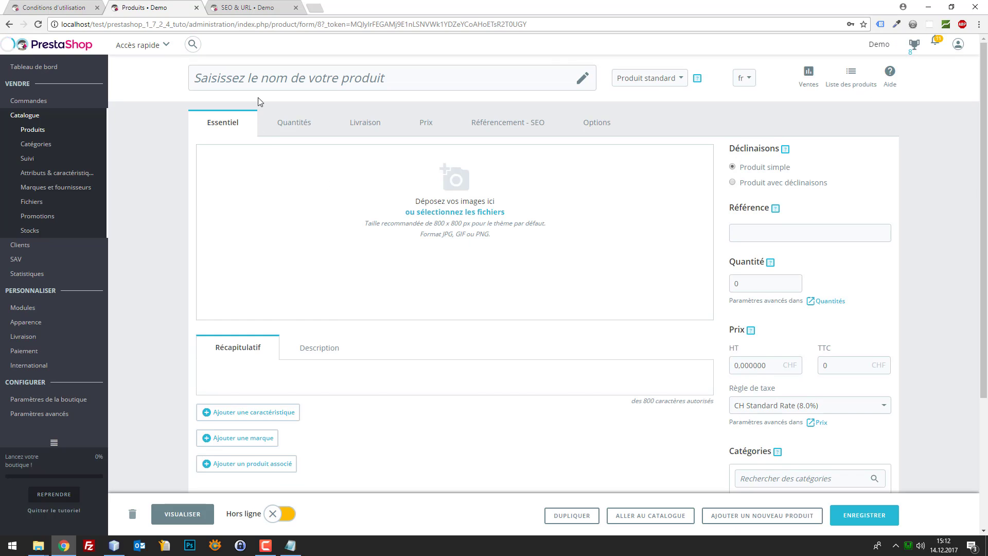
left_click(260, 86)
type("Chapeau de pa")
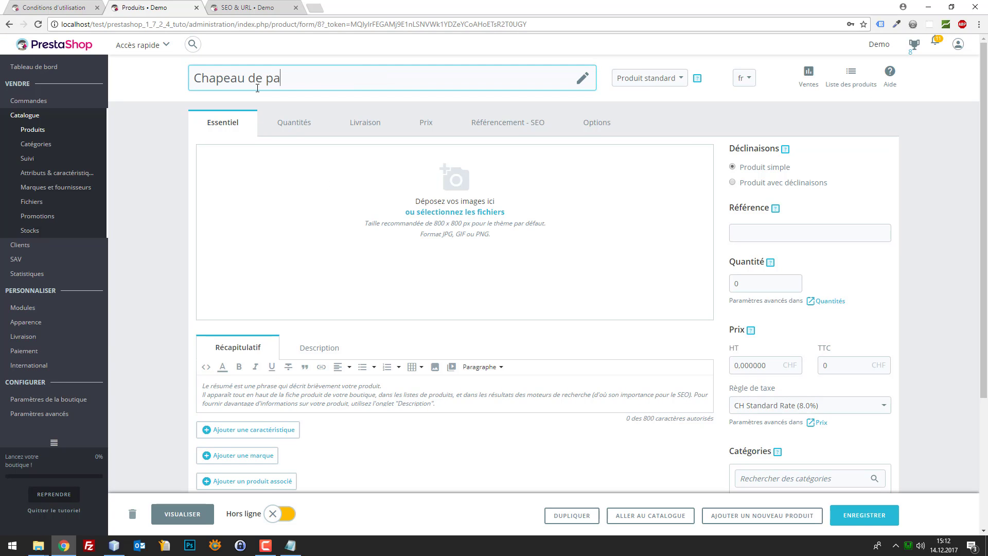
key("ctrl+a")
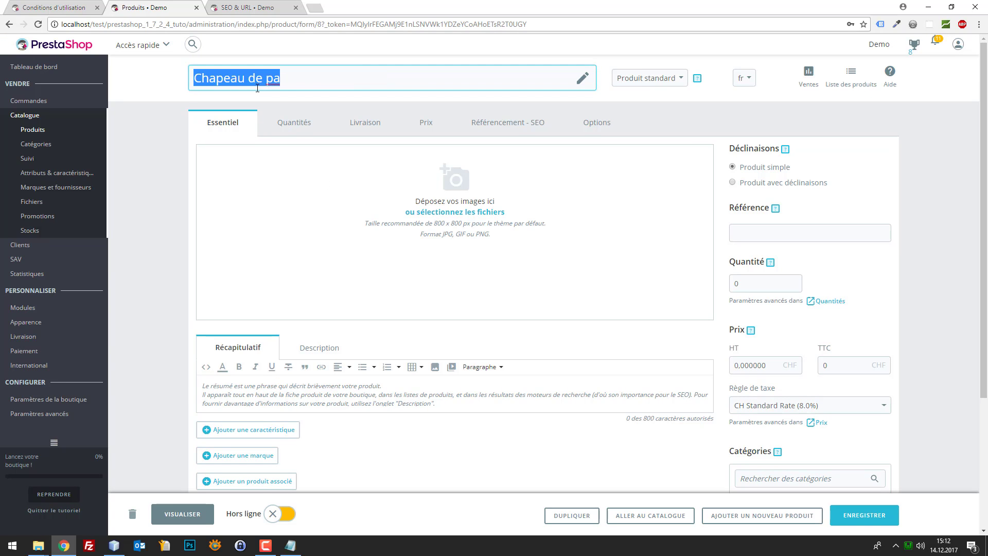
key("End")
type("ille")
key("Tab")
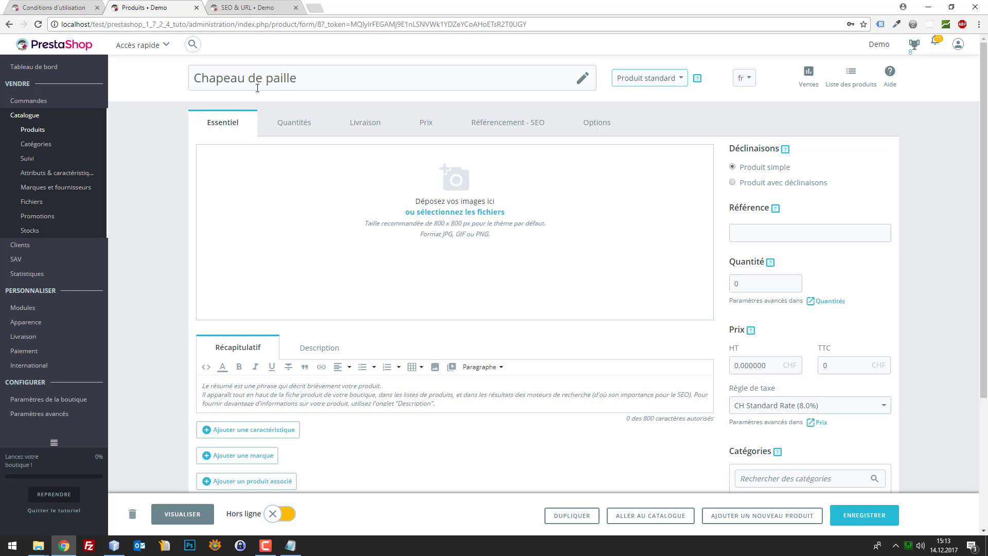
- Save the product and select its simplified URL in the Référencement - SEO settings
left_click(858, 520)
left_click(501, 124)
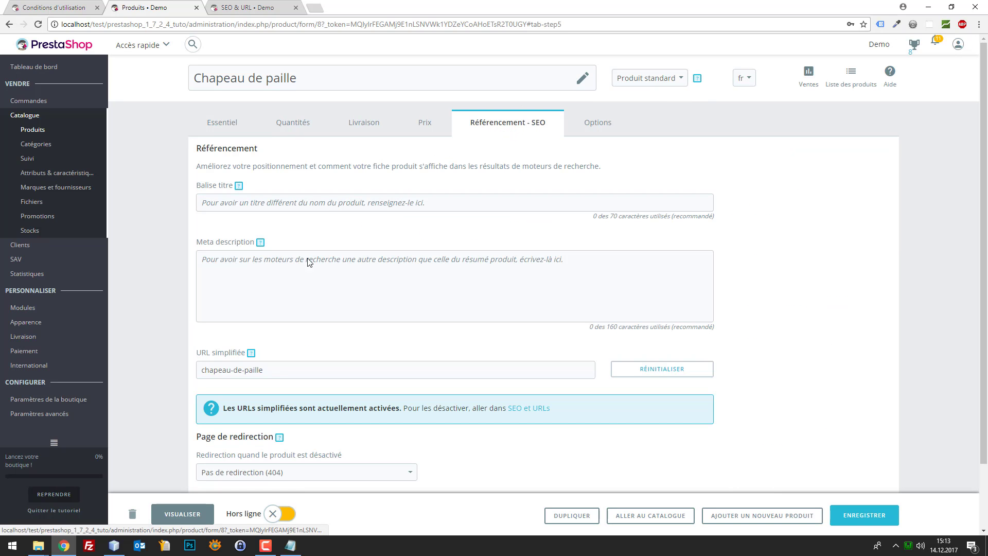
left_click_drag(274, 373, 153, 380)
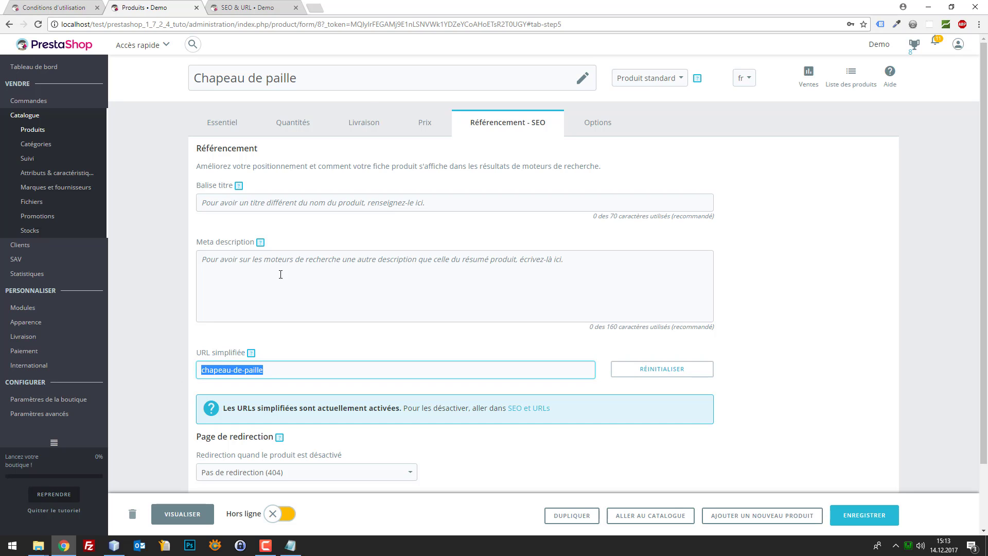
- Rename the product "Chapeau en cuir avec paille" in the Essentiel settings and save it
left_click(227, 120)
left_click_drag(304, 82, 101, 71)
left_click_drag(256, 78, 336, 68)
key("BackSpace")
key("BackSpace")
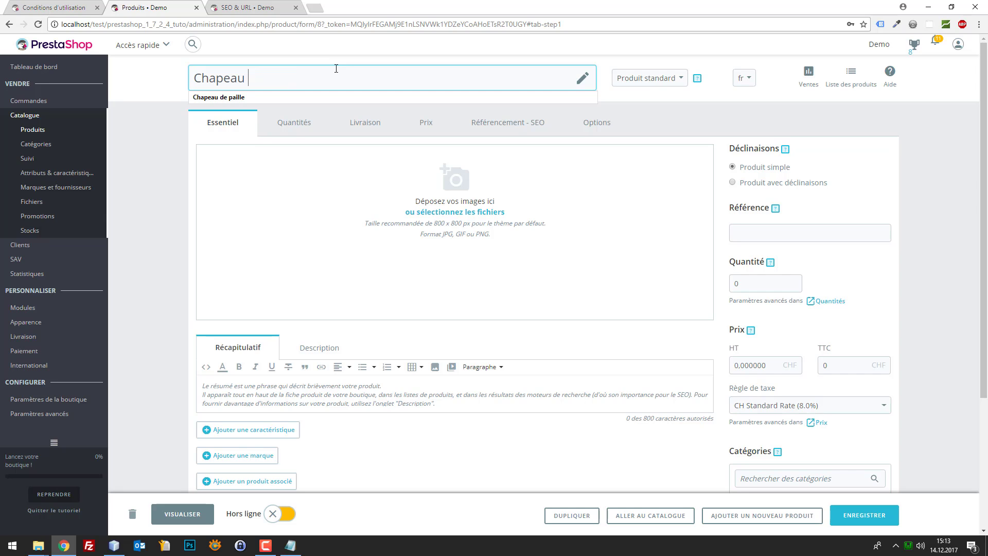
type("en couire")
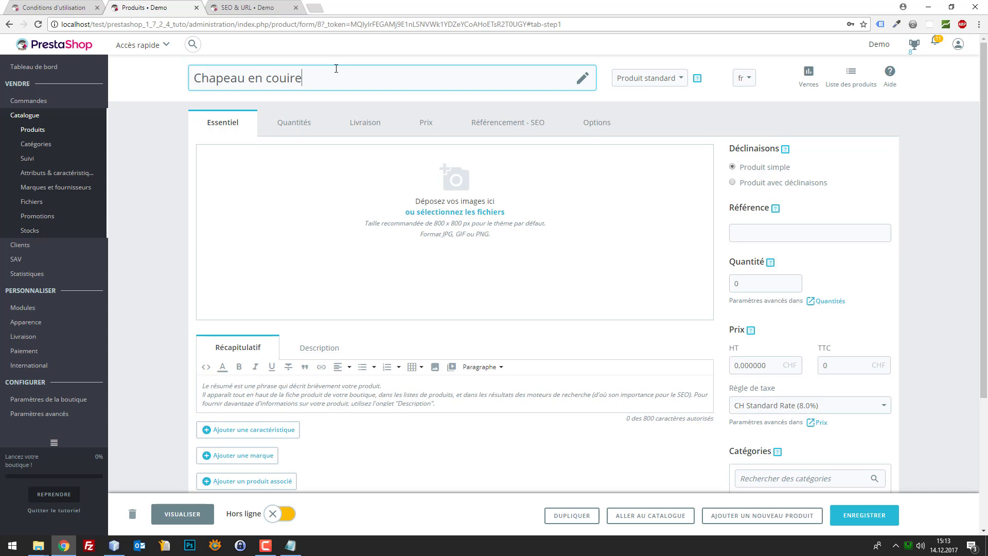
key("BackSpace")
key("BackSpace")
key("BackSpace")
key("BackSpace")
key("BackSpace")
type("uir avec paille")
left_click(849, 516)
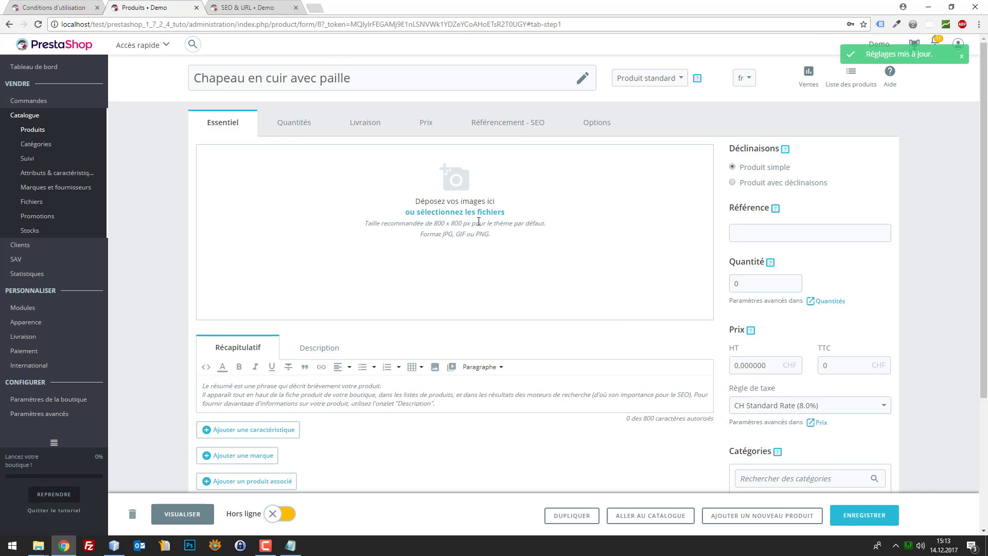
- Compare the simplified URL in the product's Référencement - SEO settings with its new name
left_click(390, 125)
left_click(426, 122)
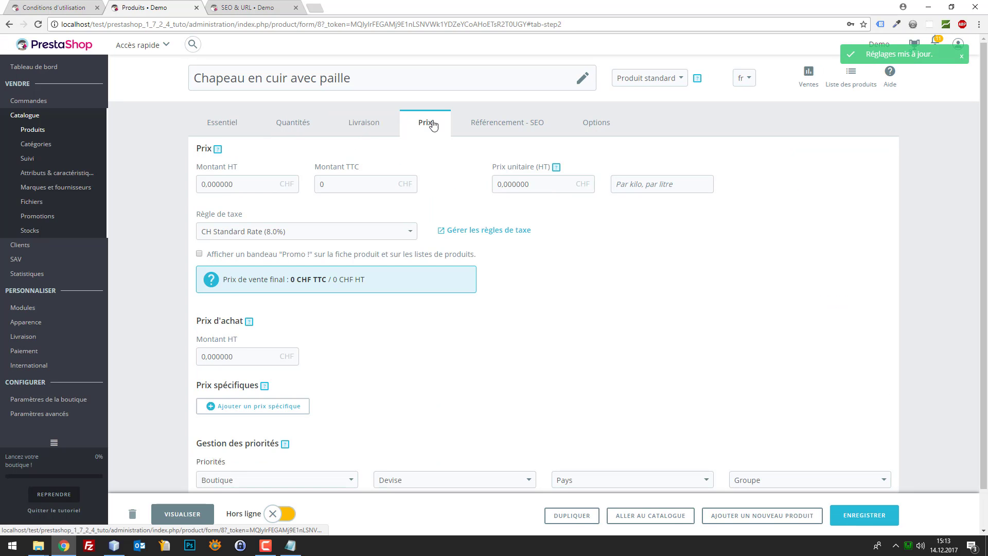
left_click(481, 127)
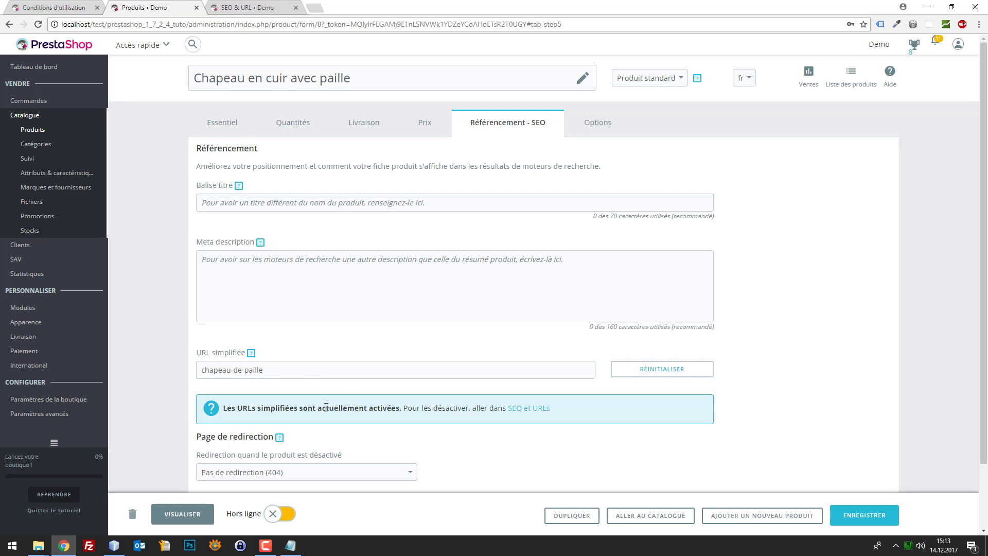
left_click_drag(302, 372, 129, 358)
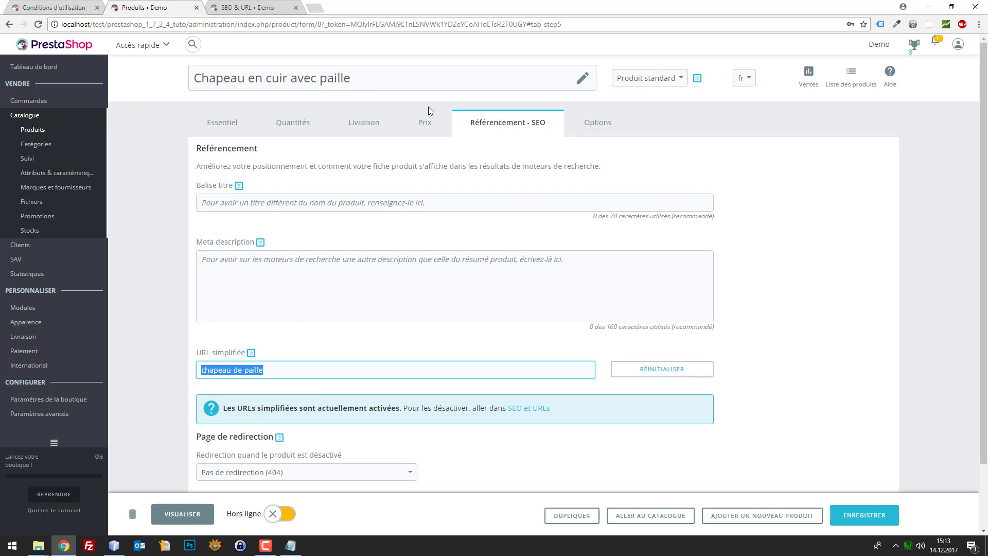
left_click(387, 84)
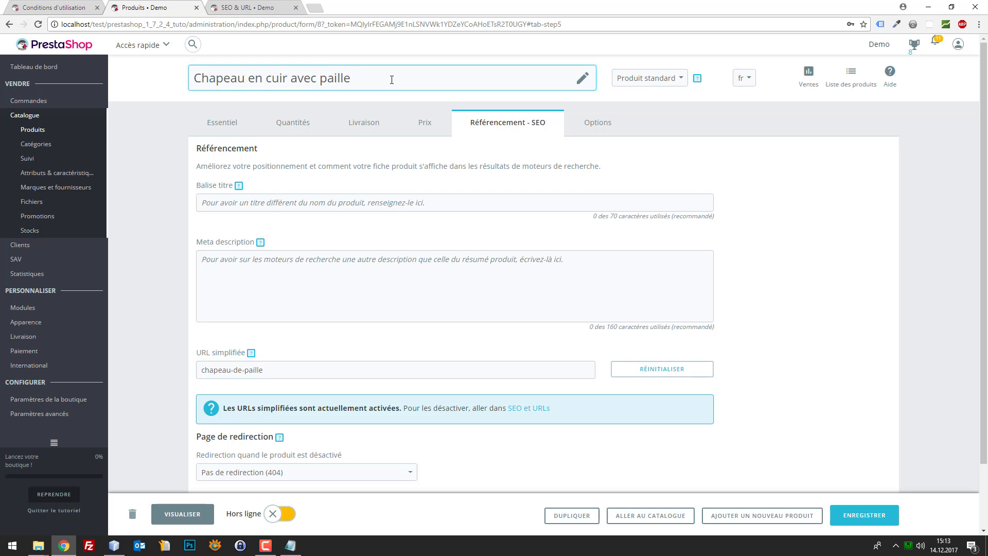
left_click_drag(391, 81, 142, 57)
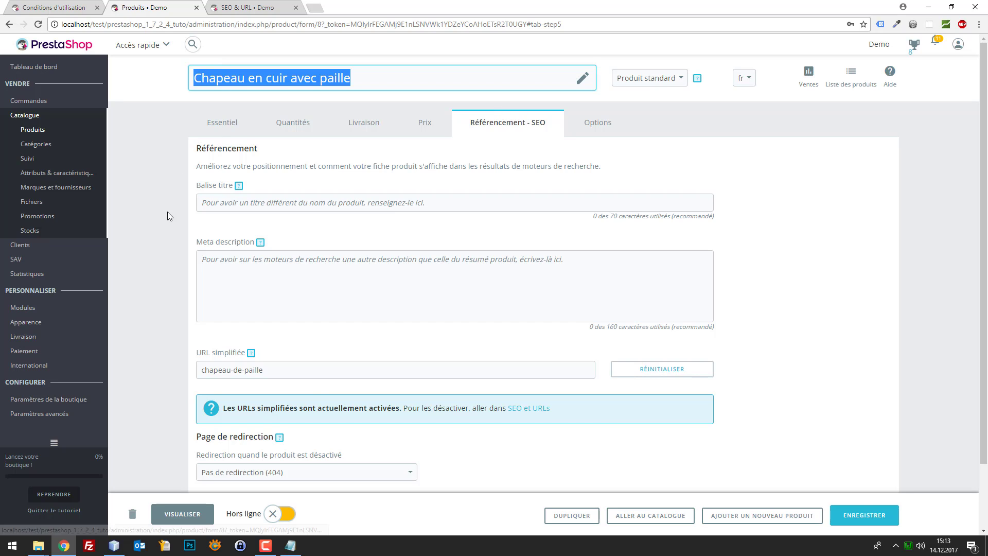
left_click_drag(306, 372, 181, 372)
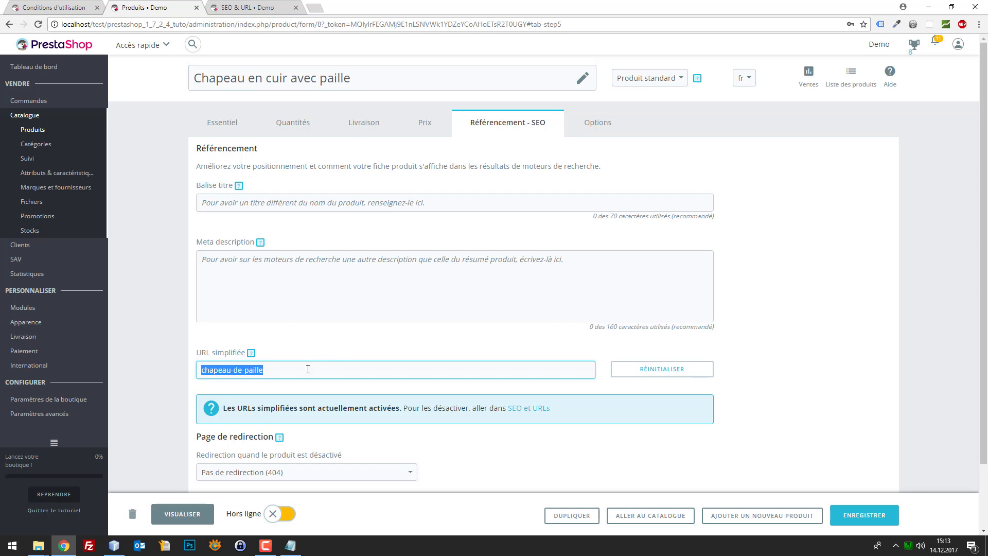
left_click(296, 335)
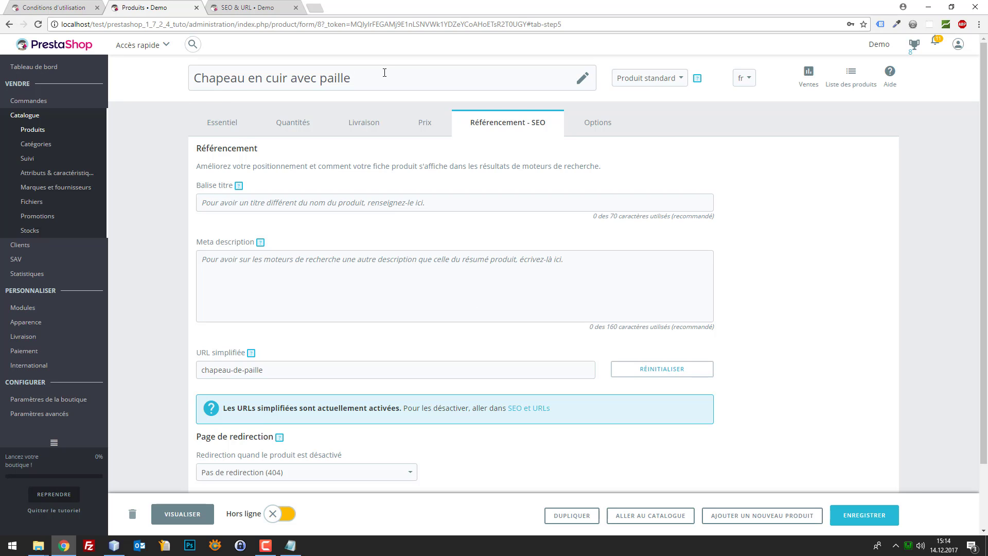
- Switch the product's Essentiel settings to the German version (de) and copy its product name
left_click(225, 124)
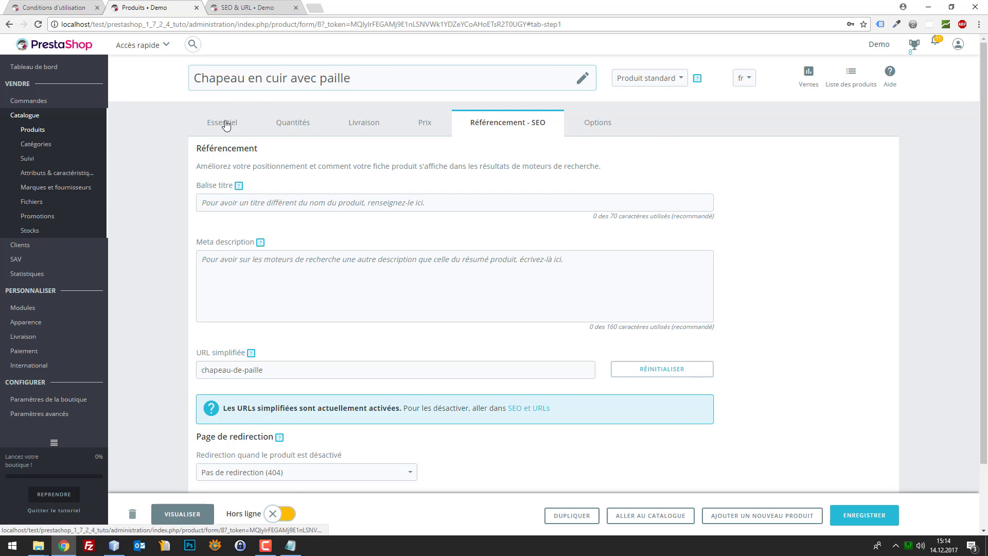
left_click(743, 78)
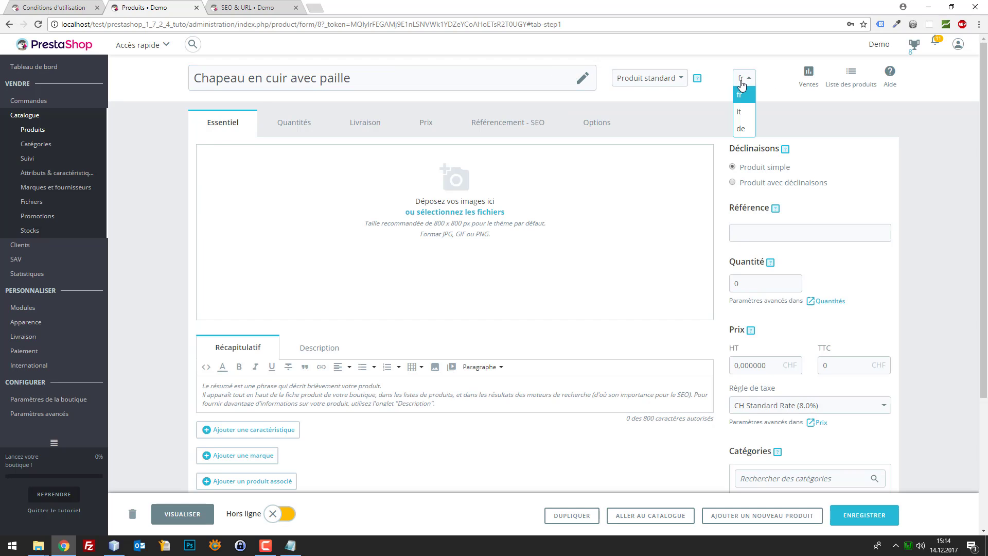
left_click(746, 128)
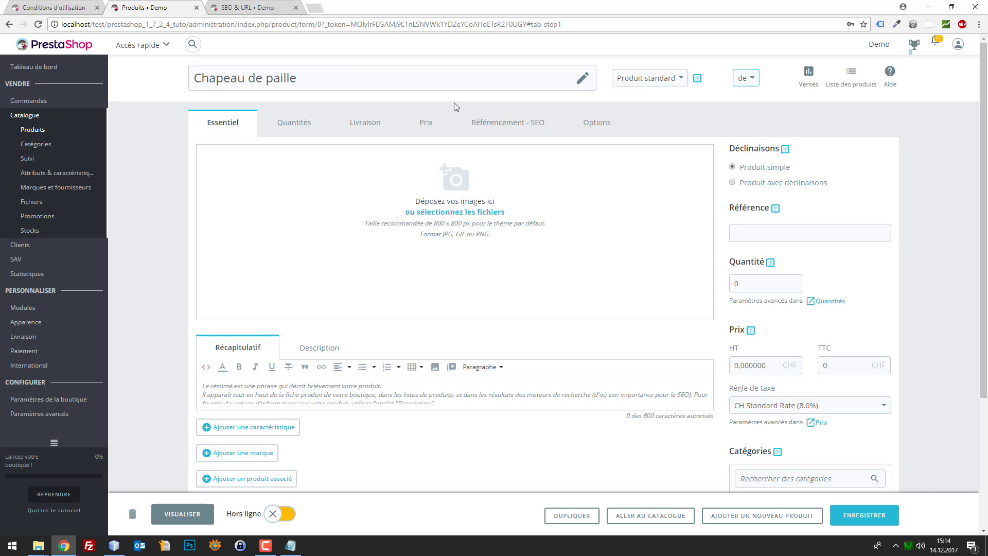
left_click(358, 81)
key("ctrl+a")
key("ctrl+c")
- Translate the copied name from French to German with Google Translate in a new browser tab, copying the result and playing its pronunciation
key("ctrl+t")
type("t")
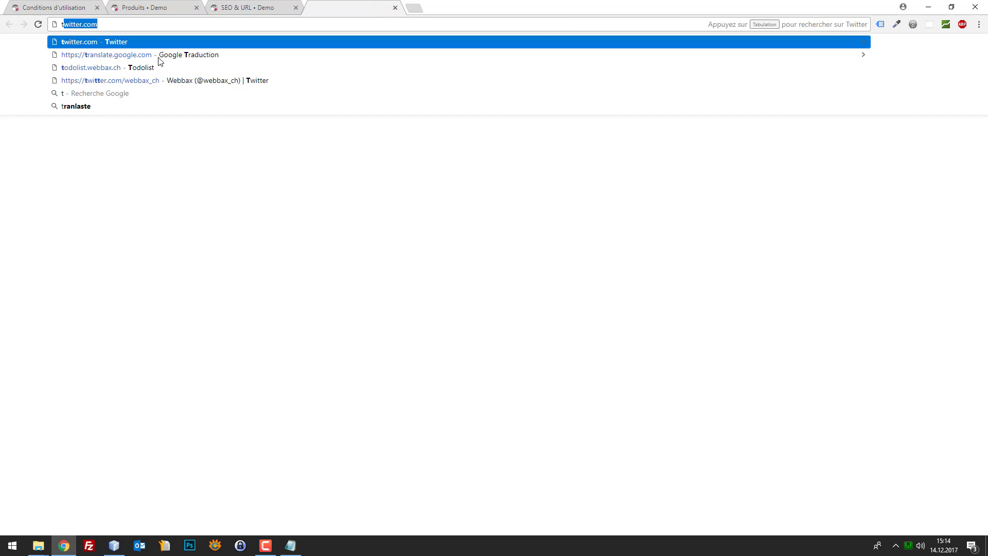
left_click(160, 55)
key("ctrl+v")
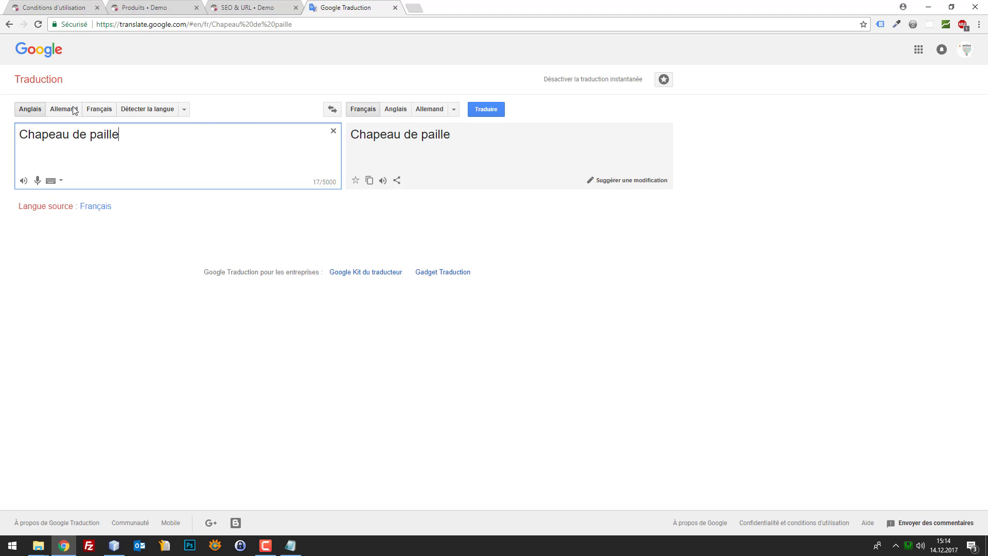
left_click(98, 109)
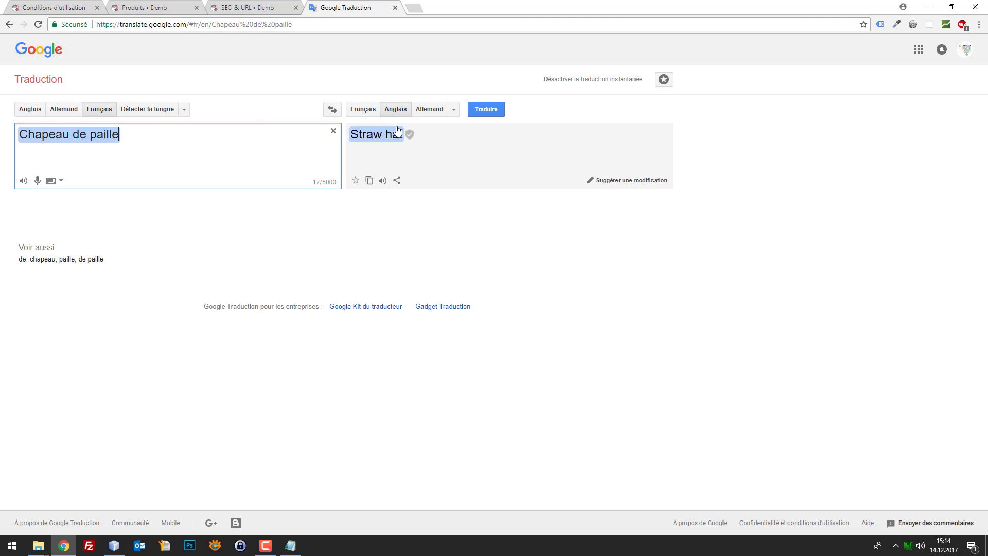
left_click(428, 111)
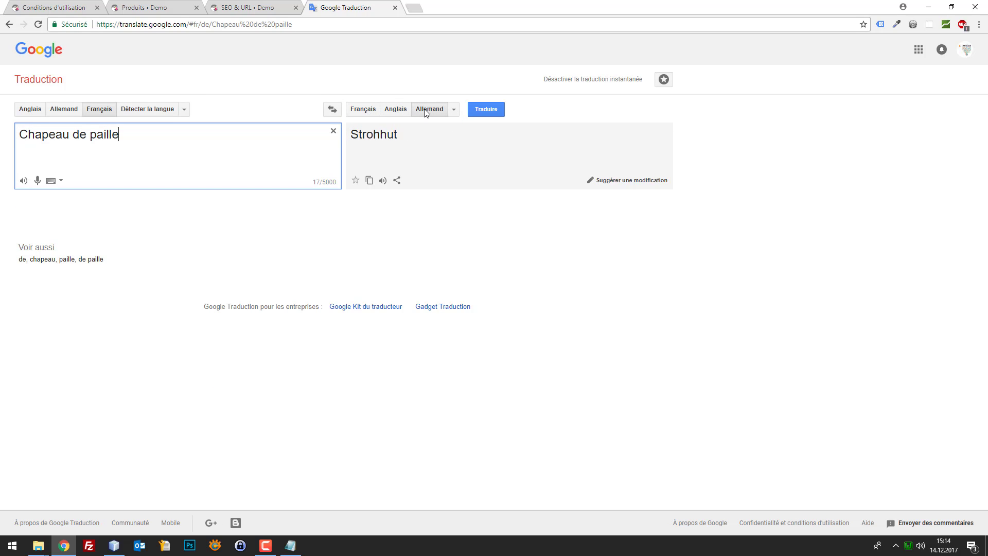
left_click_drag(400, 139, 352, 133)
key("ctrl+c")
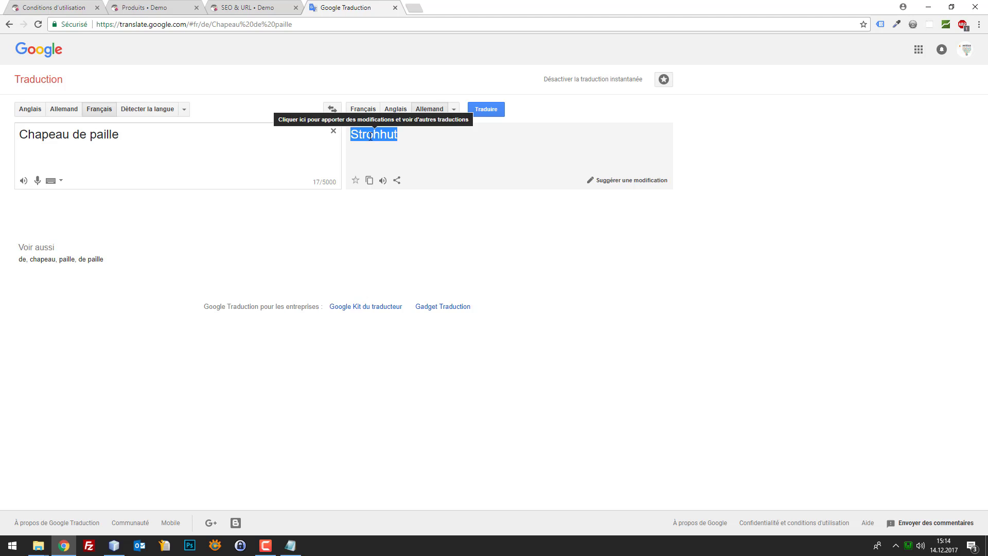
left_click(384, 181)
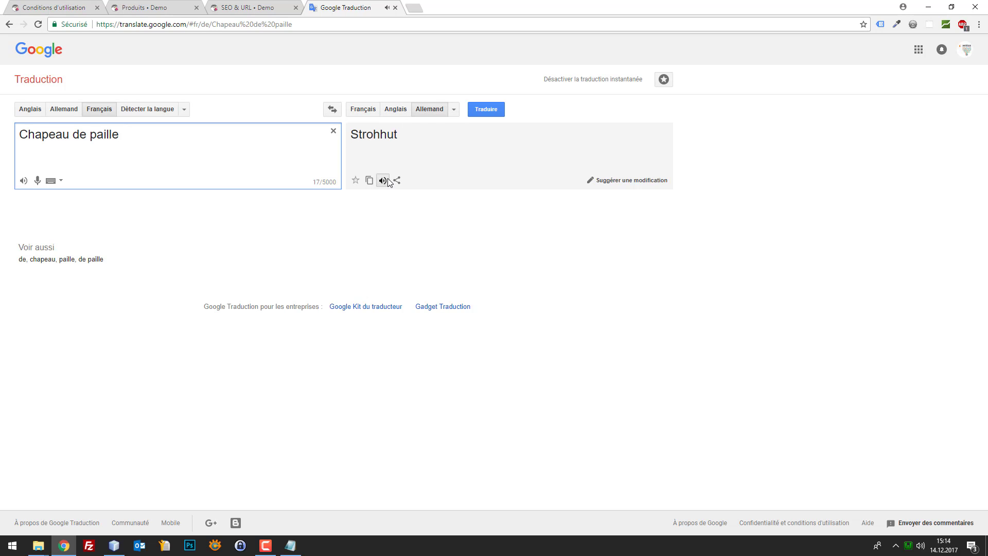
left_click_drag(401, 142, 365, 141)
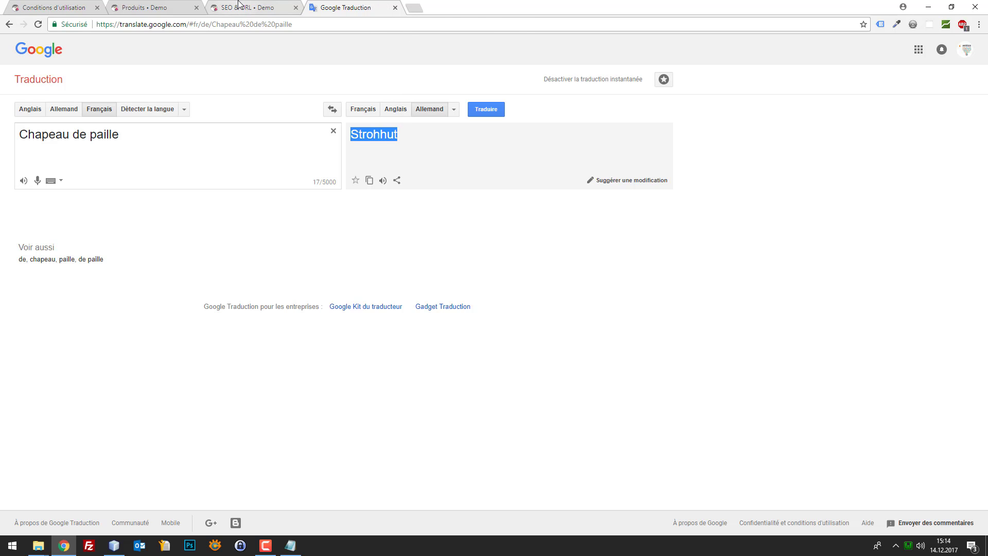
- Return to the product page, replace the German product name with "Strohhut" and save the product
left_click(236, 6)
left_click(174, 4)
scroll(437, 223, "down", 3)
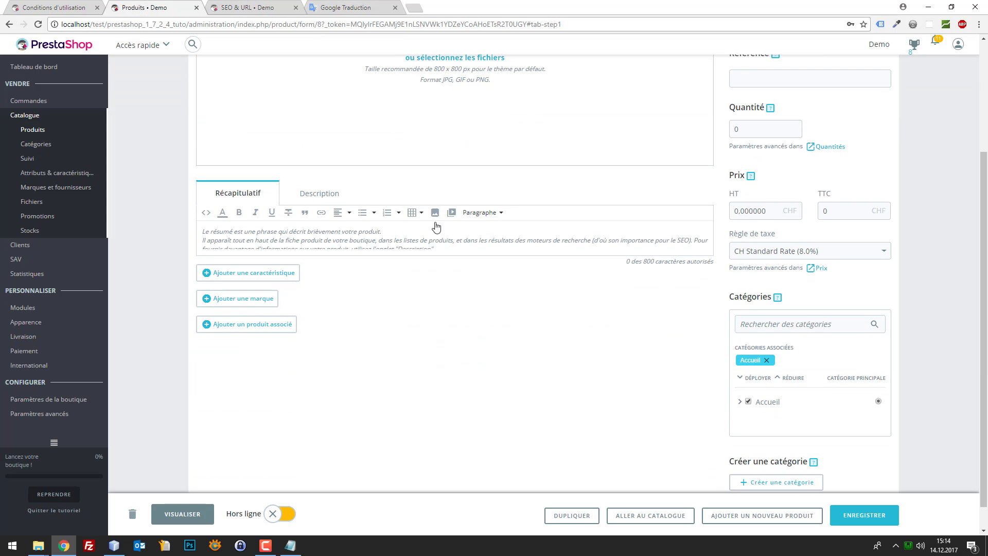
scroll(487, 158, "up", 3)
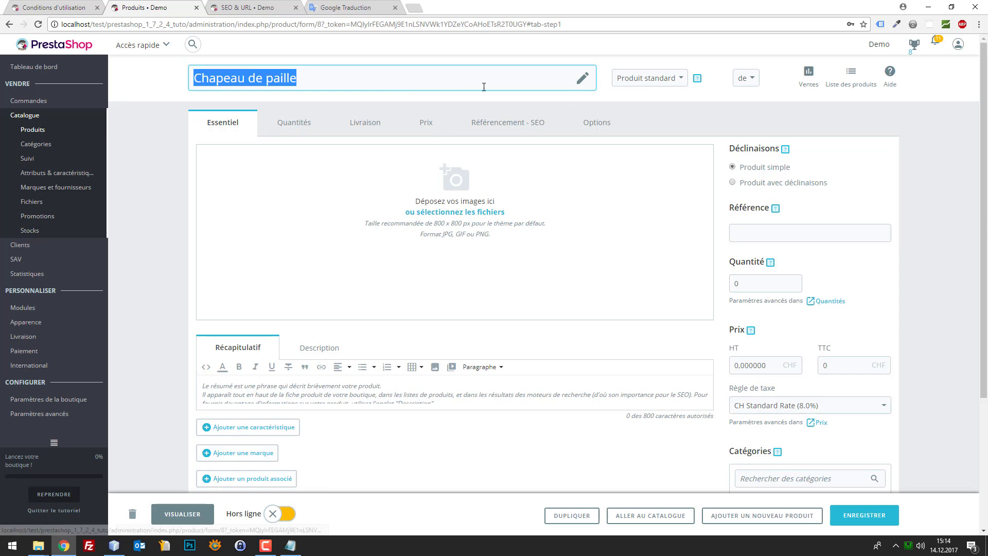
key("ctrl+v")
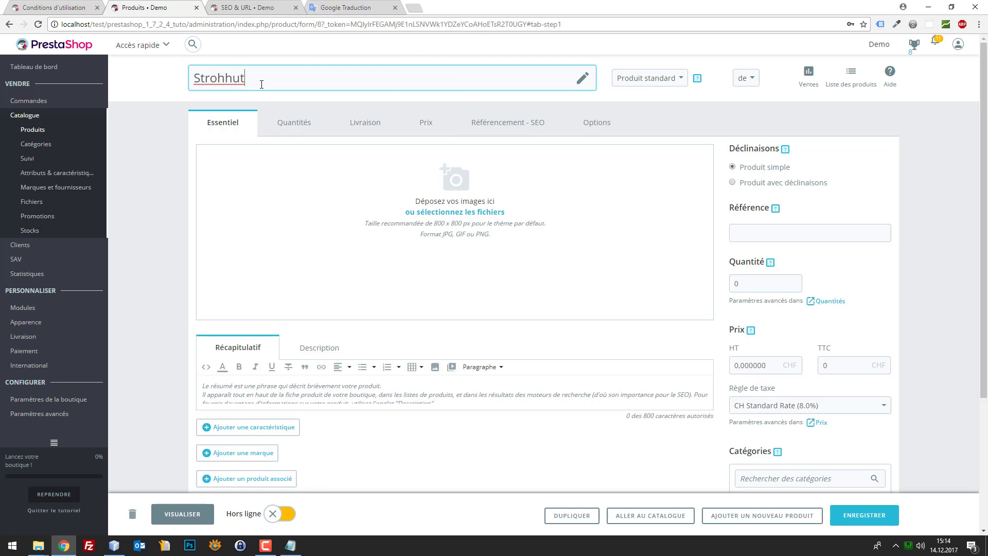
left_click_drag(249, 80, 240, 80)
left_click(147, 80)
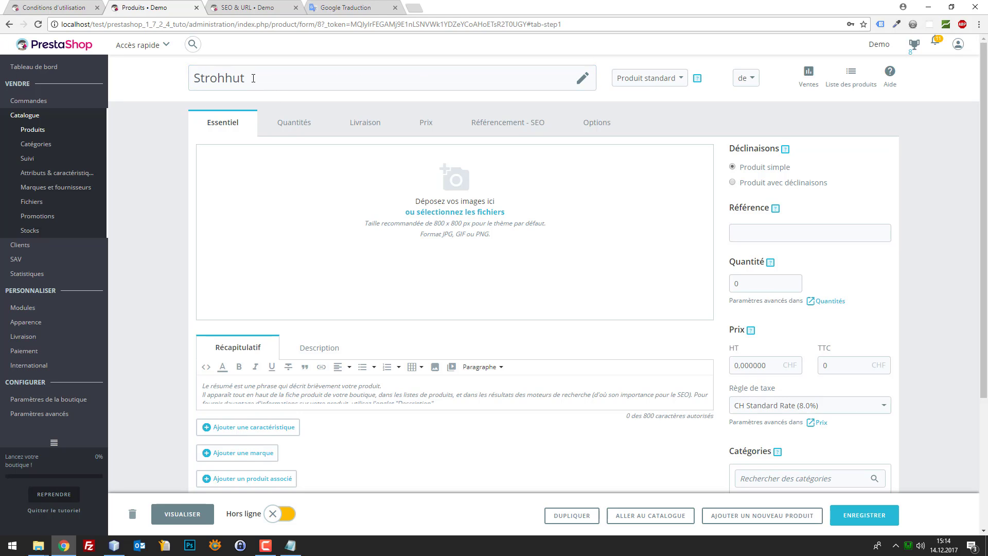
left_click_drag(251, 78, 176, 78)
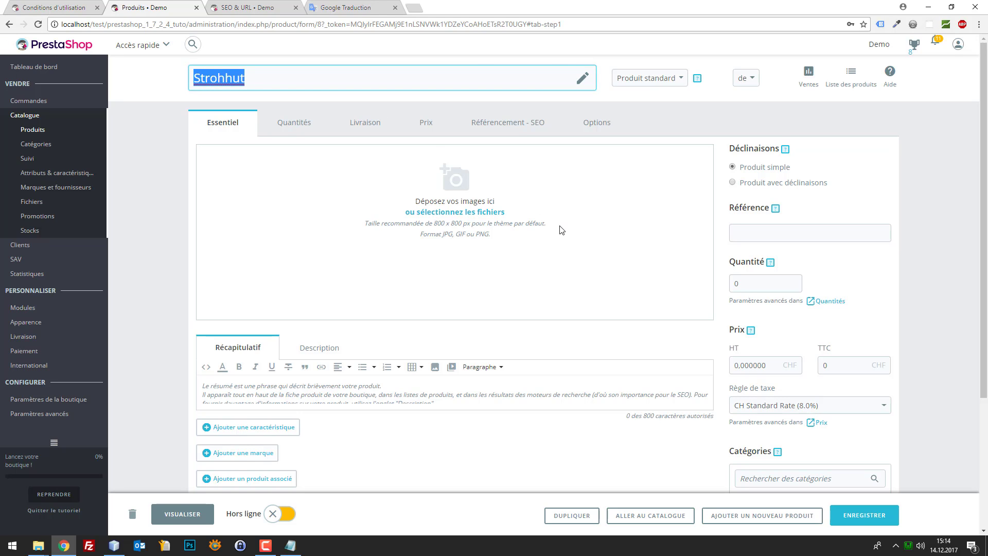
left_click(854, 515)
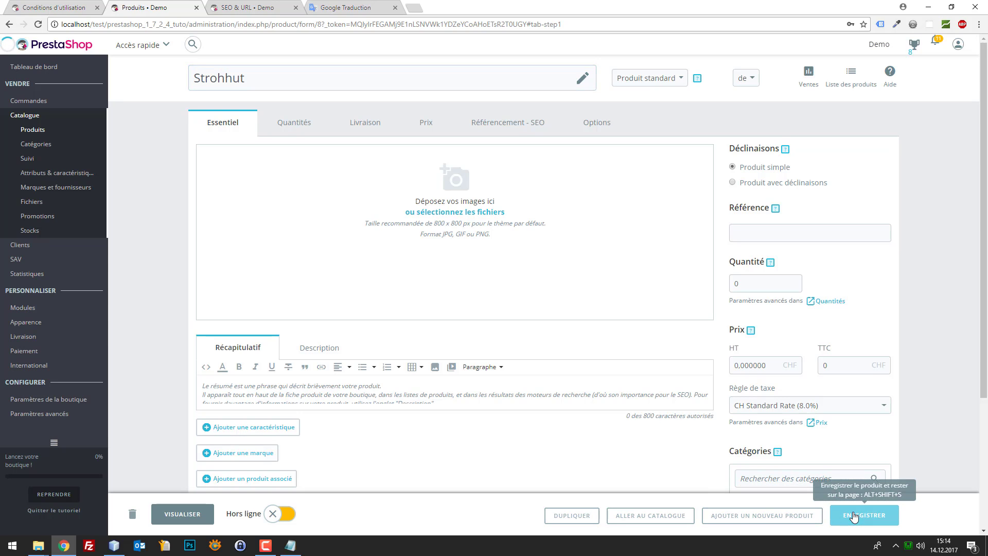
- Compare the German simplified URL in the Référencement - SEO settings with the German product name
left_click(493, 124)
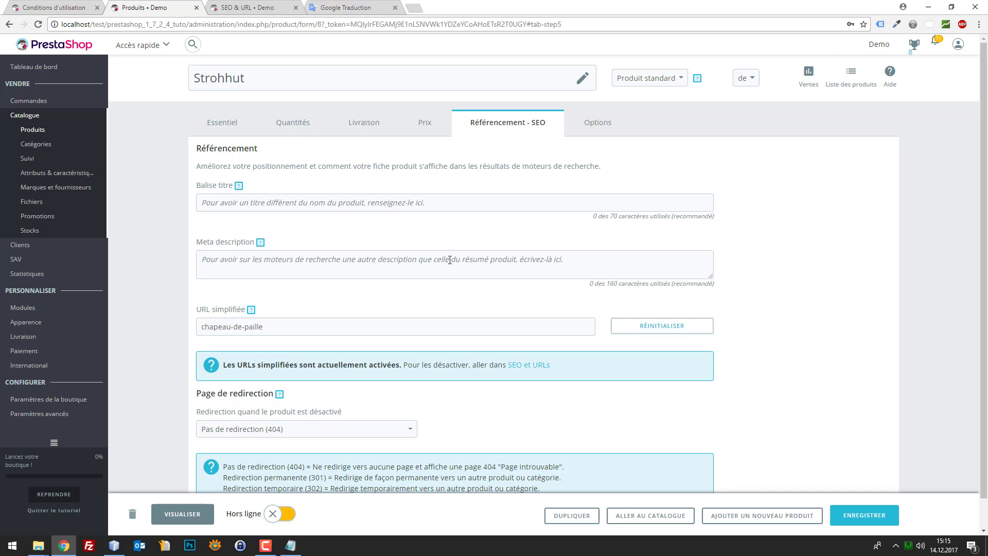
left_click_drag(294, 330, 162, 322)
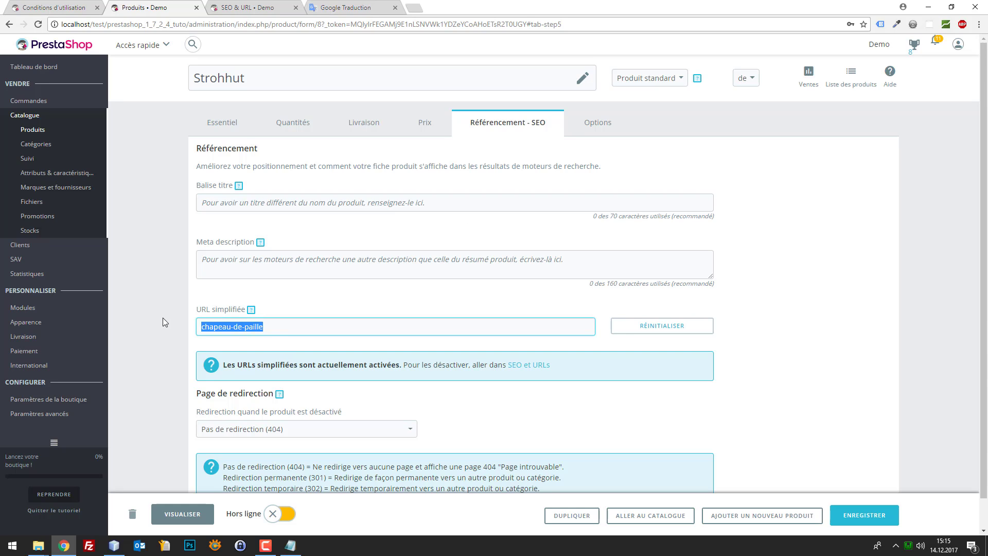
left_click(290, 326)
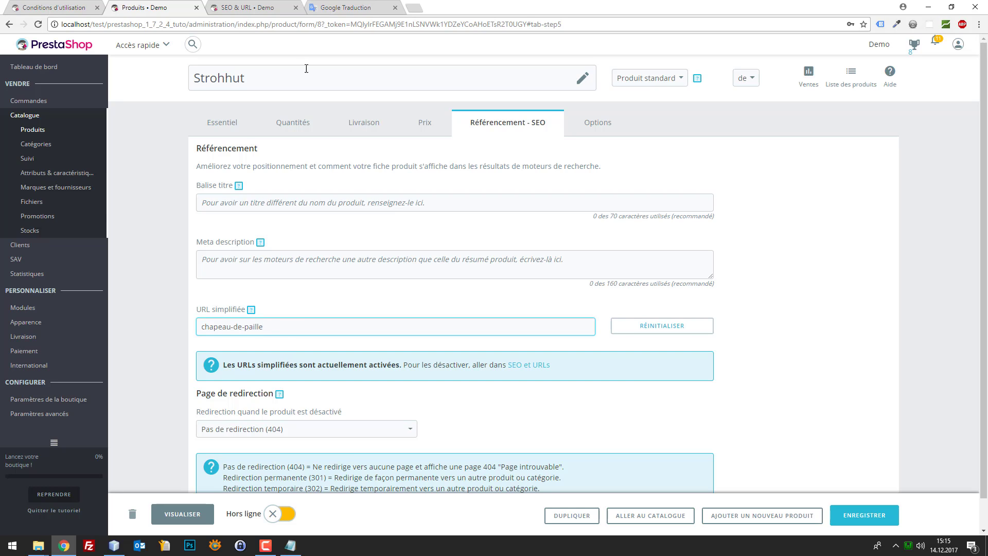
left_click_drag(246, 78, 186, 82)
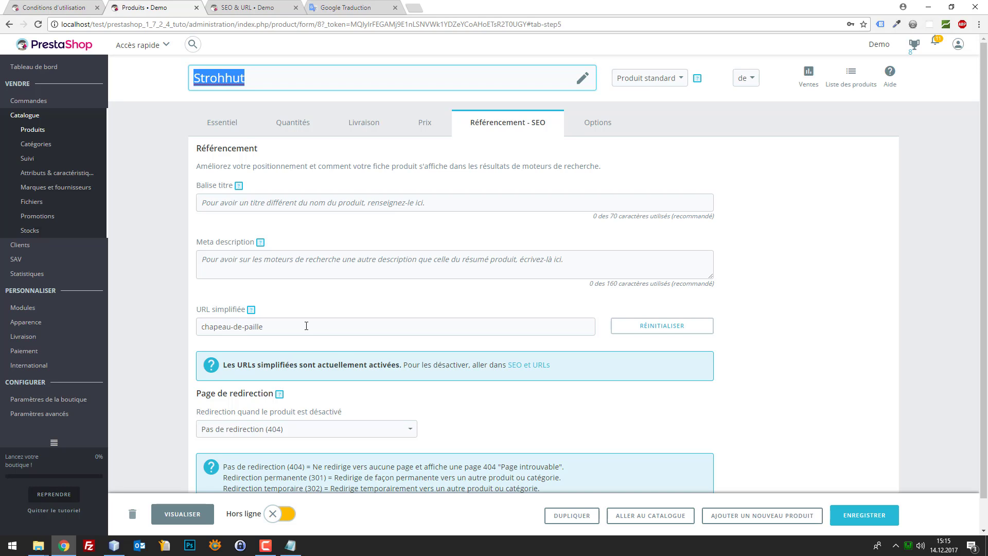
- Search Google for "chapeau de paille" in a new browser tab and highlight the Wikipédia result's URL
left_click(64, 7)
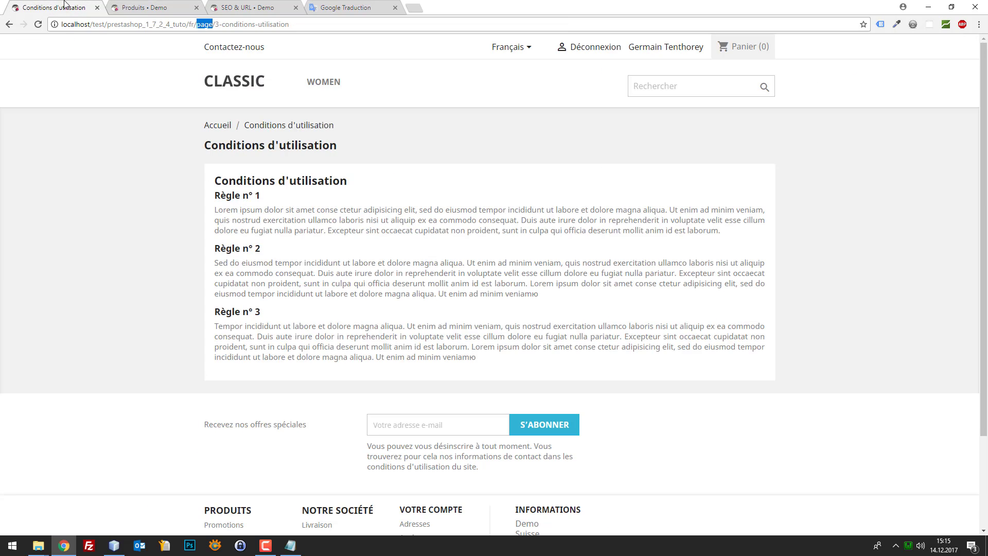
key("ctrl+t")
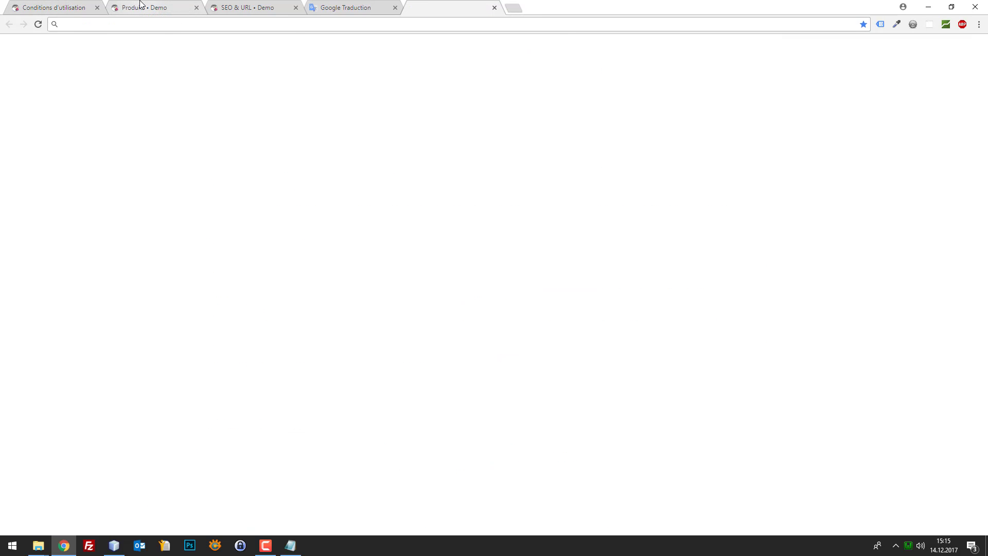
type("chapeau de paille")
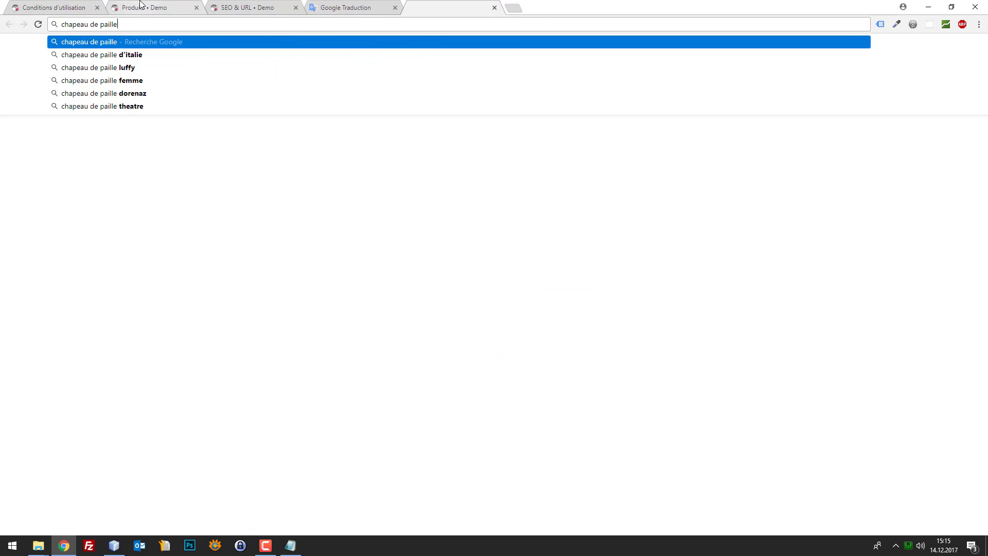
key("Return")
scroll(95, 280, "down", 3)
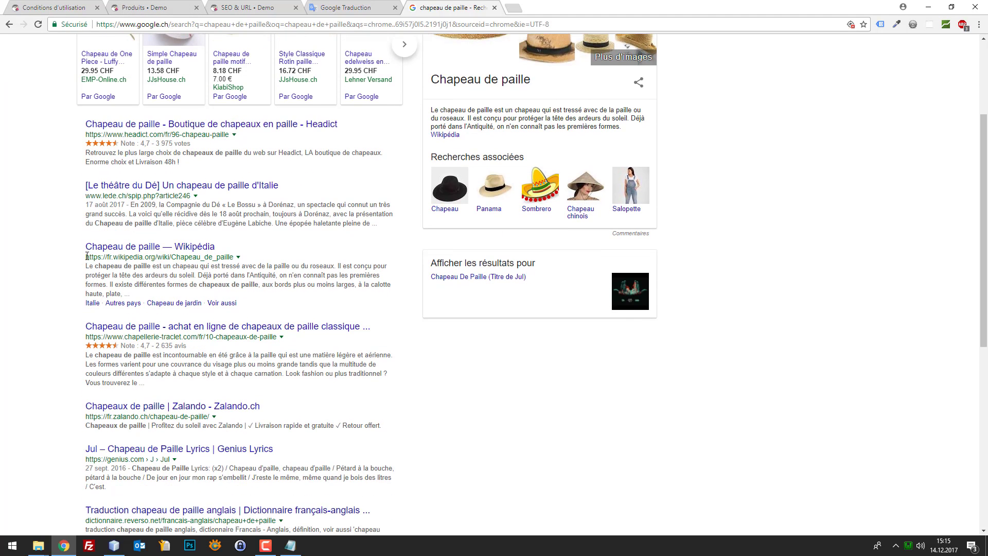
left_click_drag(86, 258, 233, 255)
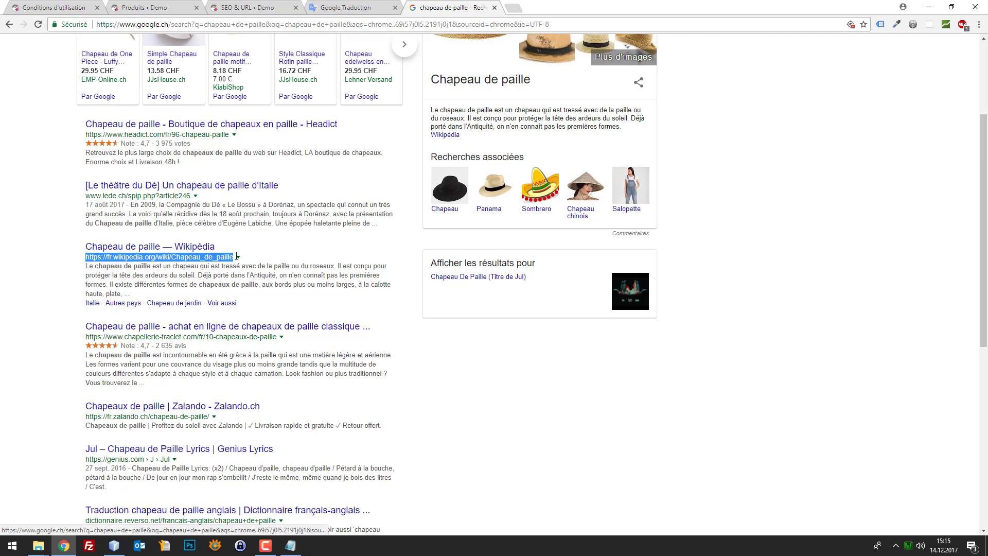
- Return to the product page, switch to File Explorer and copy the scripts folder from prestashop 1.7 - SEO > 6 > modules
left_click(241, 261)
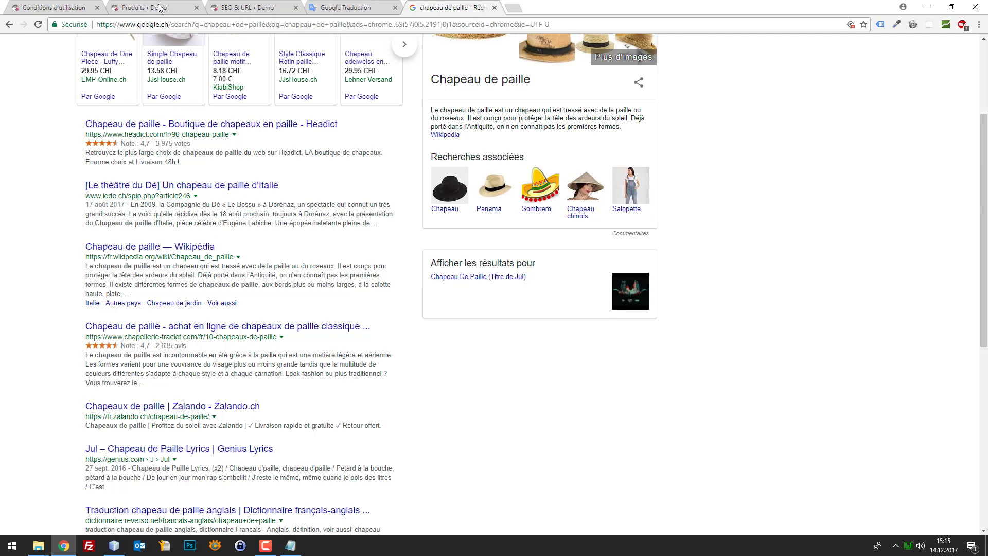
left_click(159, 7)
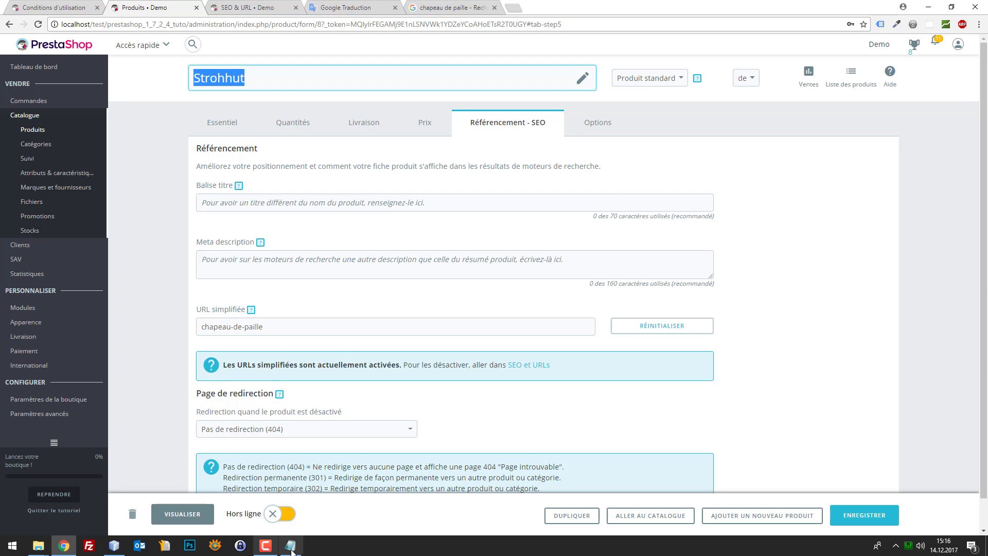
left_click(38, 546)
mouse_move(59, 520)
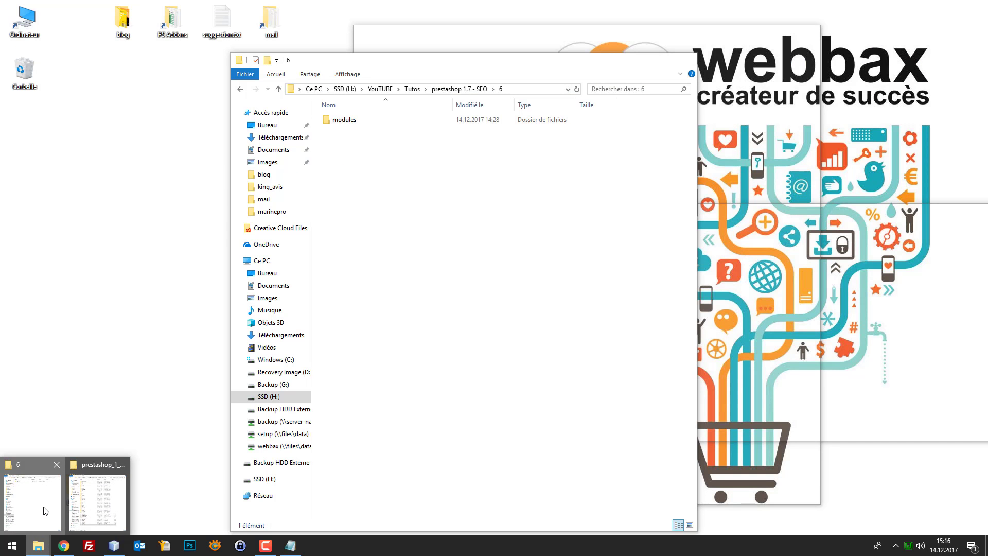
left_click(45, 511)
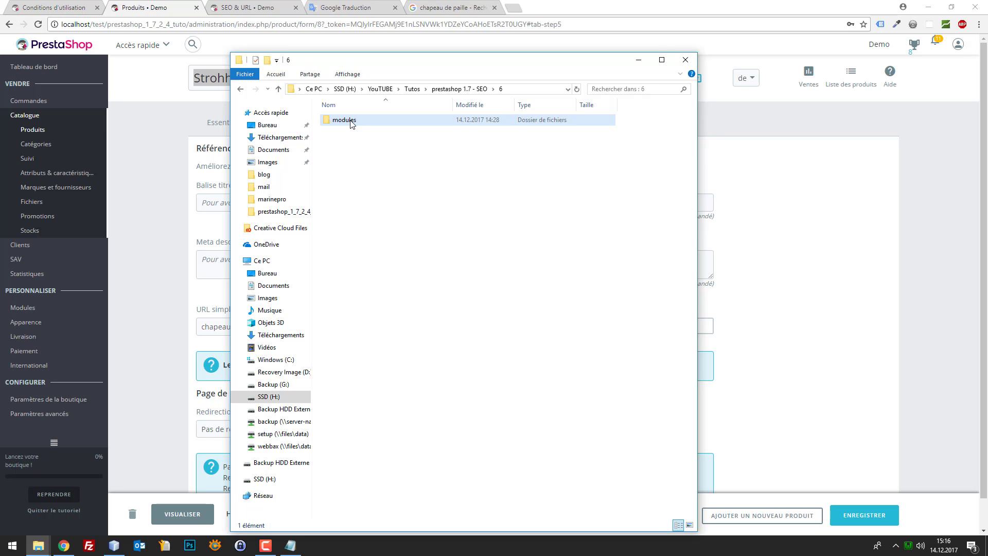
left_click(241, 89)
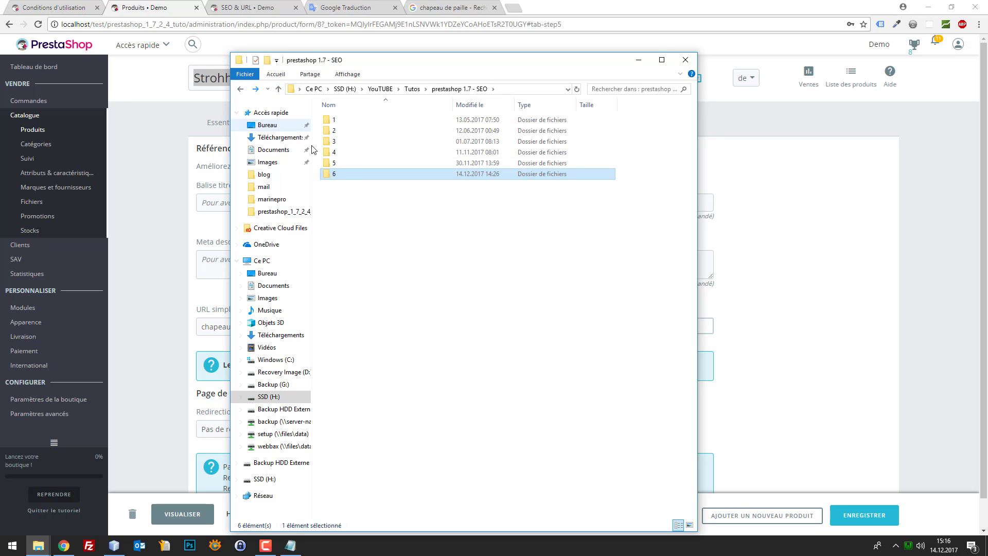
double_click(348, 174)
left_click(352, 122)
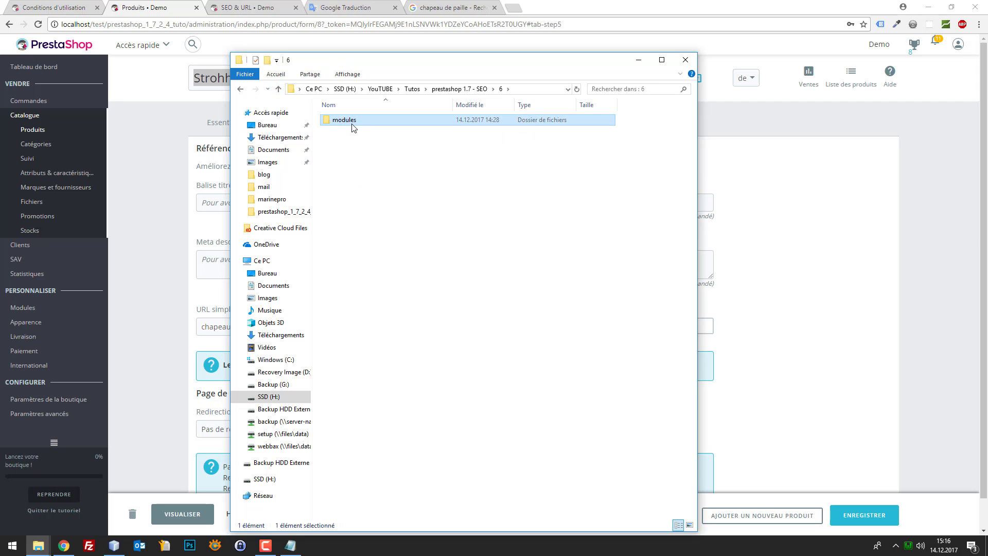
double_click(352, 124)
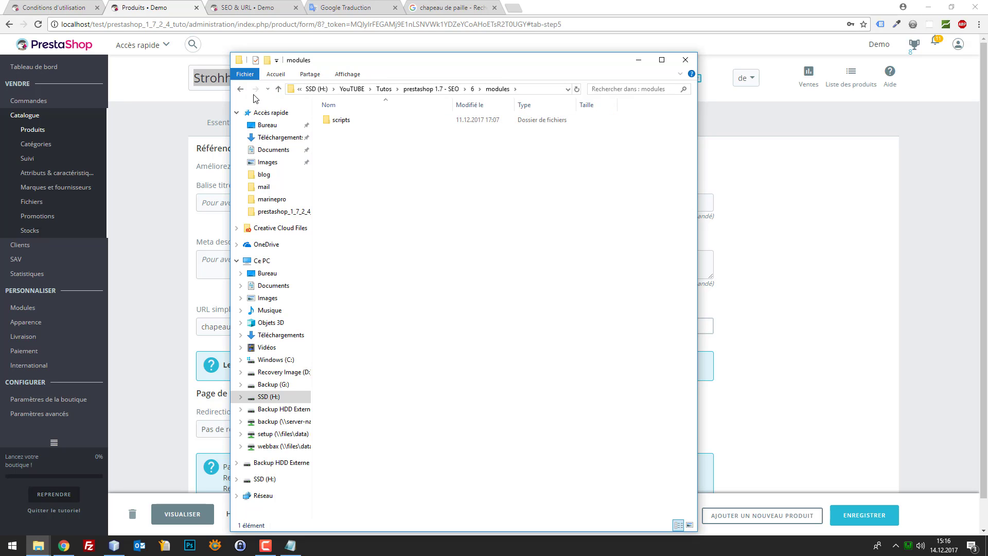
left_click(351, 124)
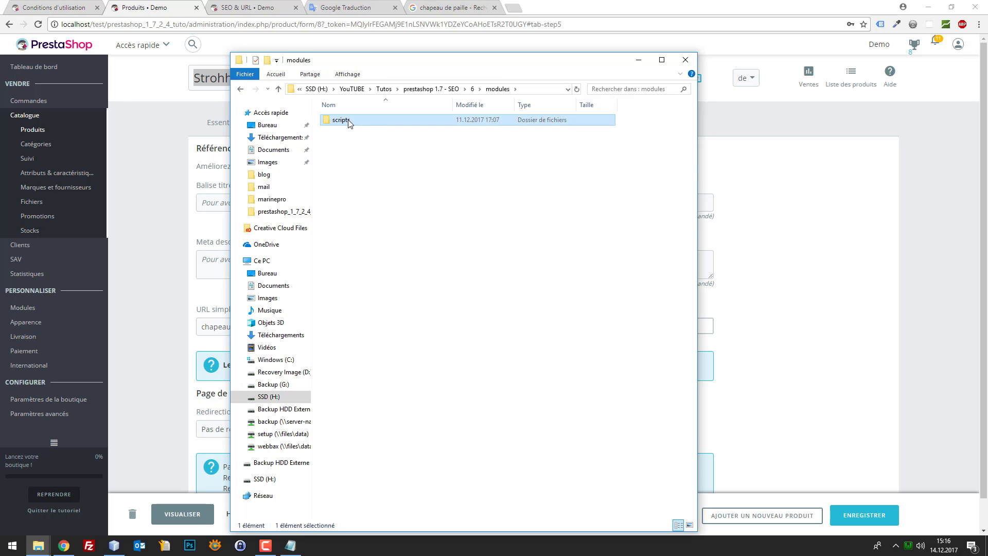
- Paste the scripts folder into the modules folder of the local prestashop_1_7_2_4_tuto shop
mouse_move(39, 546)
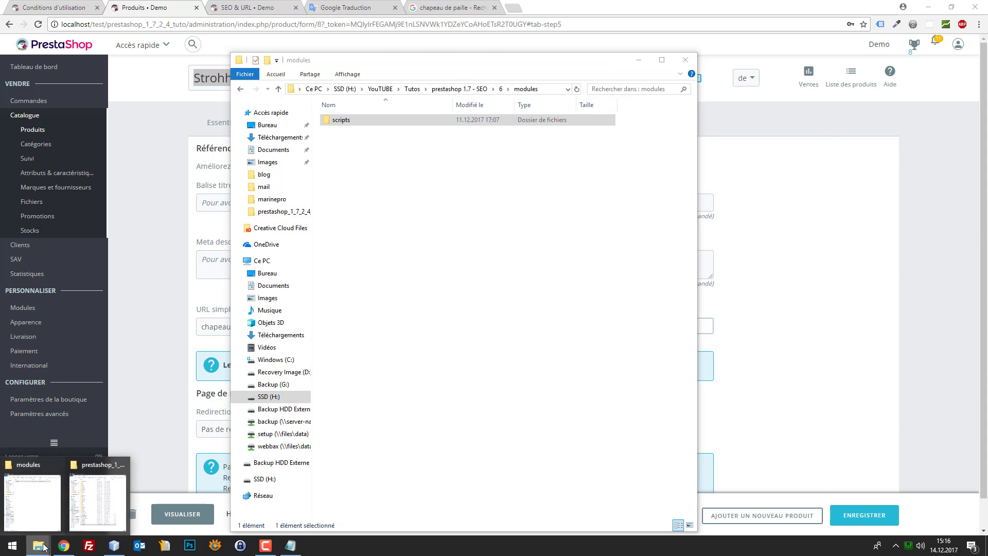
left_click(87, 502)
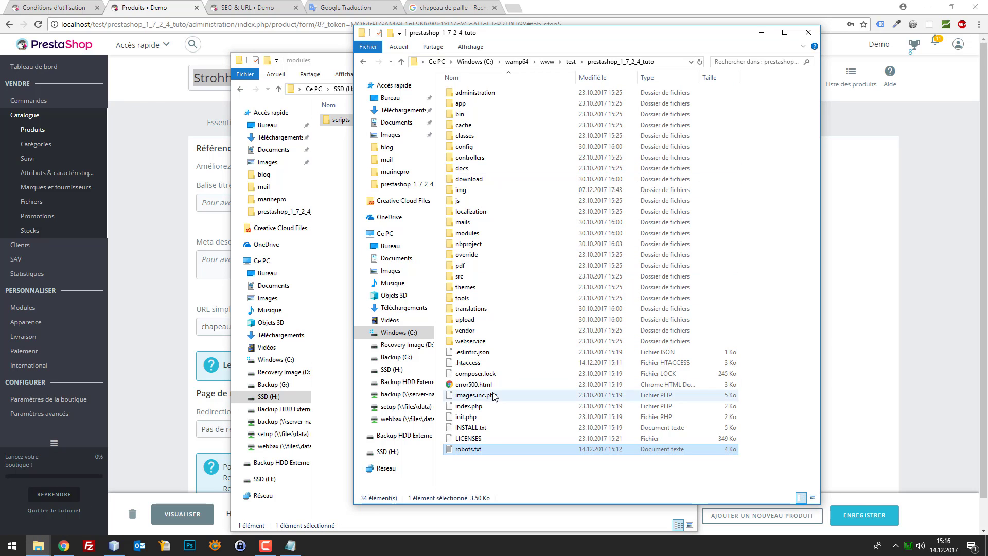
double_click(479, 235)
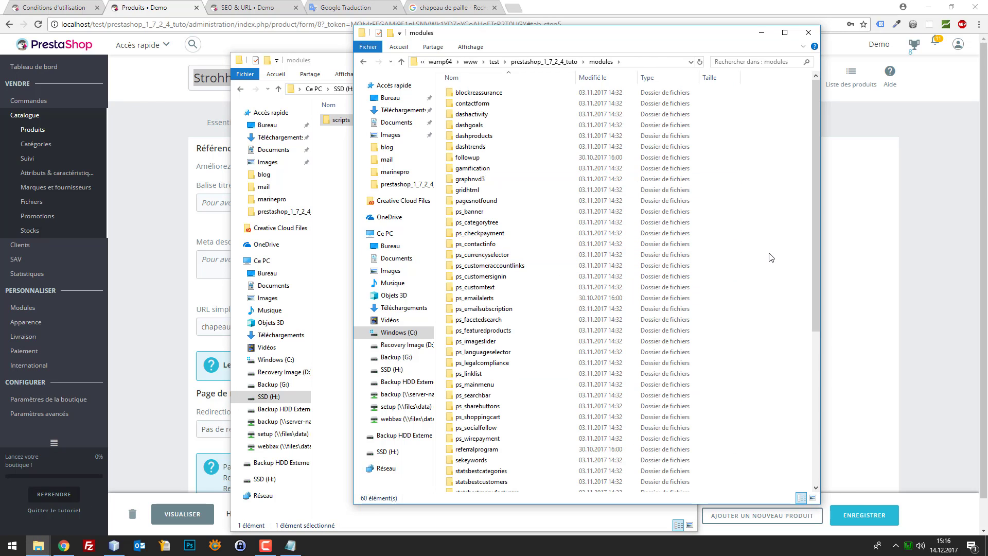
key("s")
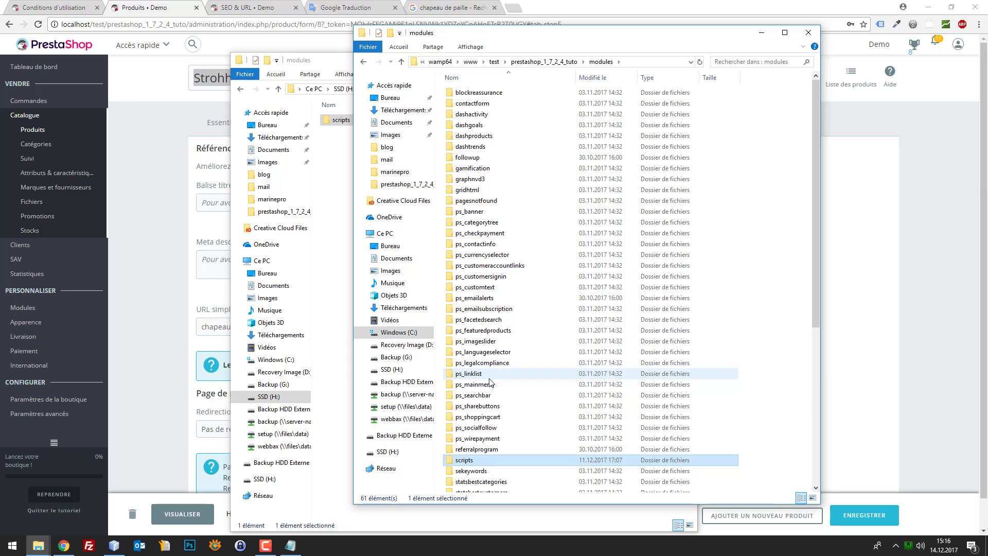
- Switch to NetBeans and open seo-urls-refresh.php from modules/scripts in the project's source files
left_click(114, 546)
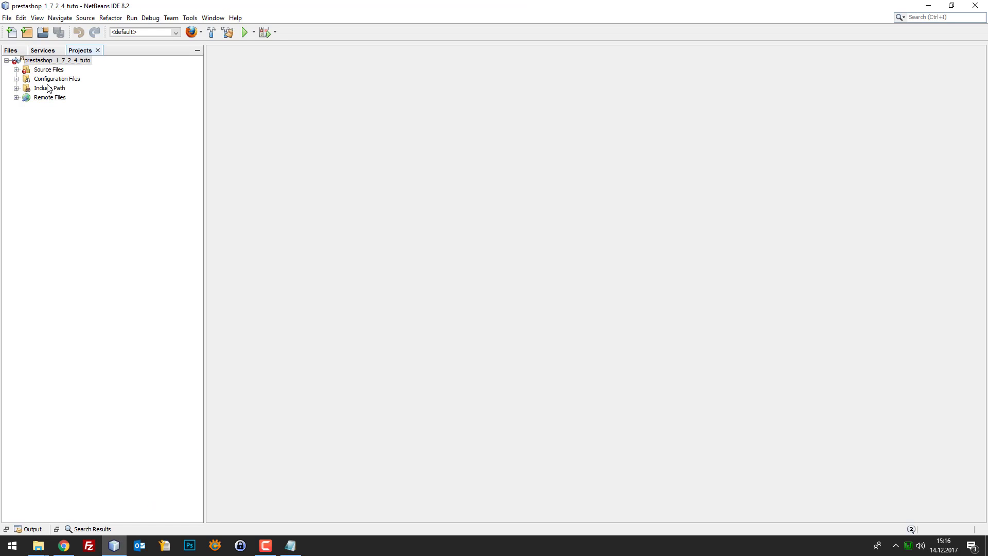
left_click(16, 70)
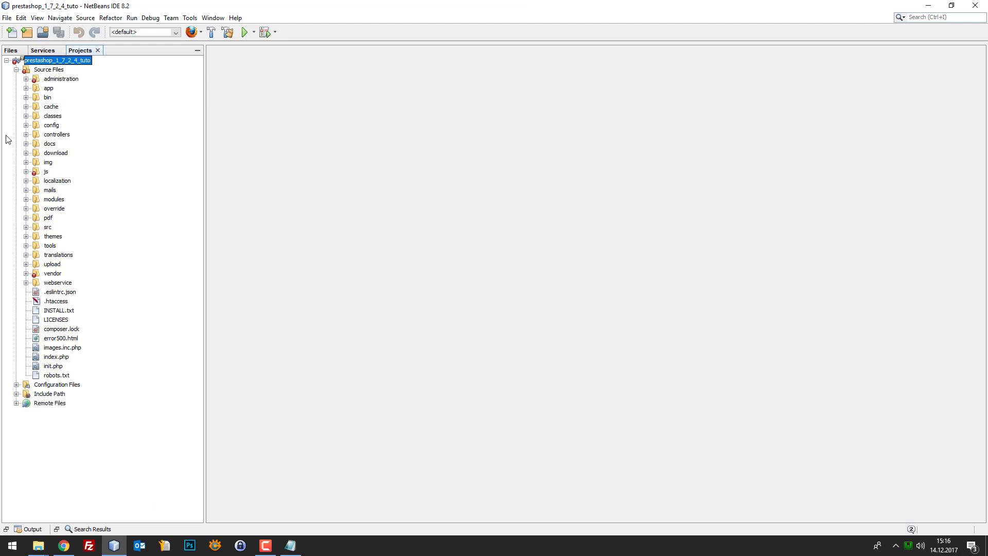
left_click(26, 199)
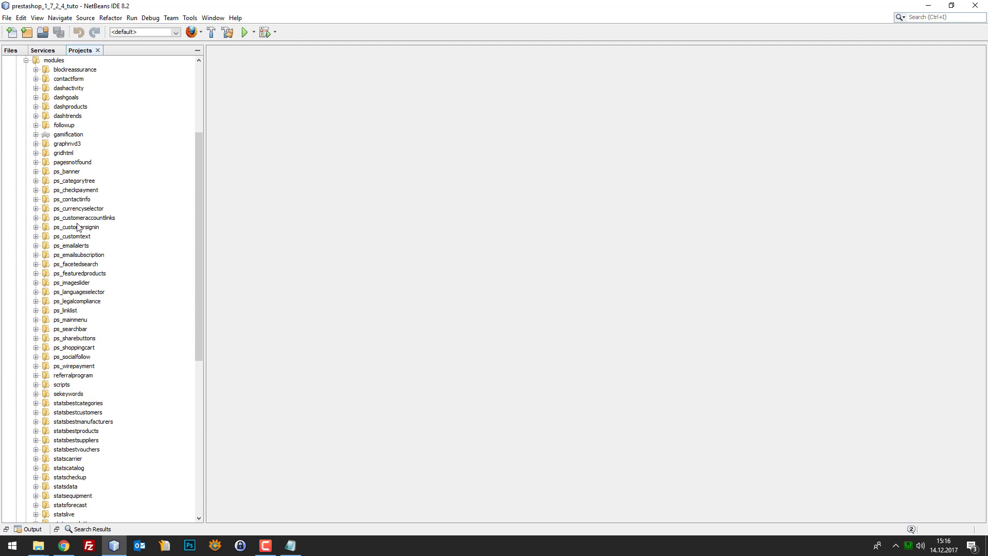
scroll(57, 273, "down", 10)
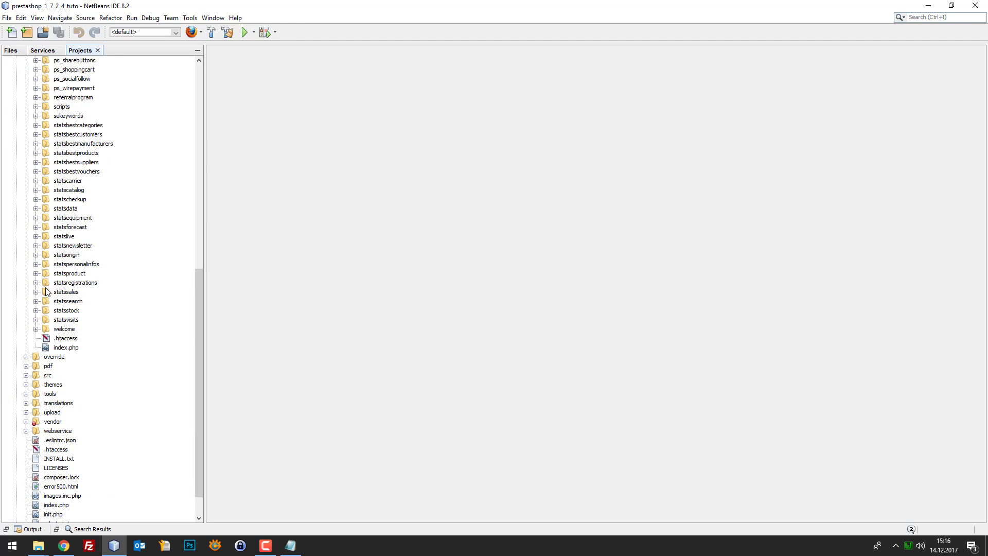
scroll(45, 291, "up", 6)
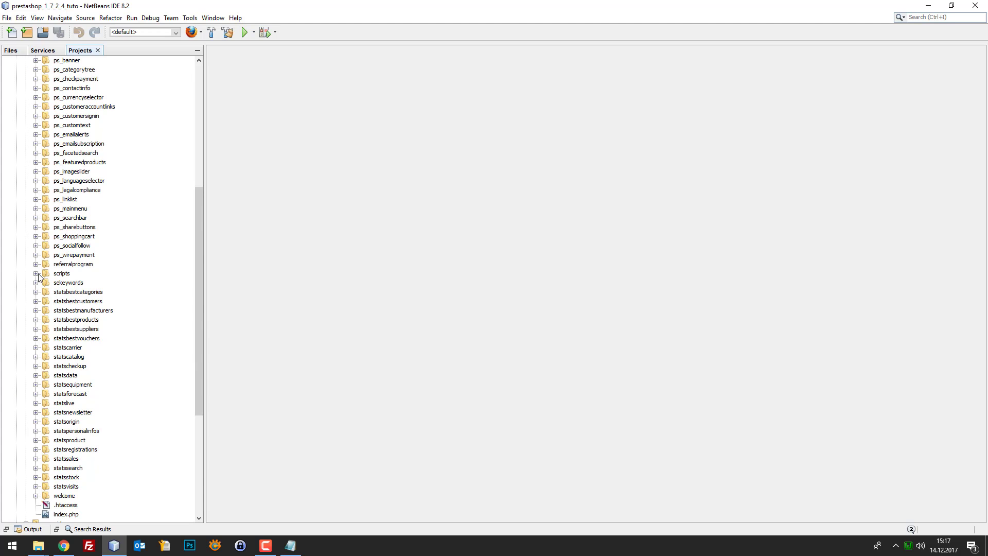
left_click(36, 274)
double_click(85, 283)
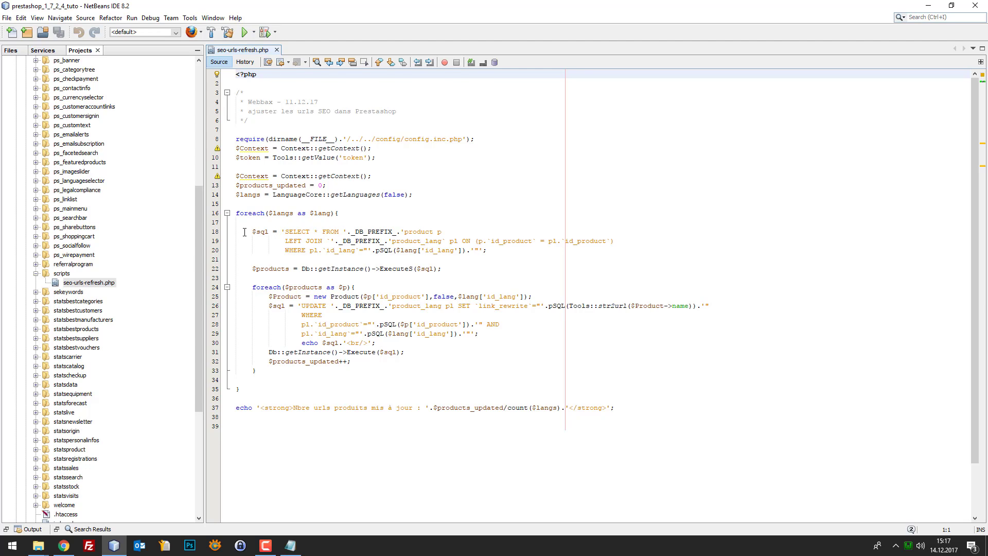
- Examine the script's language loop, product SELECT query, Product object line and link_rewrite field by highlighting each in turn
triple_click(324, 212)
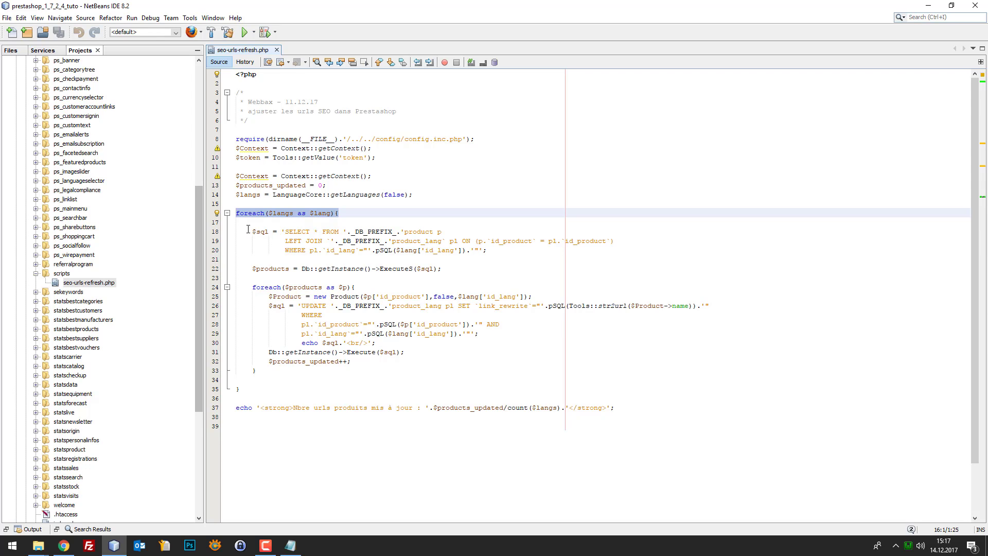
left_click_drag(248, 231, 504, 252)
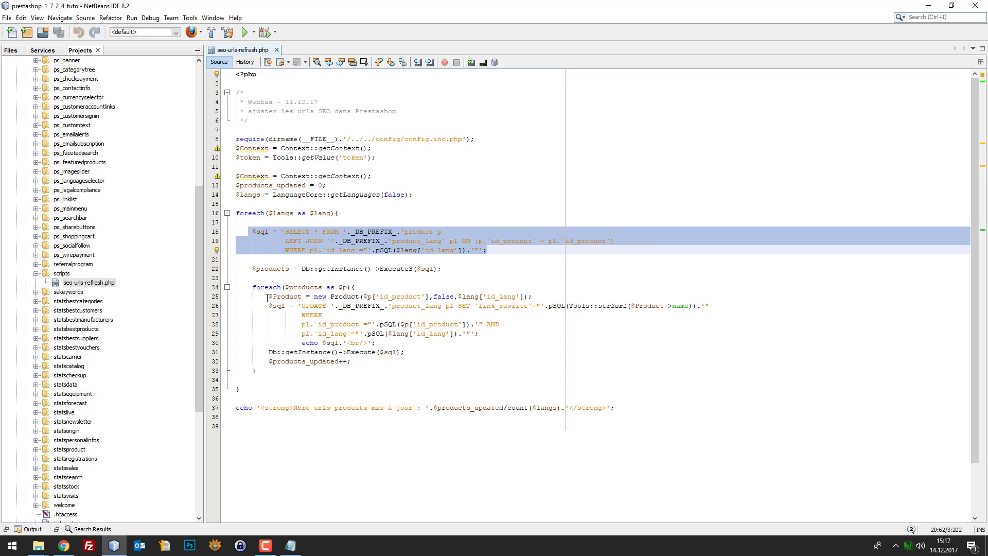
left_click_drag(267, 298, 550, 295)
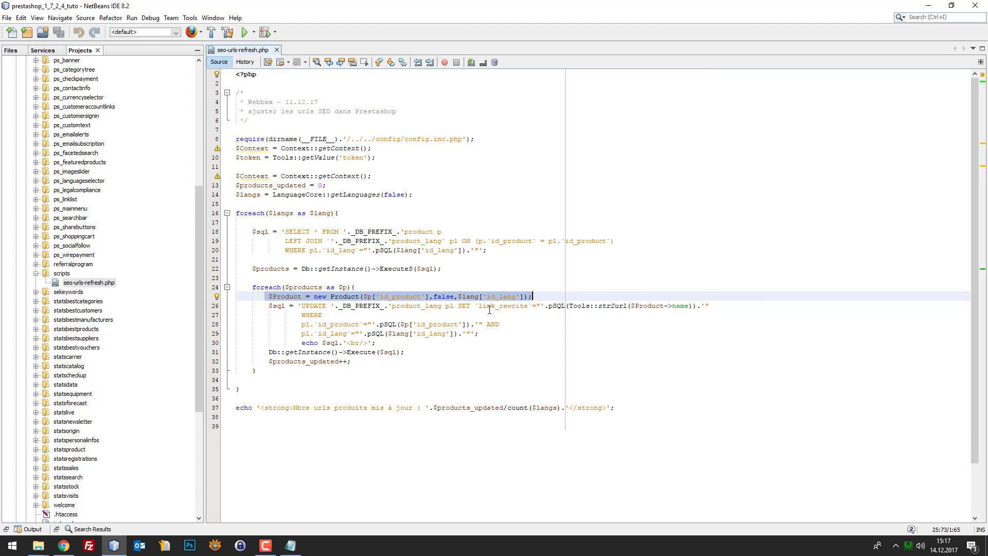
double_click(505, 305)
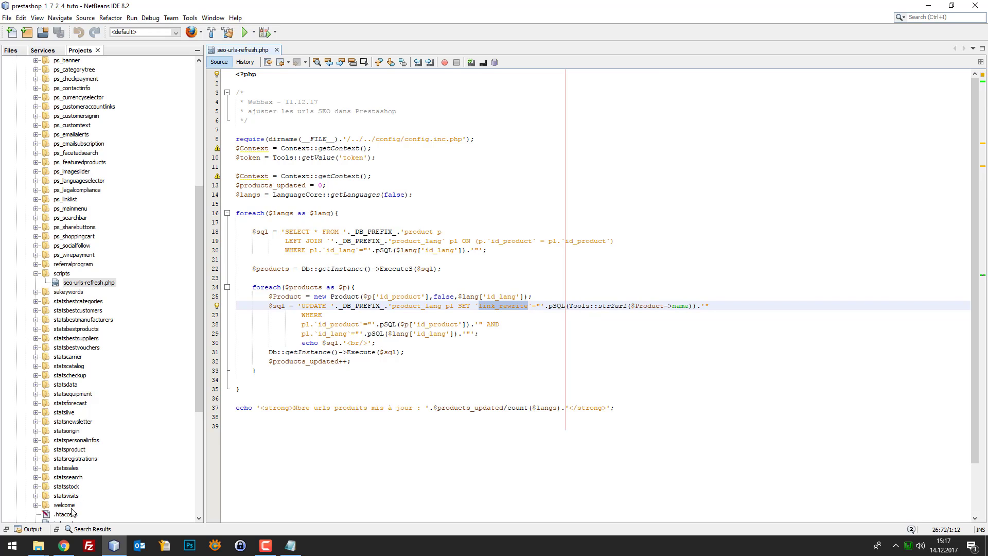
- Return to the product page in Chrome, show its Essentiel settings and switch the editing language to French
left_click(64, 546)
left_click(231, 118)
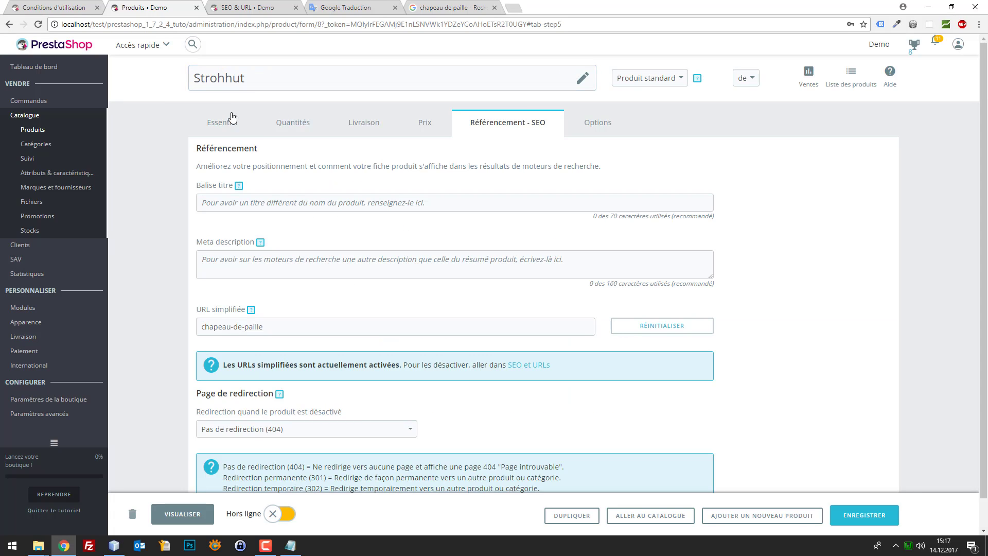
left_click(282, 122)
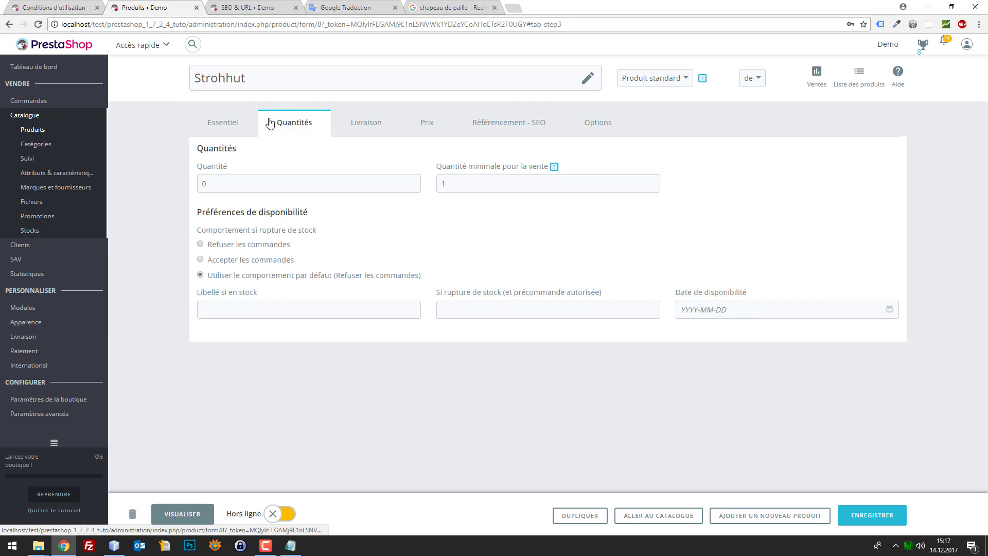
left_click(233, 121)
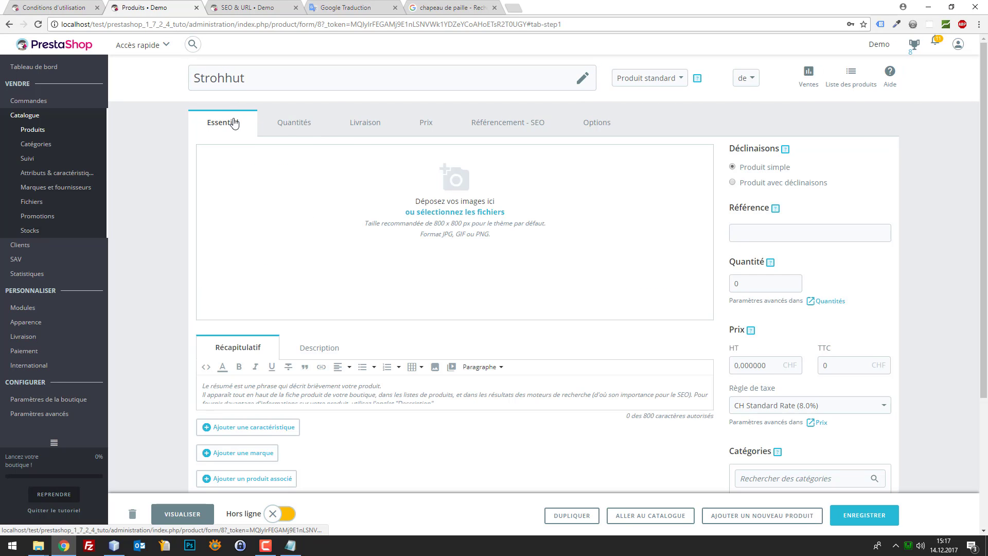
left_click(654, 90)
left_click(746, 77)
left_click(738, 97)
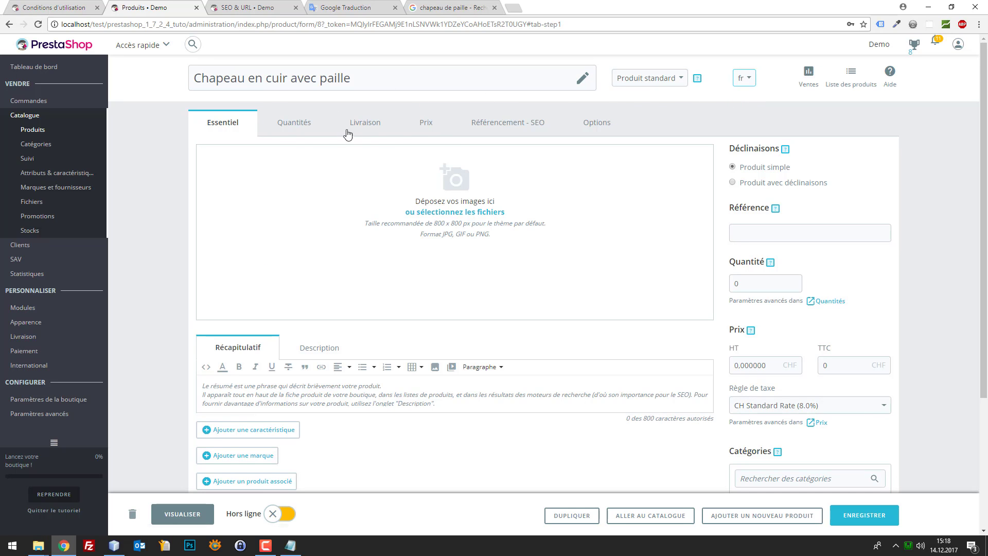
- Show the French simplified URL in the product's Référencement - SEO settings to compare it with the product name
left_click(430, 125)
left_click(371, 126)
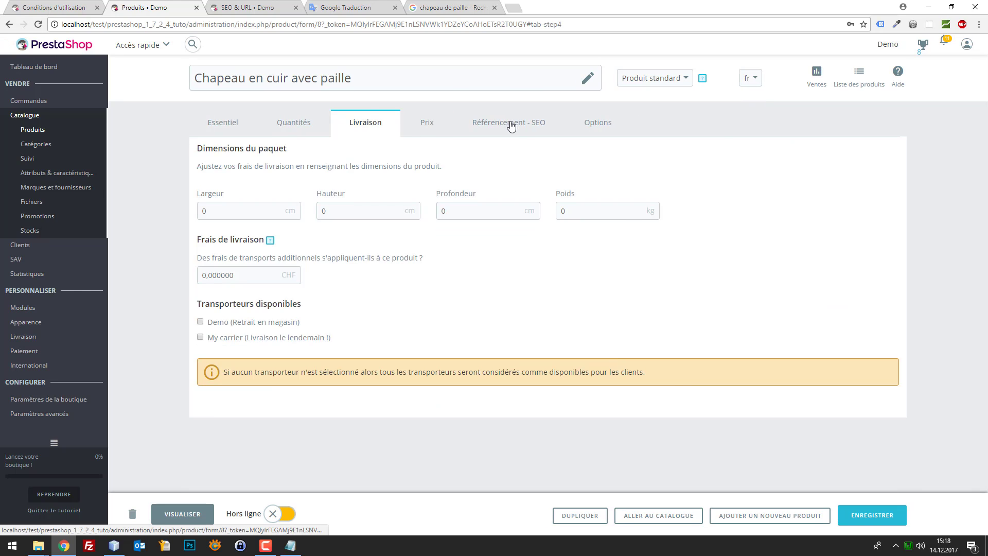
left_click(511, 125)
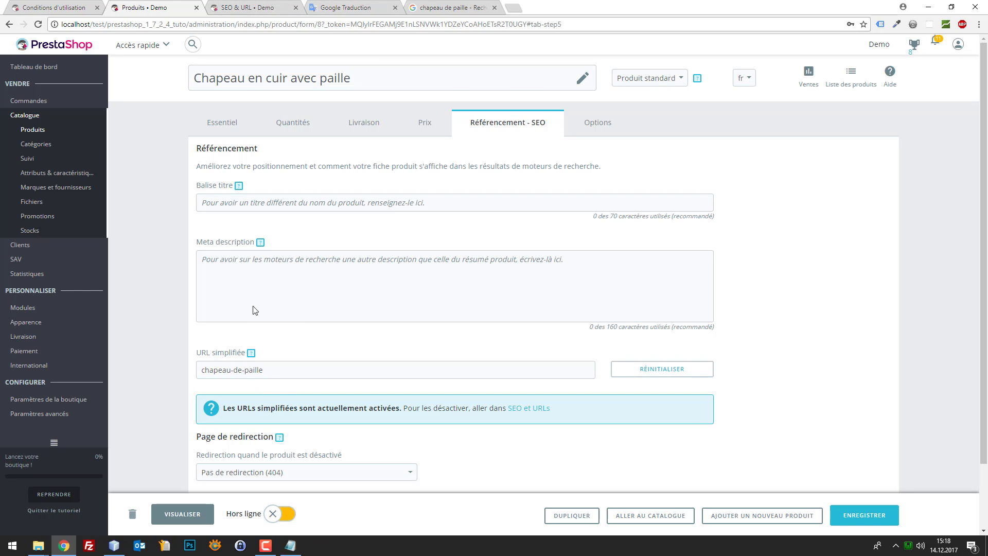
left_click(72, 5)
left_click_drag(189, 24, 30, 9)
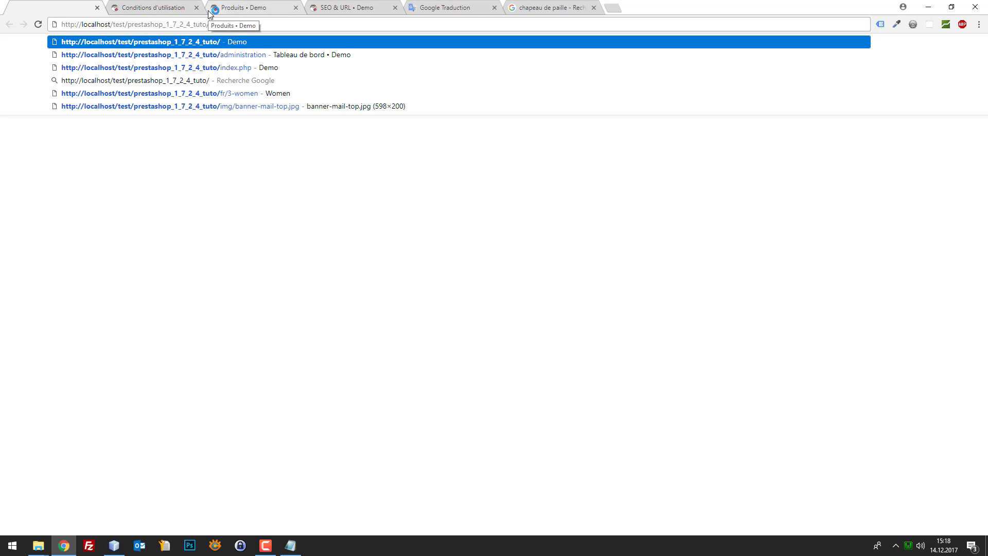
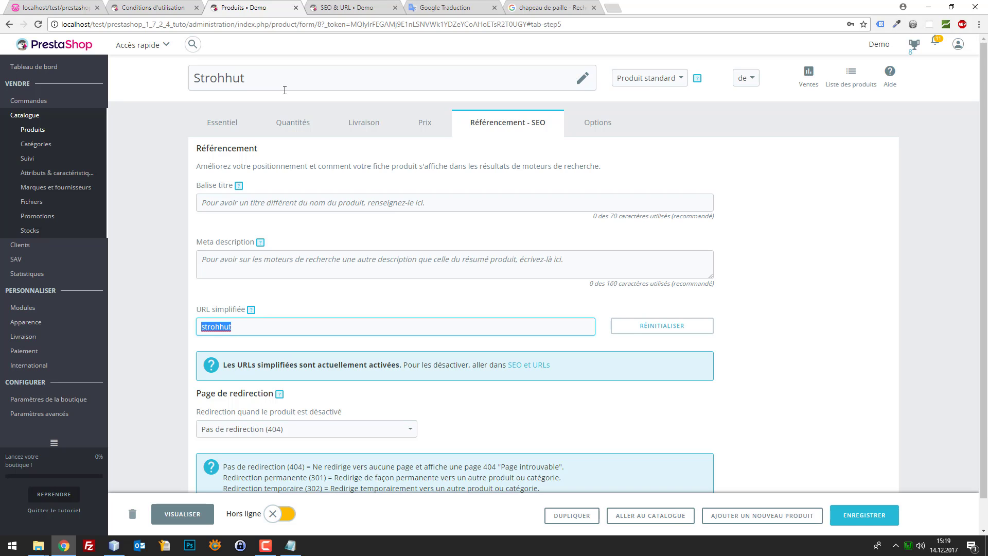
- Review the URL format section of the SEO & URL settings and reopen the Trafic et SEO page list
left_click(383, 6)
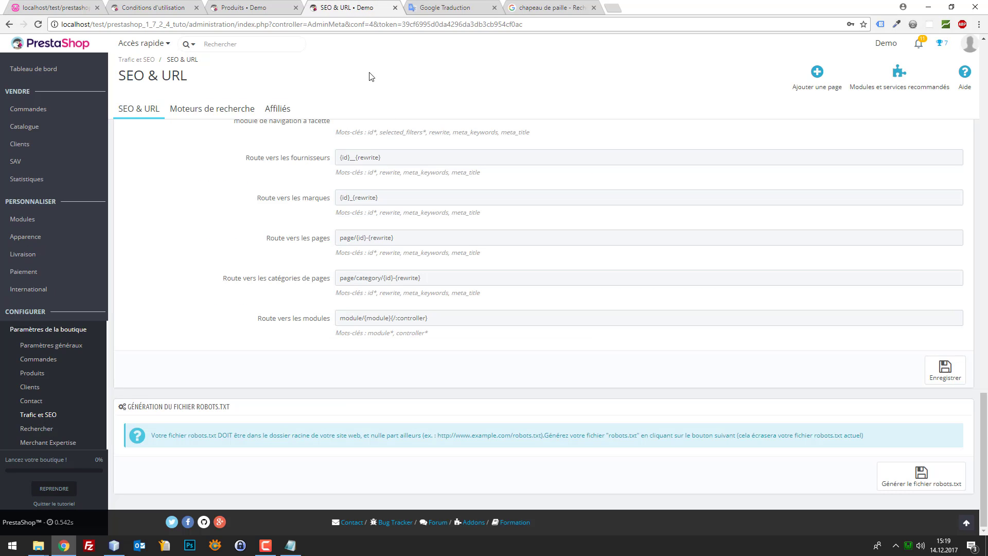
scroll(391, 281, "up", 7)
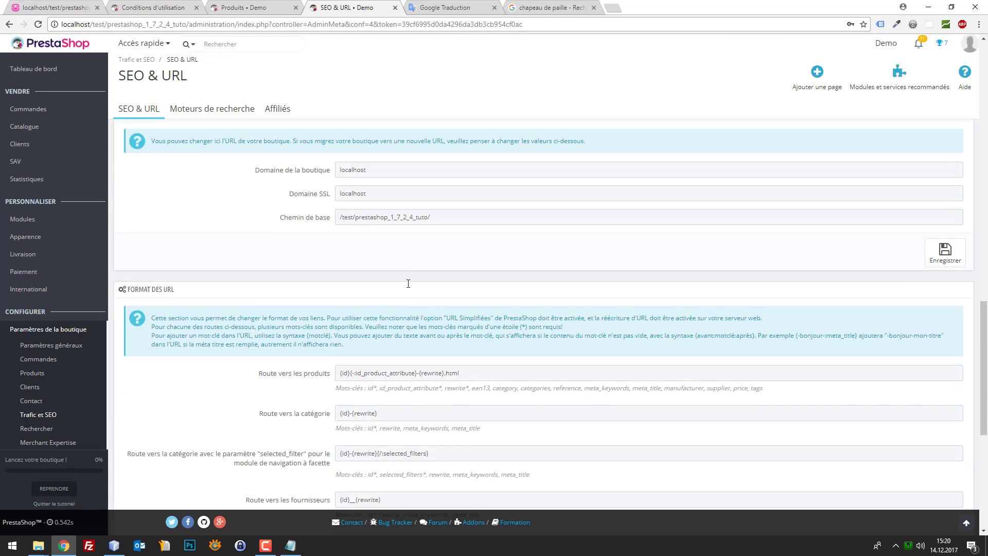
left_click(252, 7)
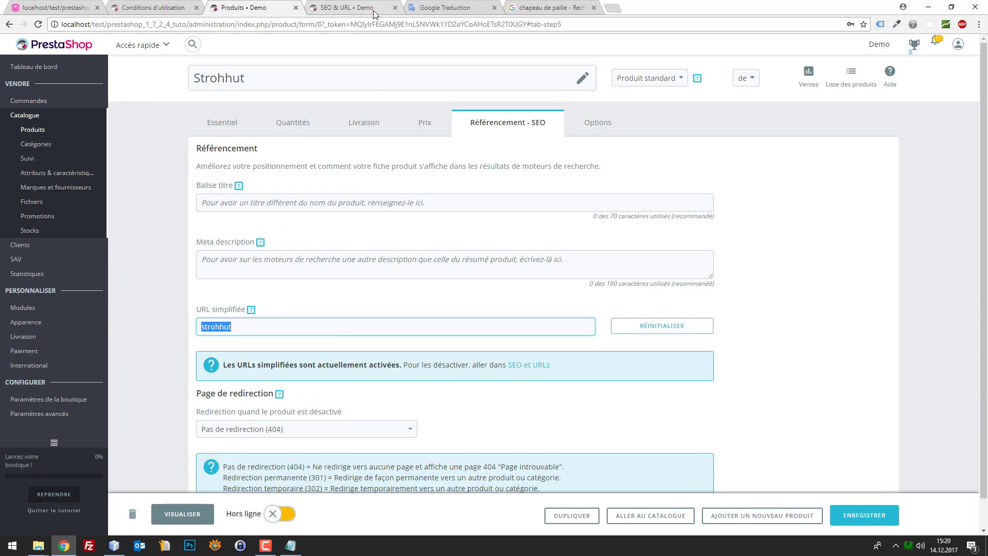
left_click(334, 6)
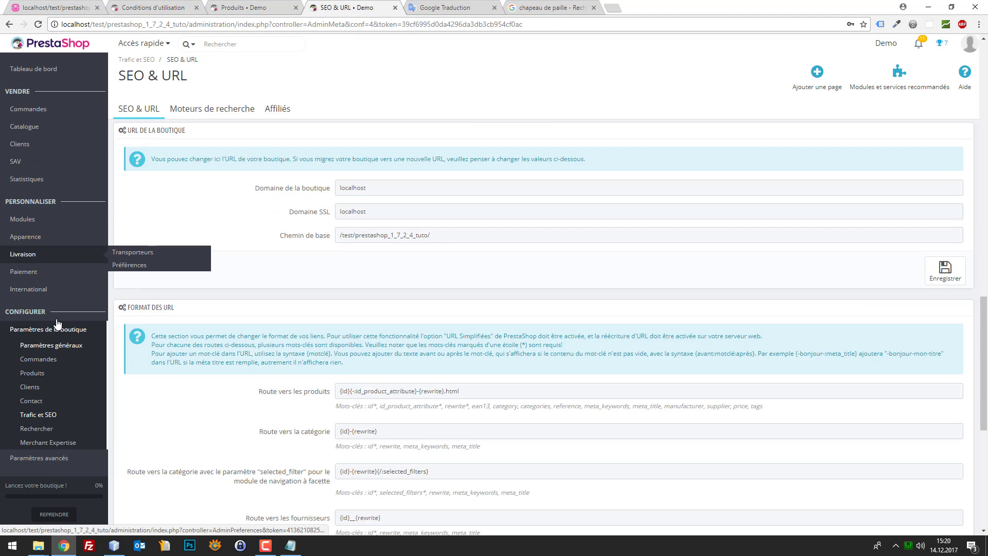
left_click(48, 414)
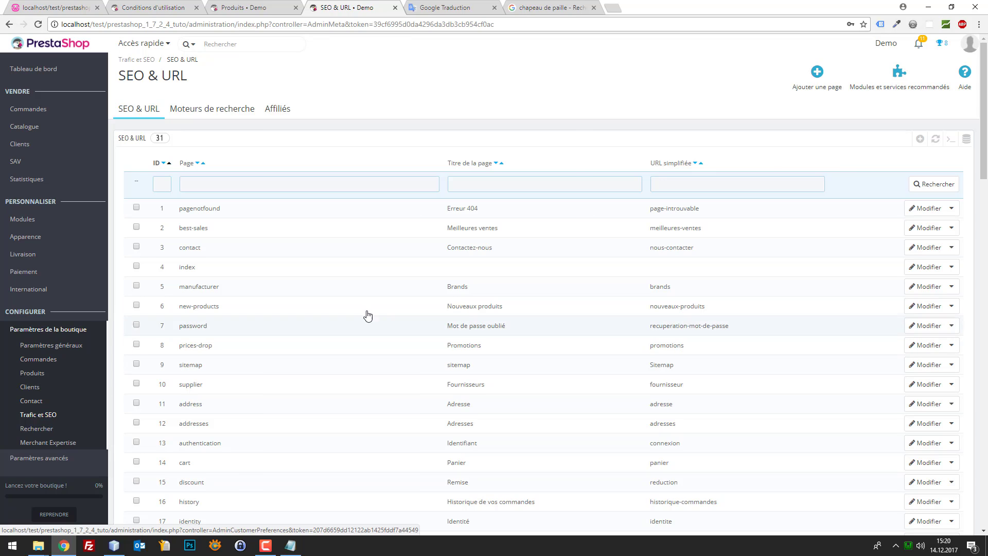
- Open the index page's SEO settings to examine its title and meta description fields, and cancel back to the page list
left_click(935, 271)
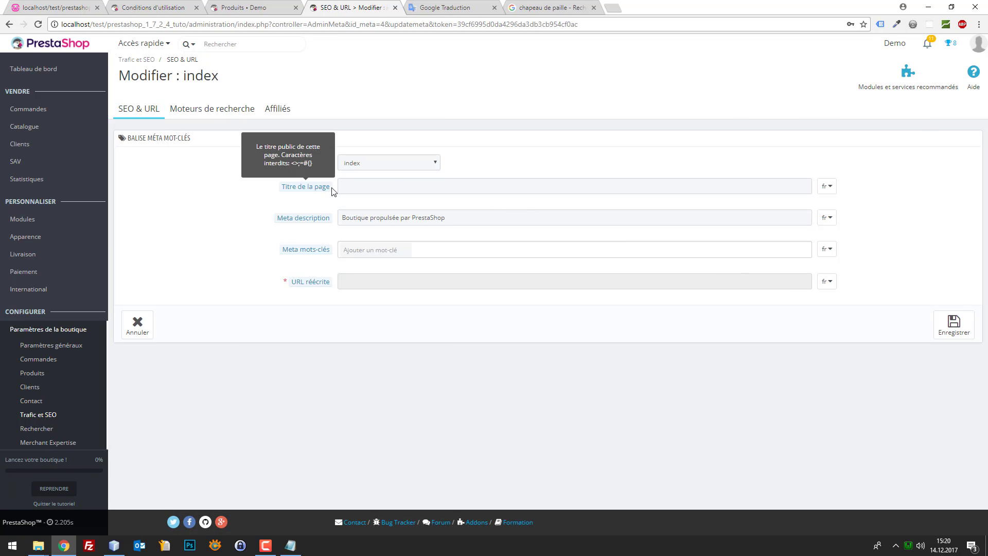
left_click(339, 189)
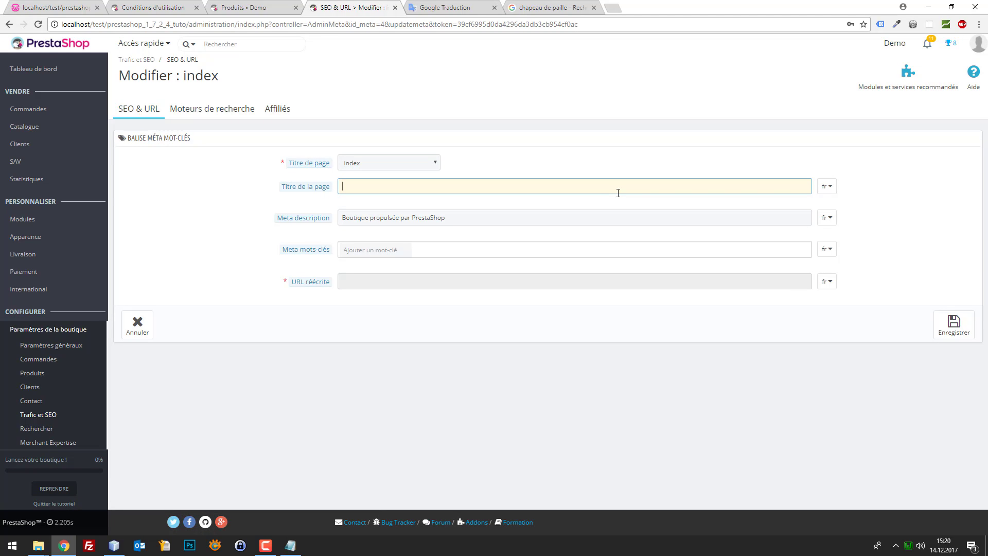
key("Tab")
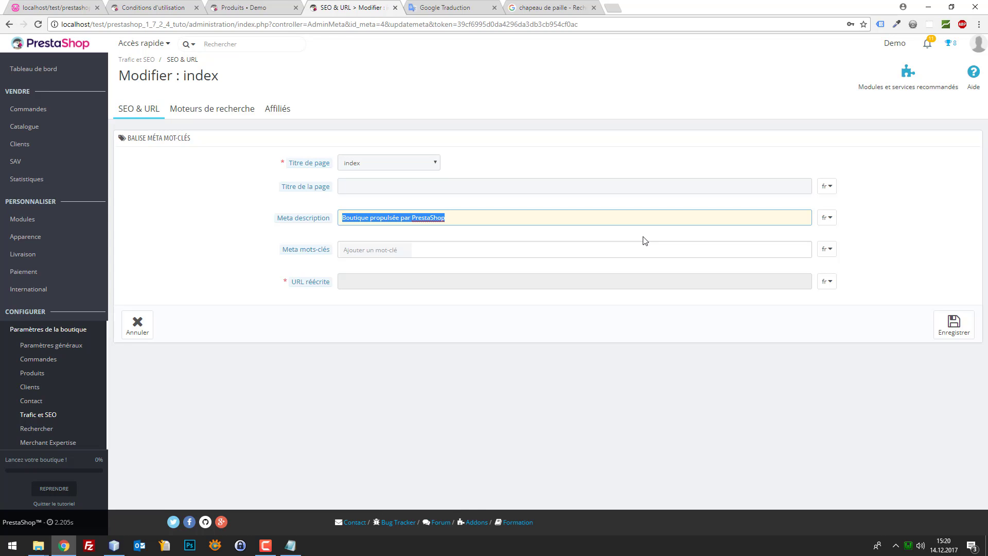
left_click(142, 339)
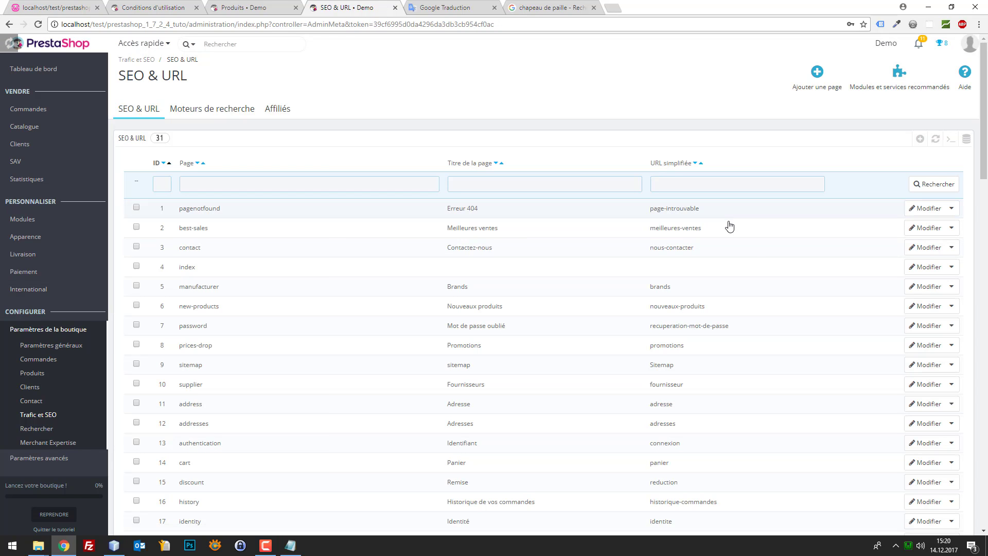
scroll(619, 327, "down", 1)
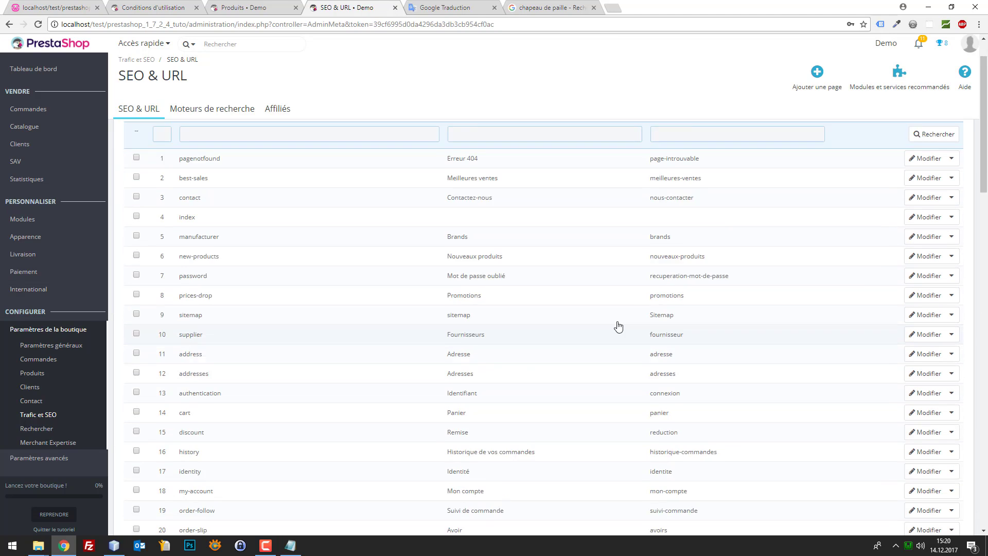
scroll(619, 326, "up", 1)
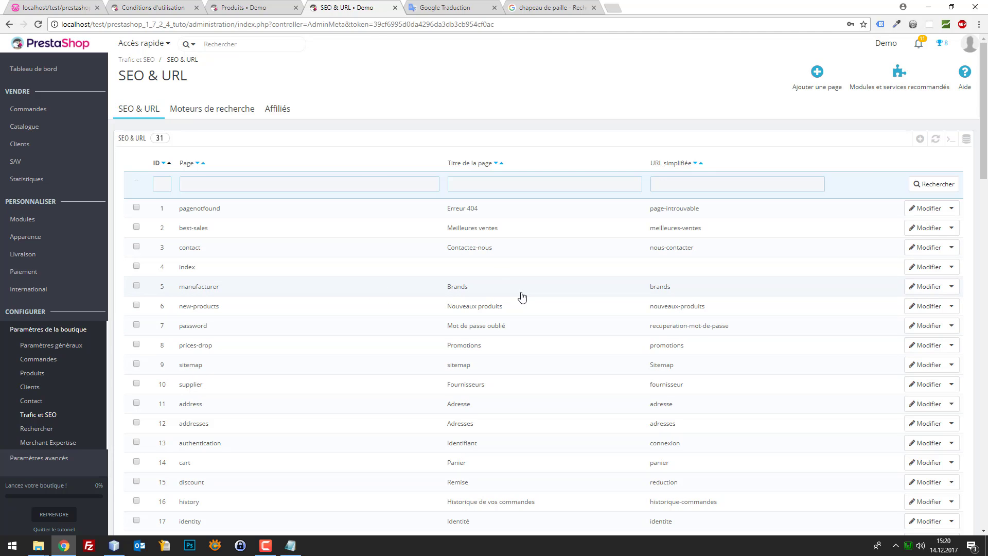
- Open the manufacturer page's SEO settings for editing and check the shop's footer on the Conditions d'utilisation page
left_click(920, 289)
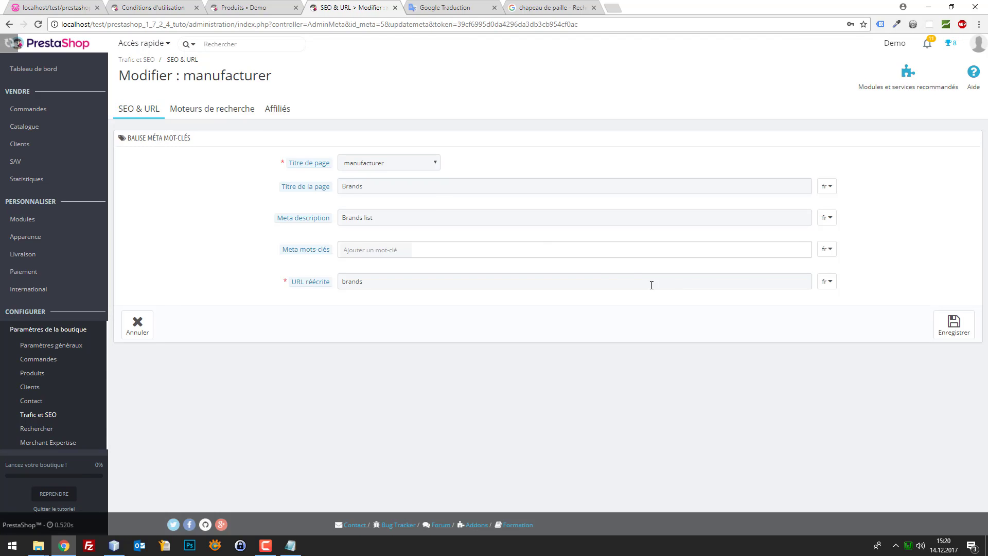
double_click(441, 186)
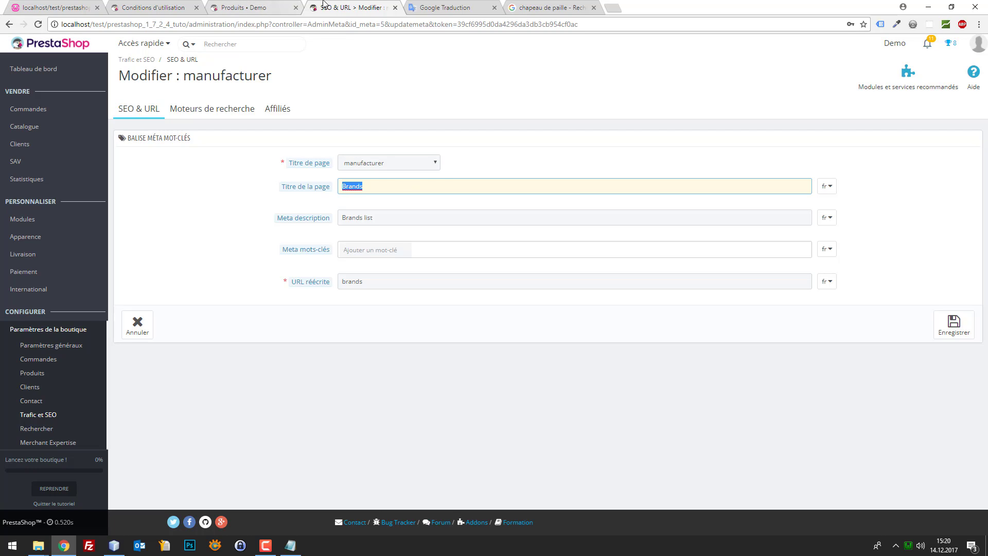
left_click_drag(347, 5, 216, 4)
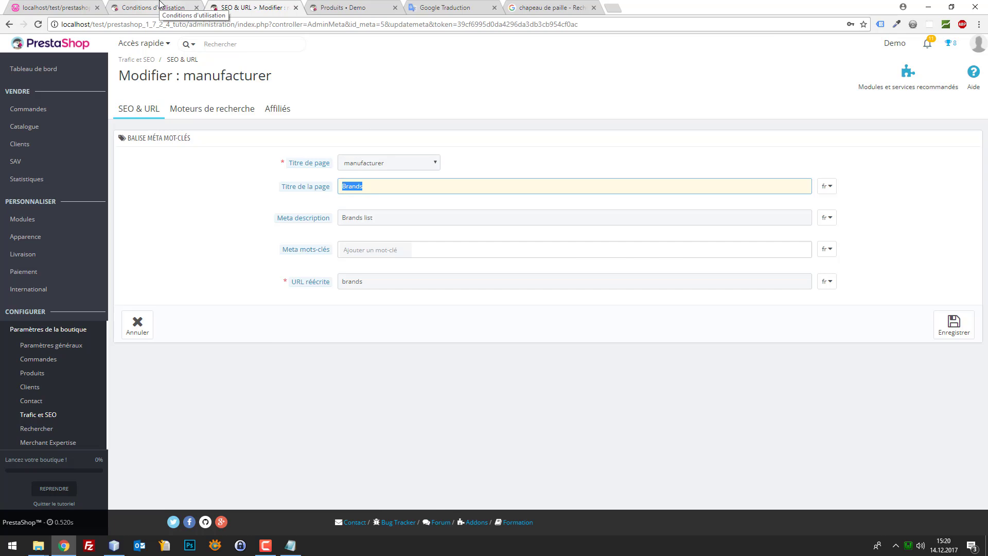
left_click(160, 6)
scroll(305, 219, "down", 3)
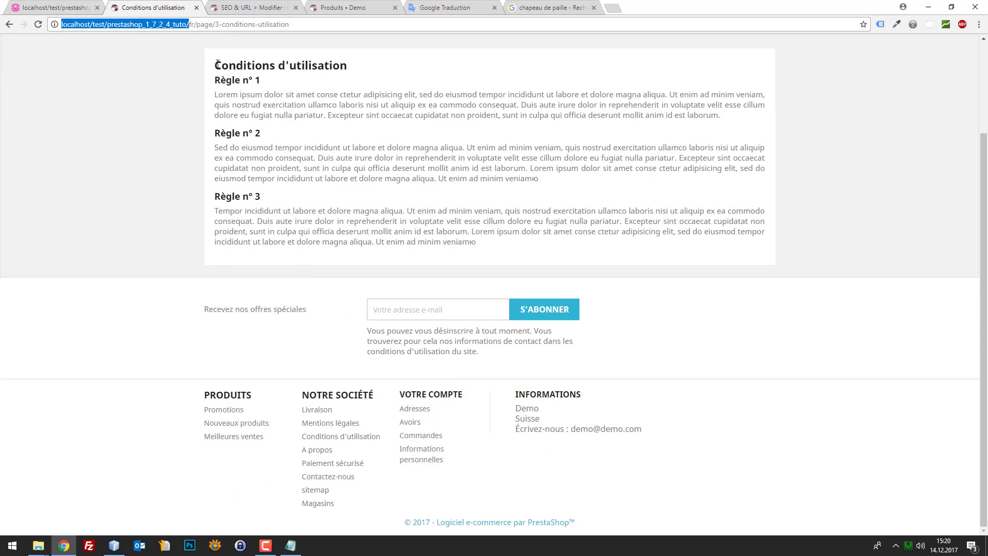
left_click(255, 8)
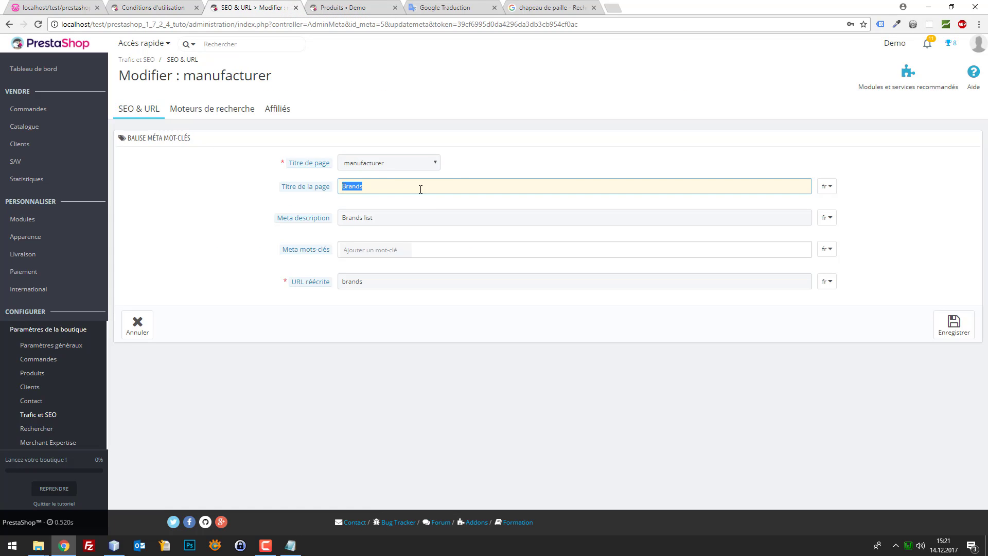
- Set the manufacturer page's French title to "Découvrez nos marques de sport pour le Ski"
type("D")
type("écoubr")
type("rez nos")
type(" marques incroyable")
type("s pour le")
type("faire")
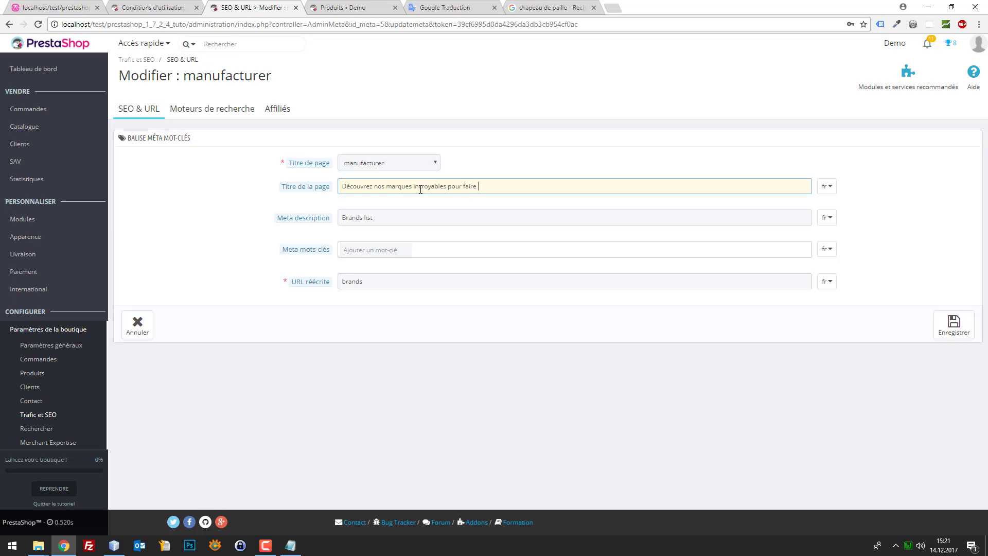
key("BackSpace")
key("BackSpace")
key("BackSpace")
key("BackSpace")
key("BackSpace")
key("BackSpace")
key("BackSpace")
key("BackSpace")
key("BackSpace")
key("BackSpace")
key("BackSpace")
key("BackSpace")
key("BackSpace")
key("BackSpace")
key("BackSpace")
key("BackSpace")
key("BackSpace")
key("BackSpace")
key("BackSpace")
key("BackSpace")
key("BackSpace")
type("de sport pour le Ski")
- Start the meta description with "Nous travaillons avec" and search Google for "marque de ski" in a new browser tab
key("Tab")
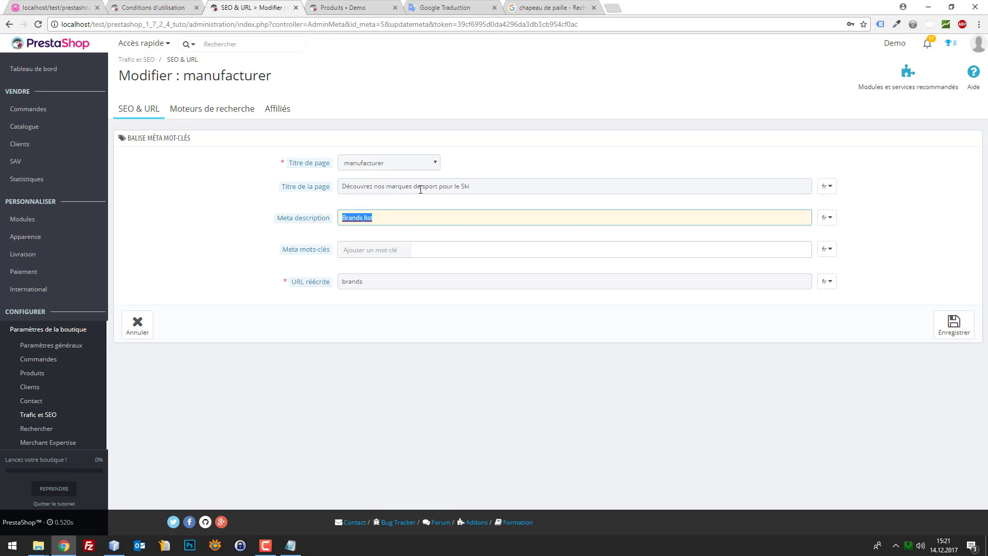
type("Nous travaiollons avec")
key("ctrl+t")
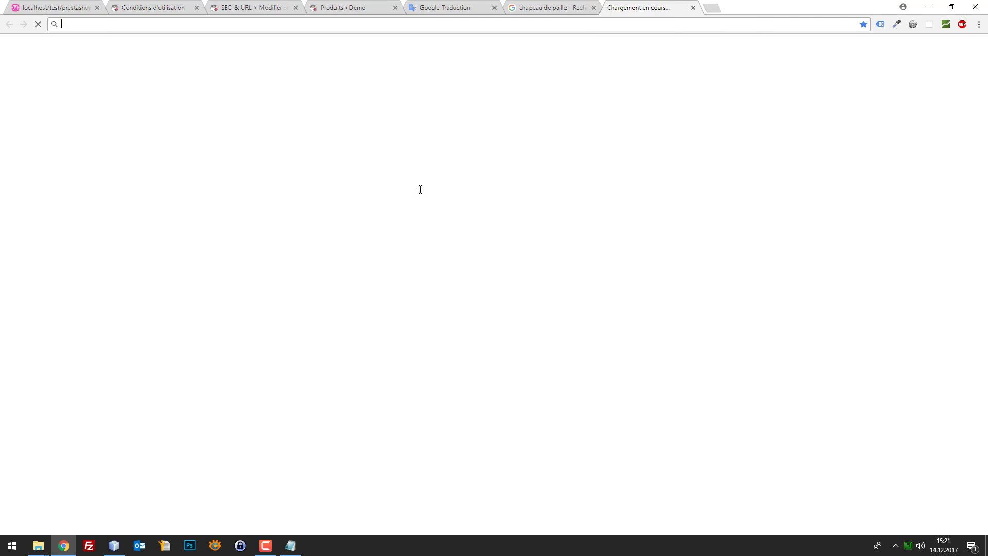
type("marque de ski")
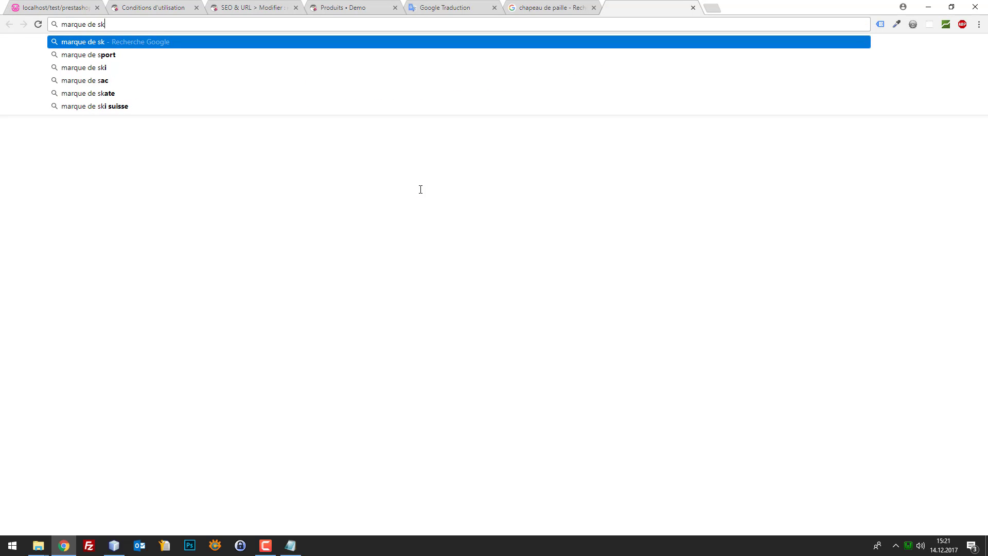
key("Return")
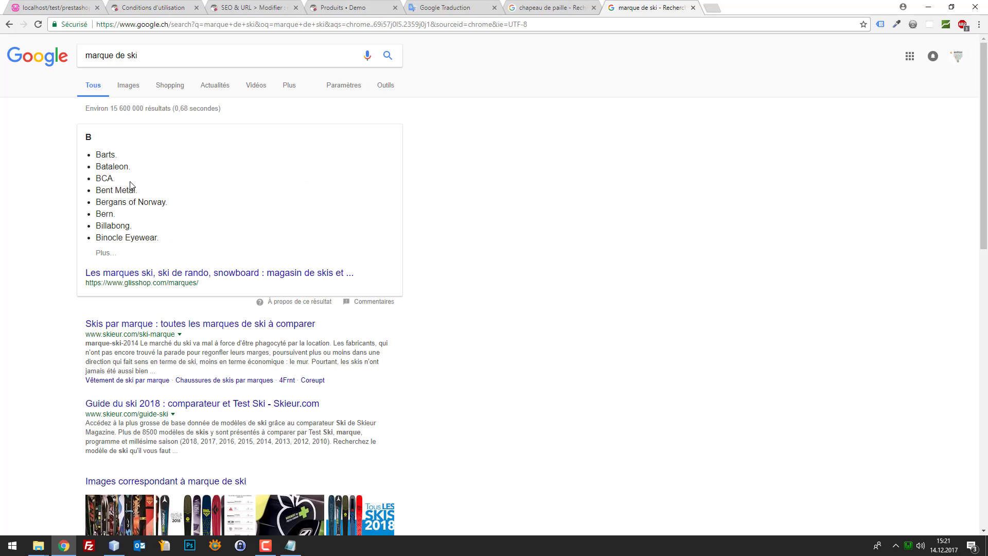
- Copy the brand names Barts, Bataleon and BCA from the search result into a new Notepad document
left_click_drag(129, 183, 97, 154)
key("ctrl+c")
key("super")
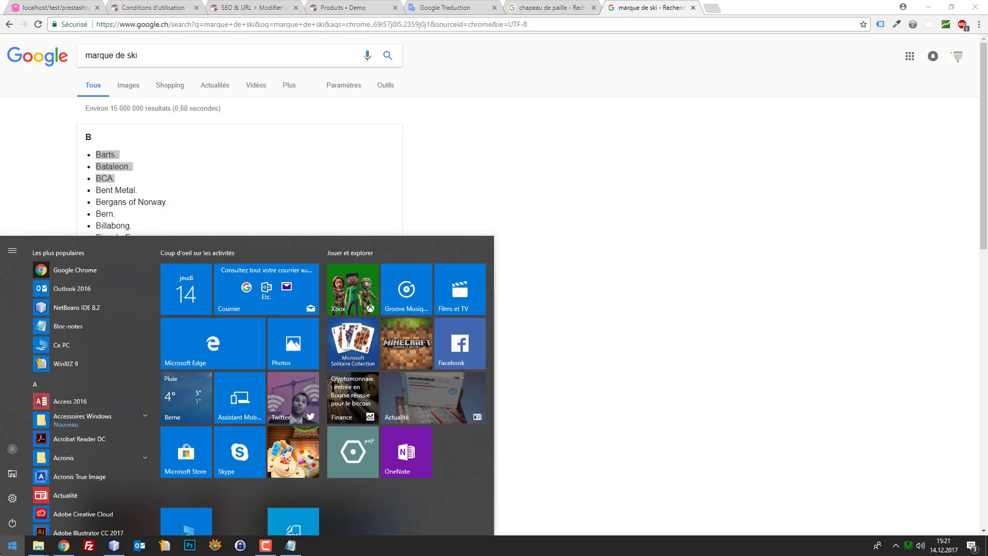
type("notepèad")
key("BackSpace")
key("BackSpace")
key("BackSpace")
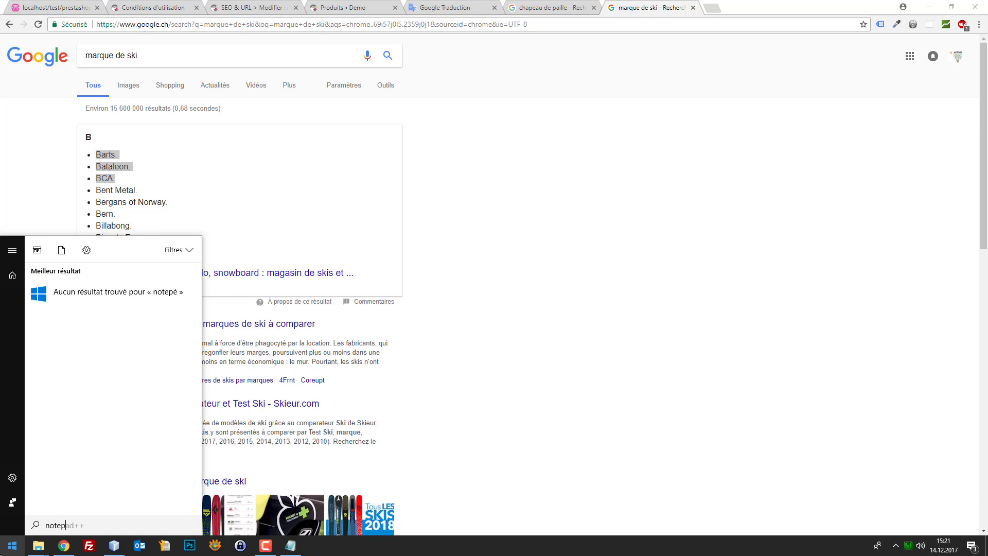
type("ad")
key("Return")
key("ctrl+v")
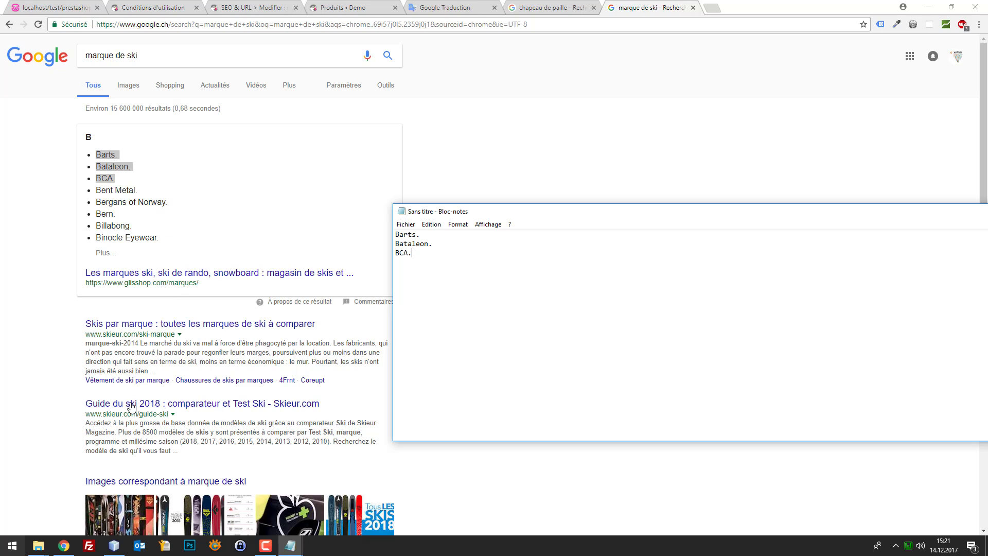
- Join the brand names into the single comma-separated line "Barts, Bataleon, BCA" and select all of it
left_click(396, 244)
key("BackSpace")
key("BackSpace")
type(",")
key("BackSpace")
key("BackSpace")
type(", Bataleon, BCA")
key("ctrl+a")
- Return to the manufacturer page's settings in Chrome and complete the meta description as "Nous travaillons avec : Barts, Bataleon, BCA...."
left_click(252, 7)
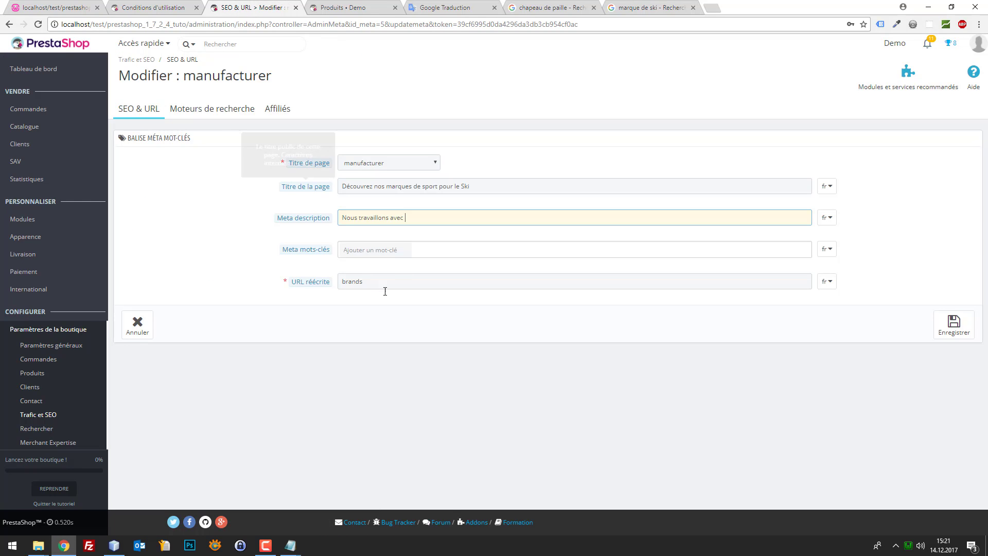
left_click(416, 216)
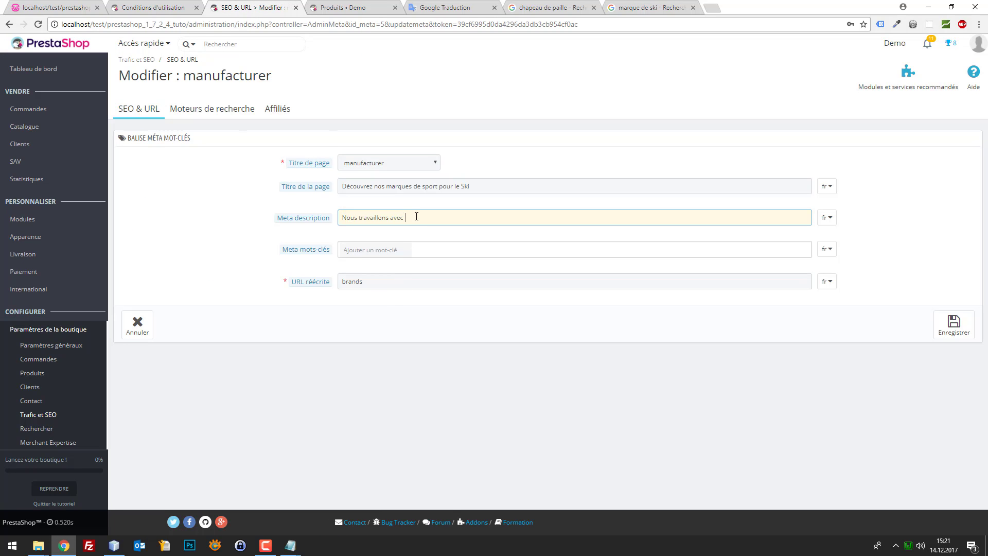
type("Barts, Bataleon, BCA.")
type("...")
- Set the manufacturer page's French rewritten URL to nos-marques and save the page's SEO settings
double_click(355, 282)
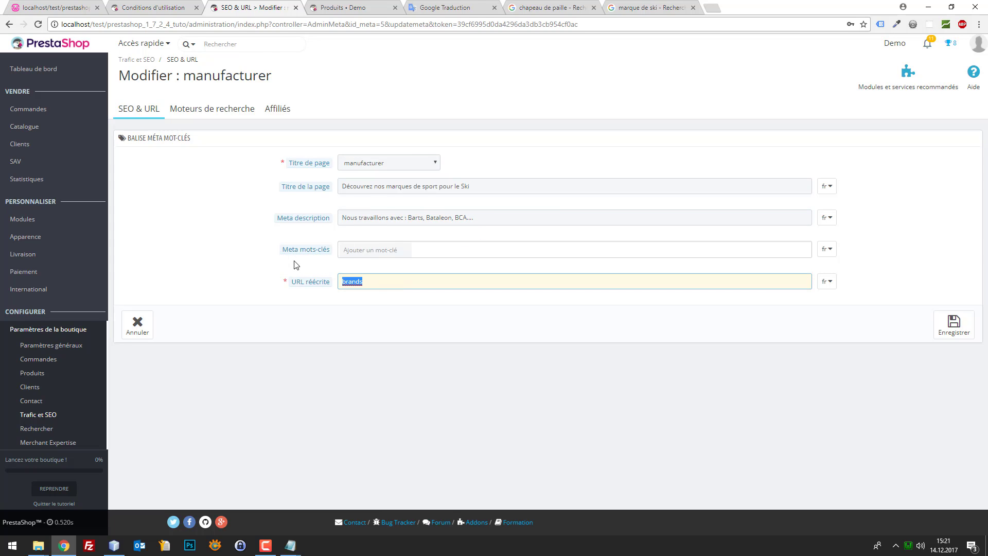
type("nos-marques")
key("Tab")
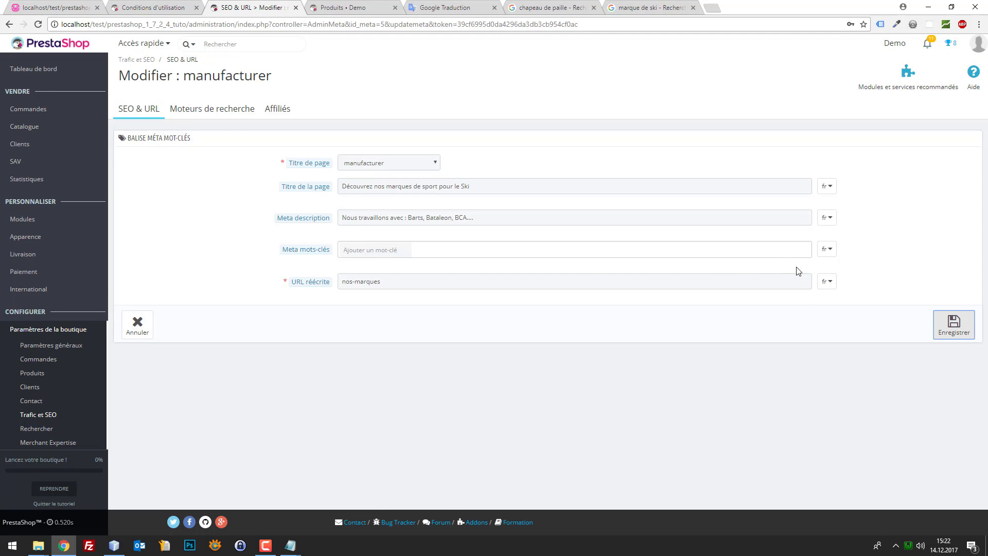
left_click(832, 286)
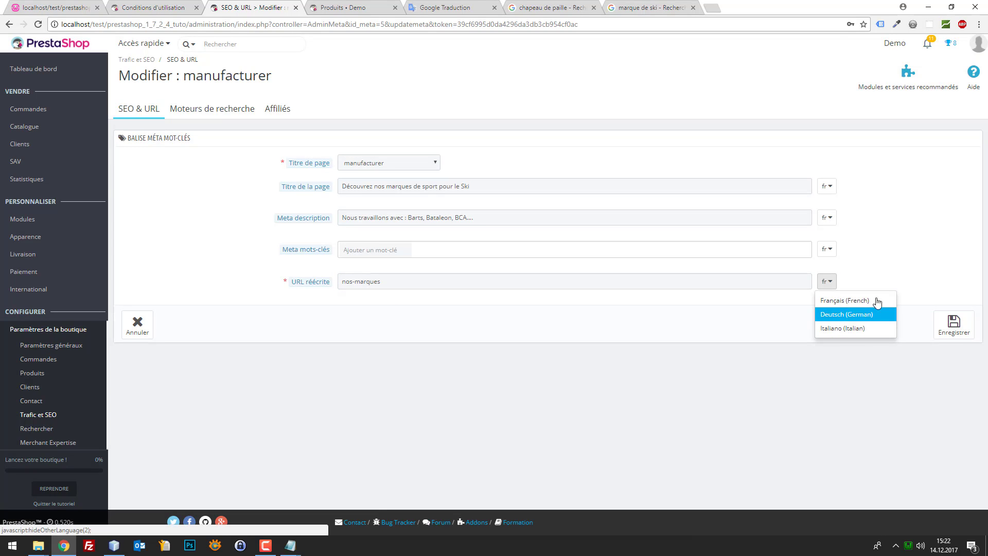
left_click(877, 300)
left_click(960, 332)
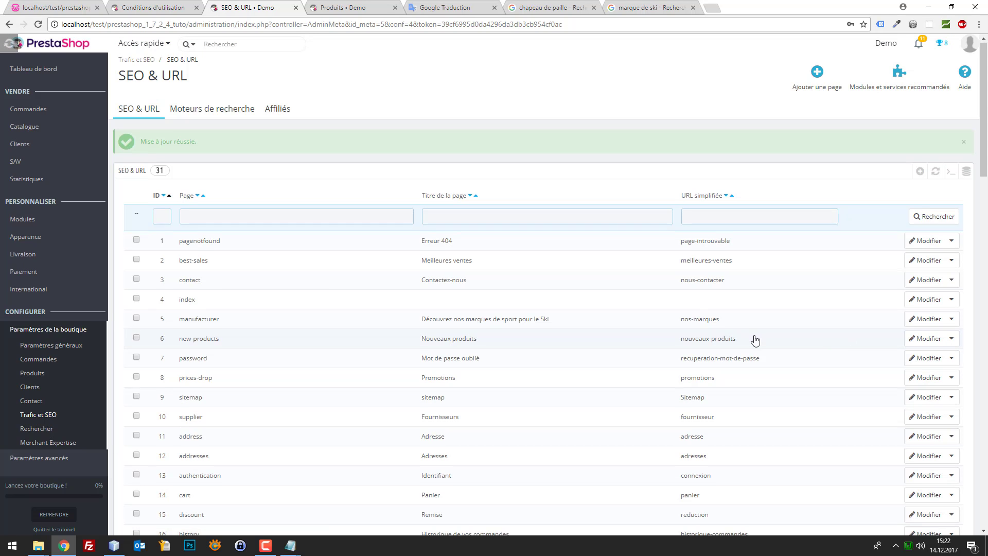
- Review the titles and simplified URLs in the SEO & URL page list and glance at the shop's Conditions d'utilisation page
scroll(496, 278, "down", 1)
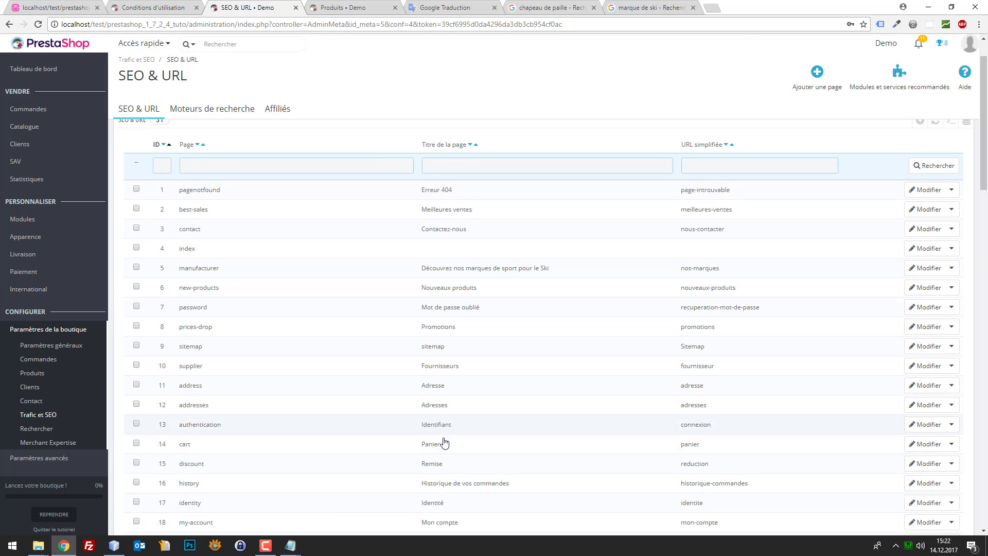
scroll(443, 441, "down", 1)
scroll(427, 453, "down", 1)
scroll(422, 448, "down", 1)
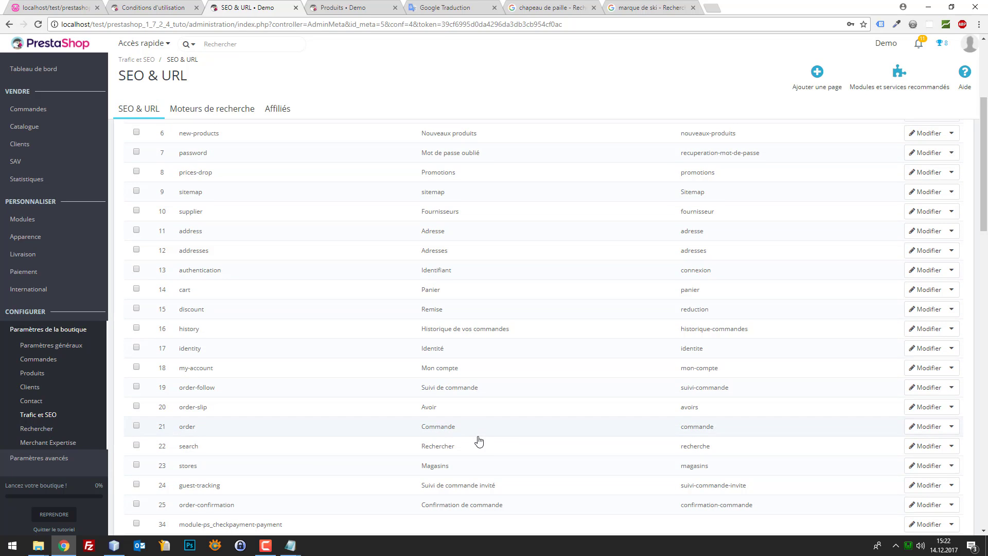
scroll(476, 463, "down", 1)
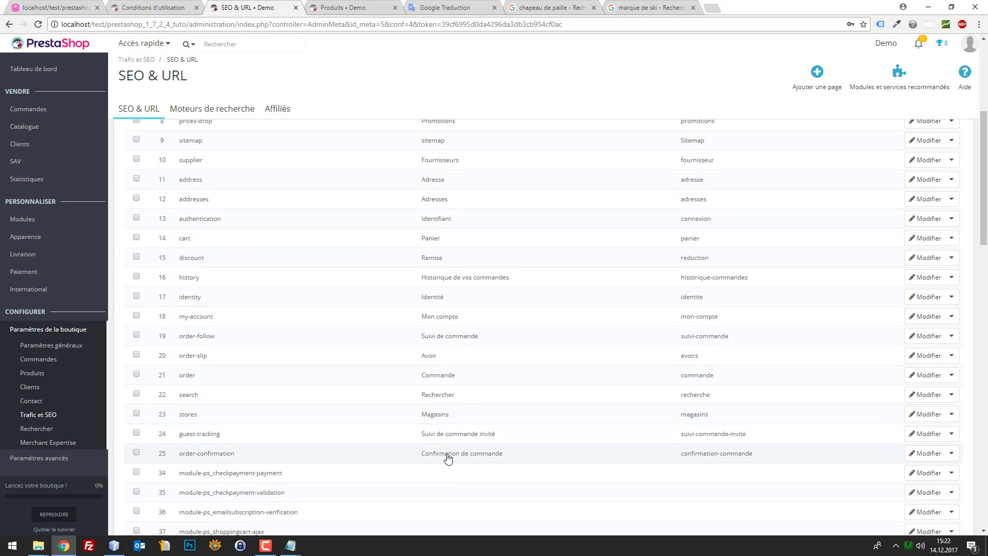
scroll(445, 461, "down", 1)
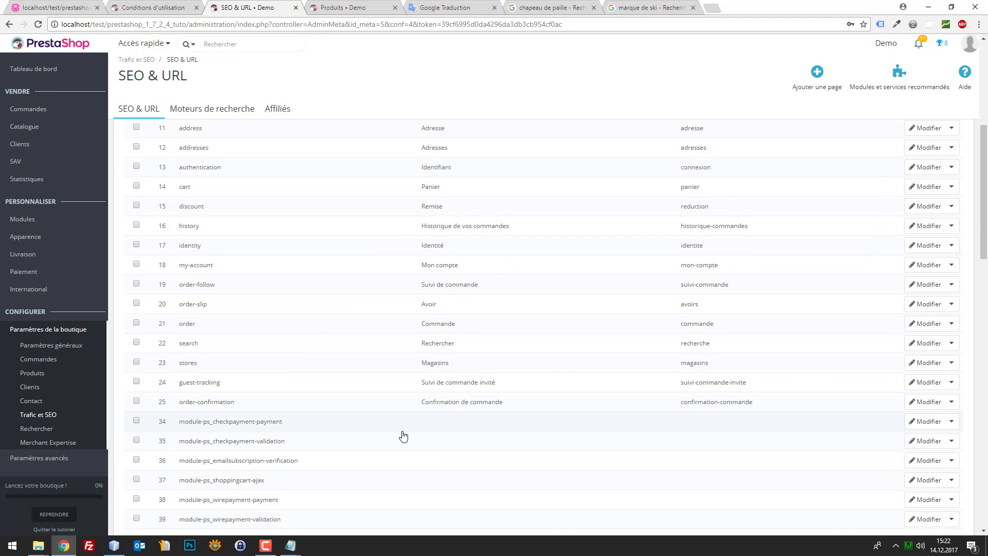
scroll(401, 430, "up", 1)
scroll(395, 411, "up", 2)
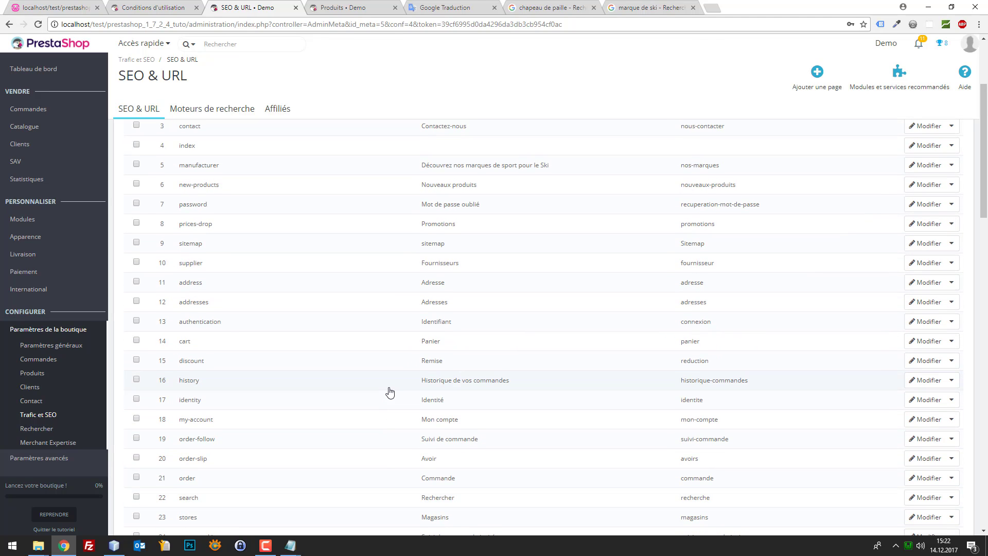
scroll(390, 393, "up", 1)
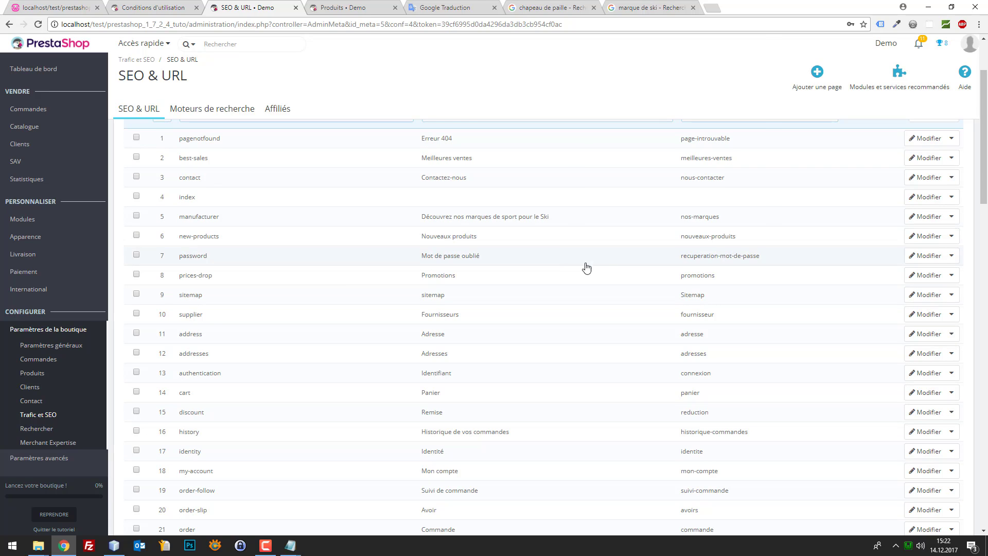
scroll(459, 204, "up", 2)
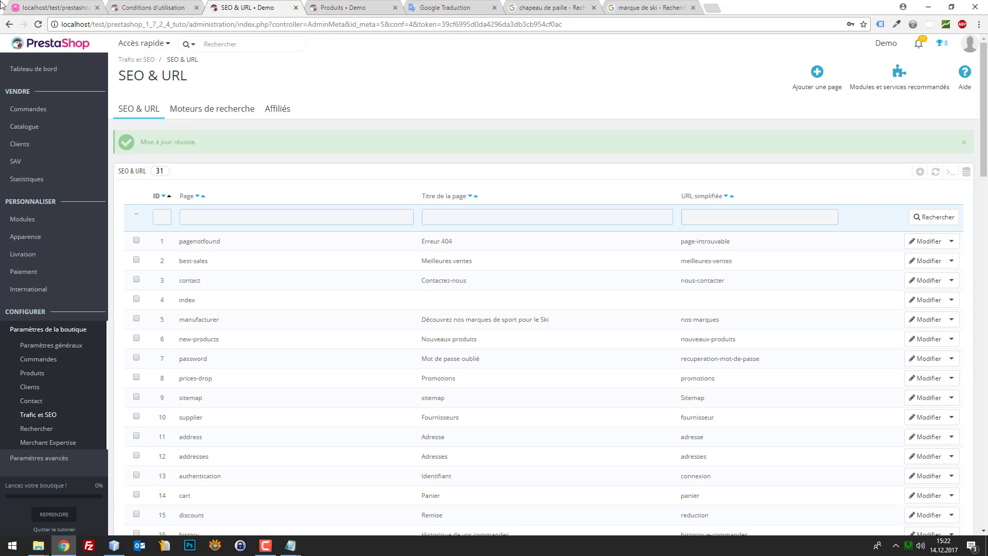
left_click(163, 7)
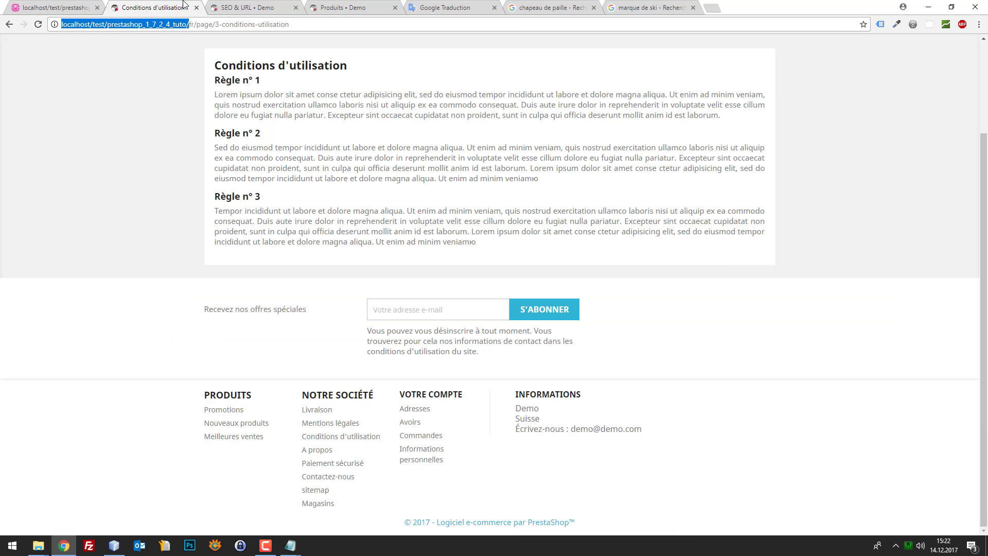
left_click(209, 7)
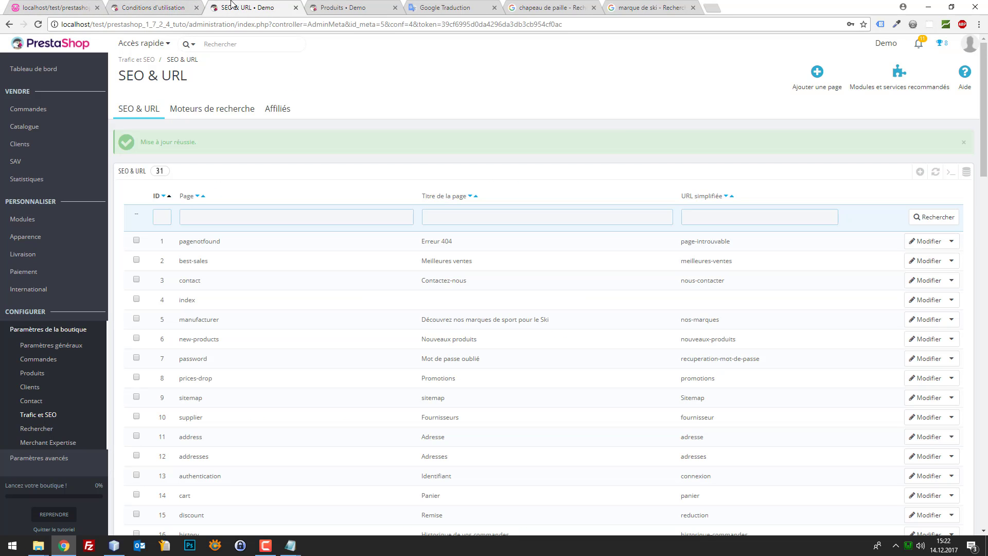